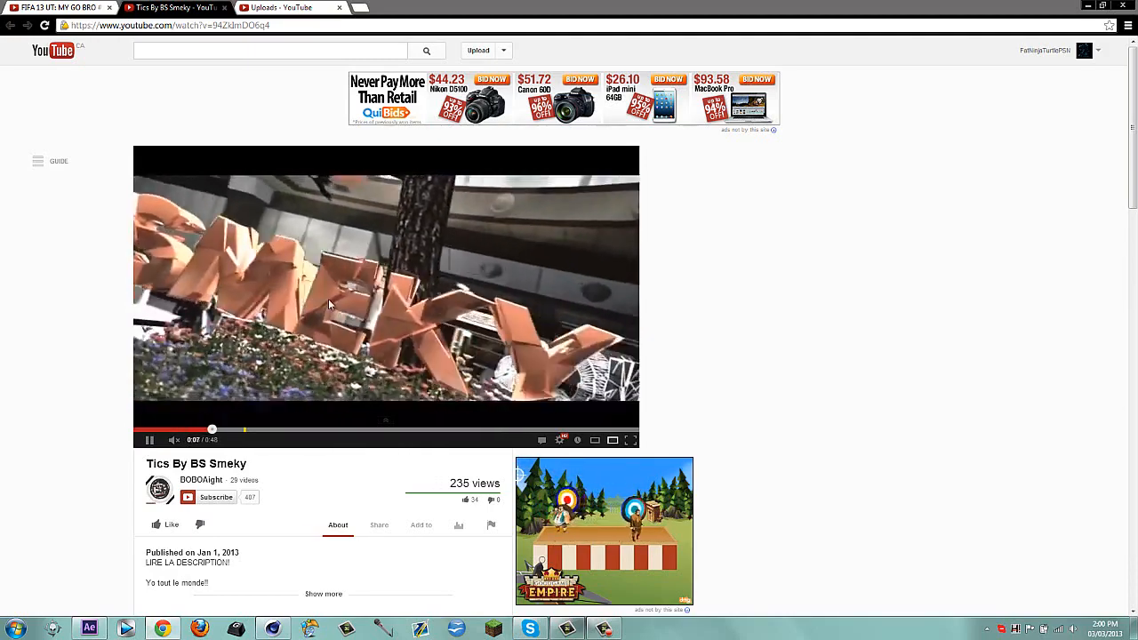
Pause the playing video and switch from the browser to Cinema 4D
click(327, 319)
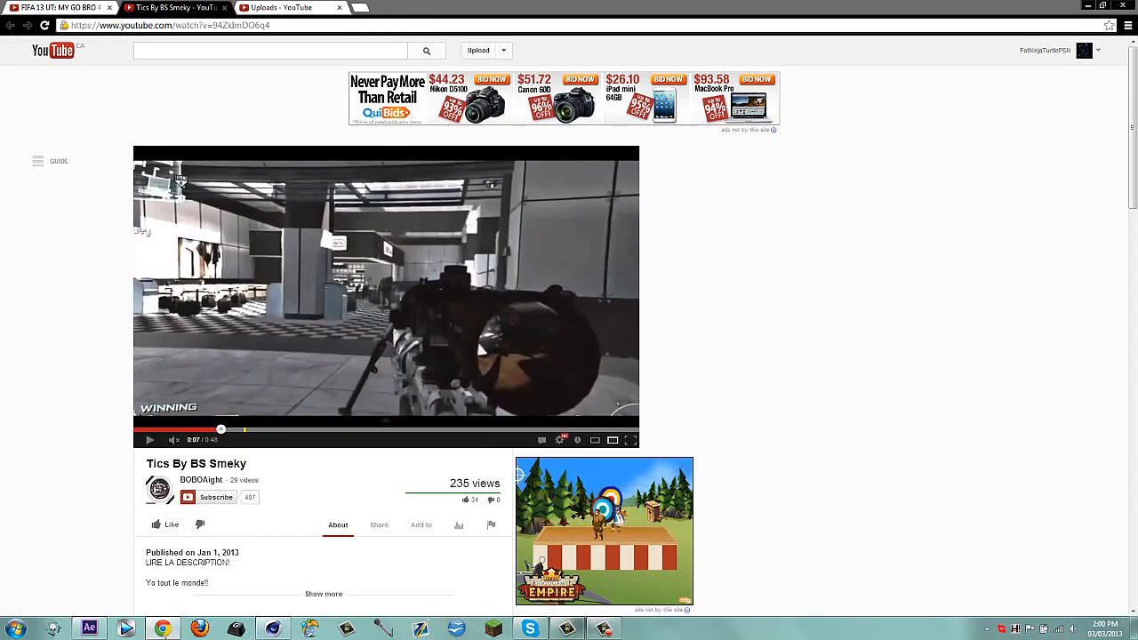
click(164, 628)
click(271, 630)
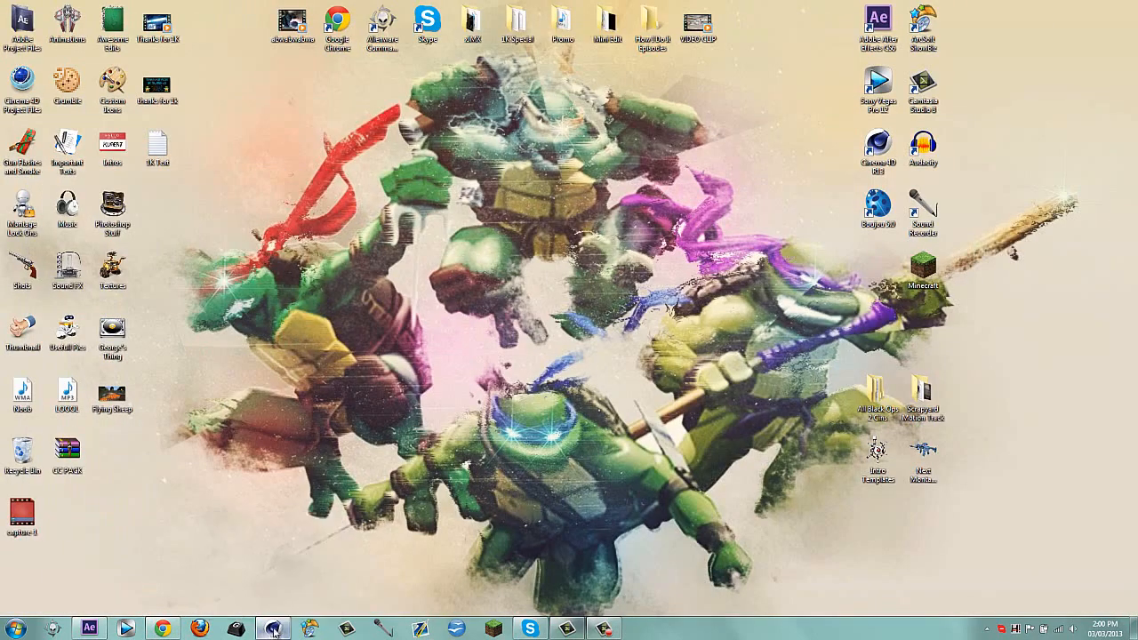
Add a MoText object to the scene and set its text to "fnt"
click(267, 19)
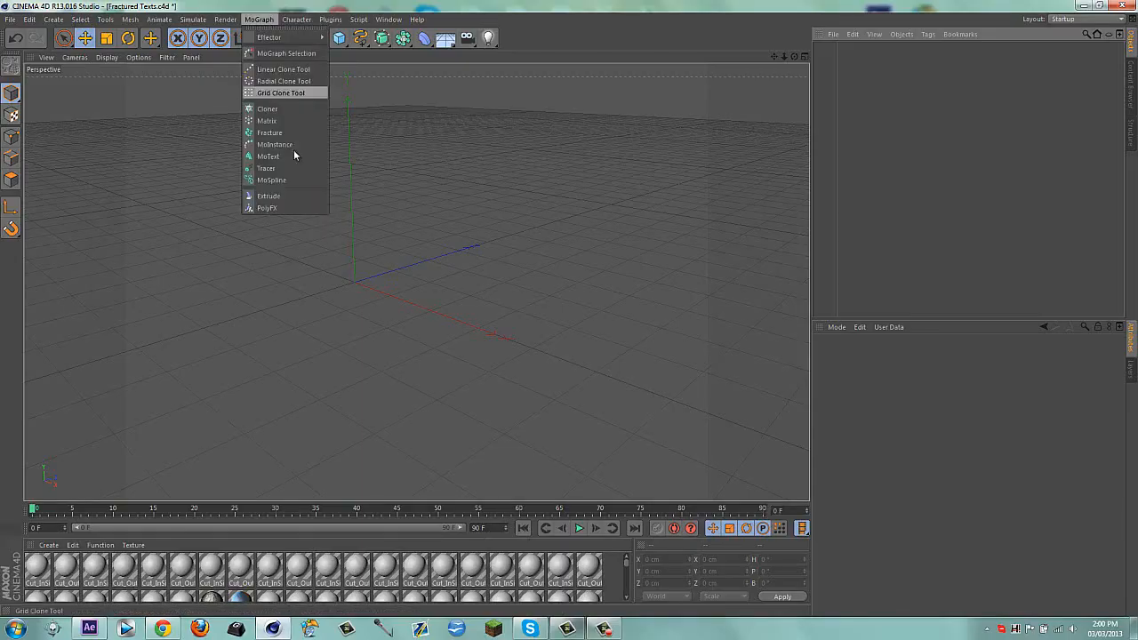
click(287, 155)
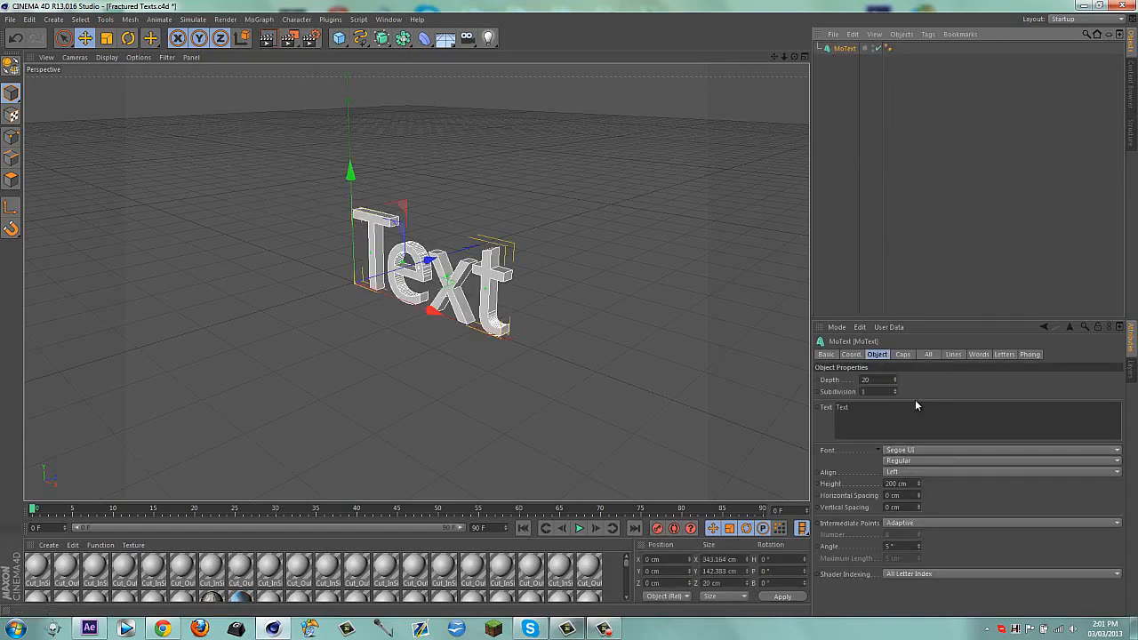
click(850, 408)
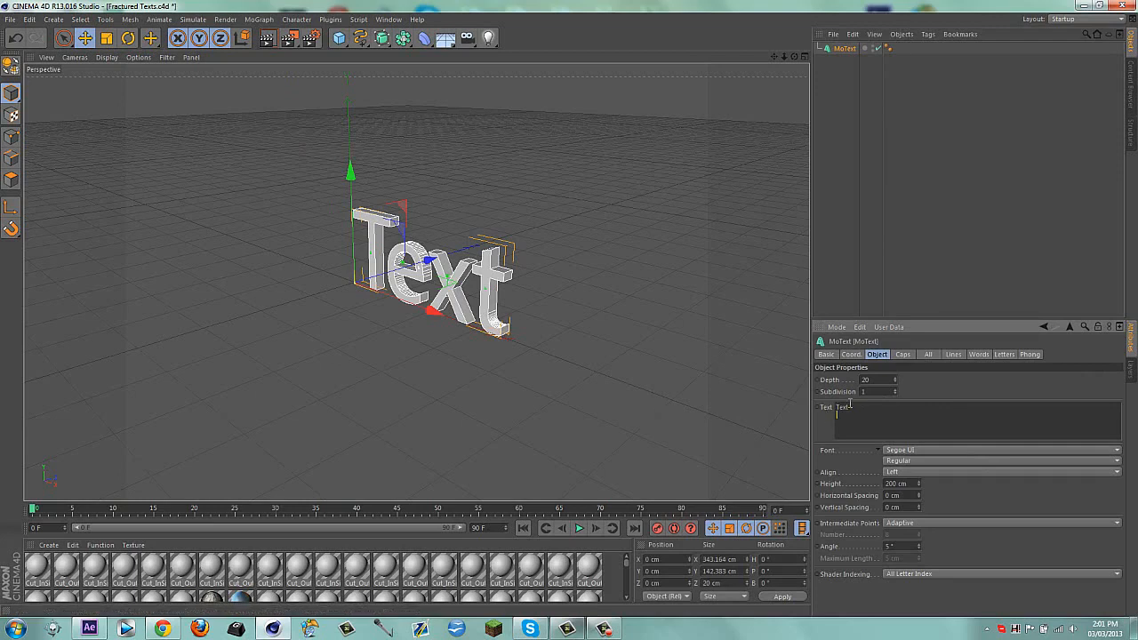
text(fra)
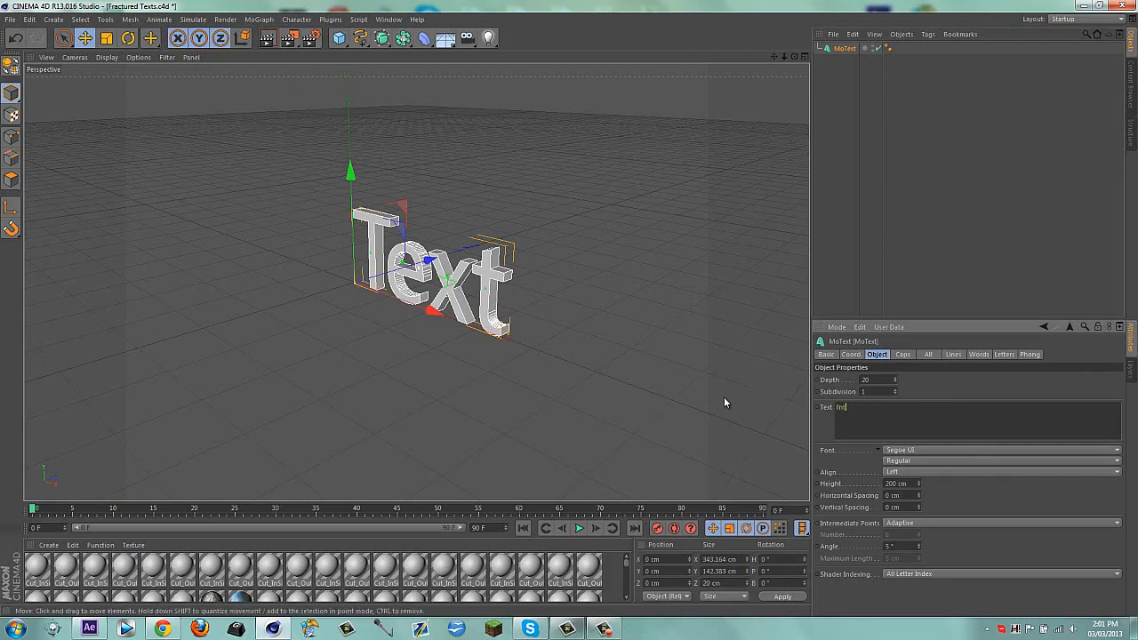
click(1016, 390)
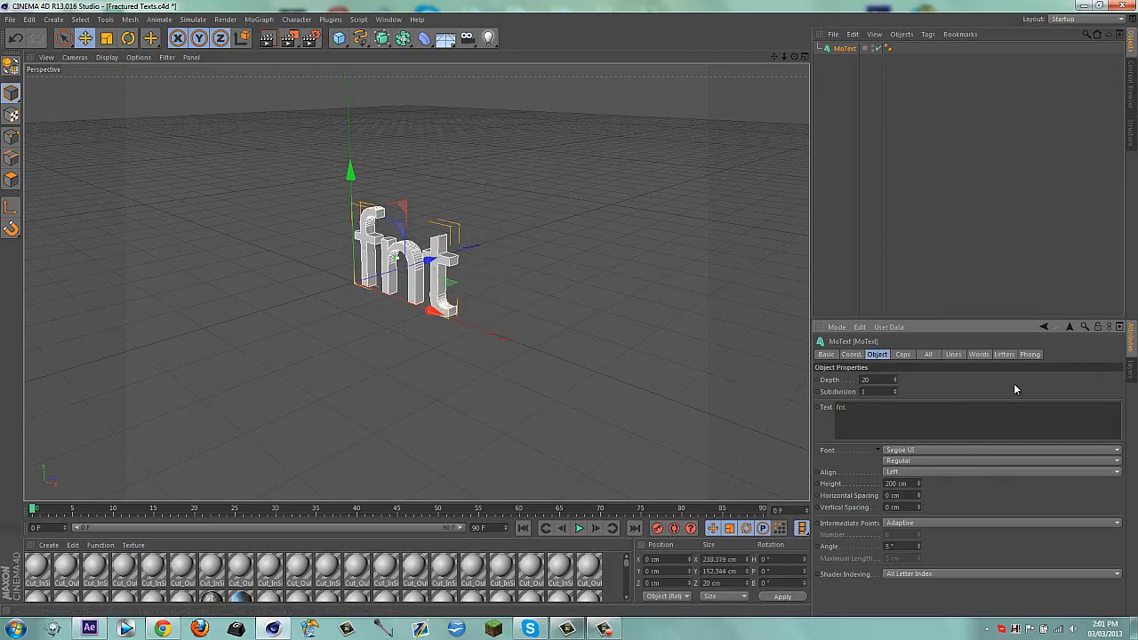
Set the text's font to Dredwerkz and move the text along X to about -229 cm
click(929, 450)
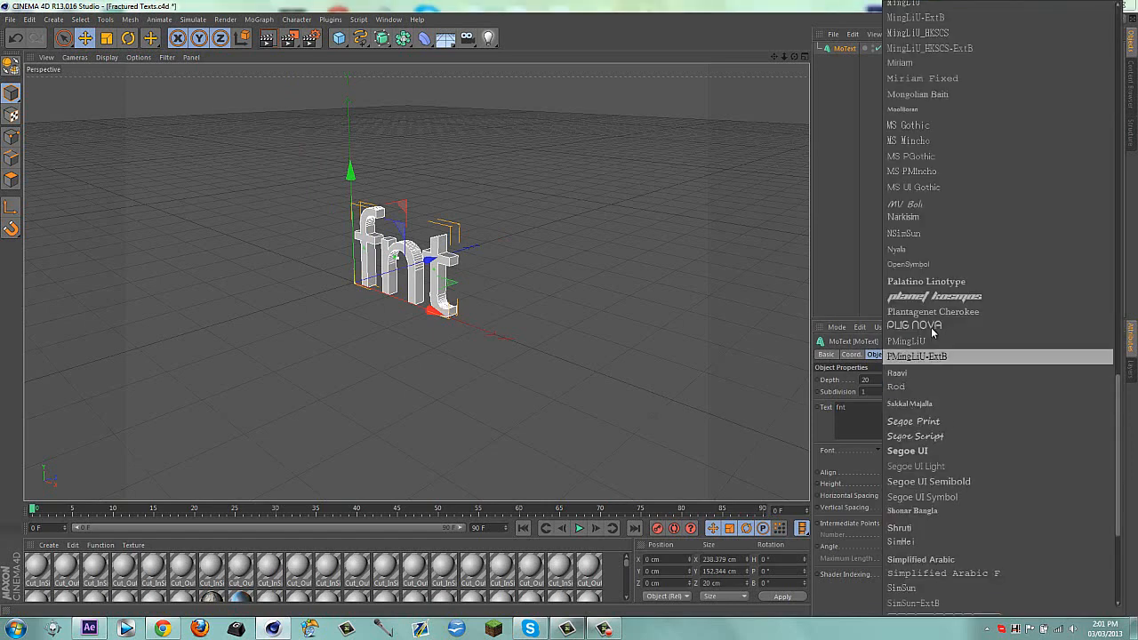
scroll(987, 192, up, 10)
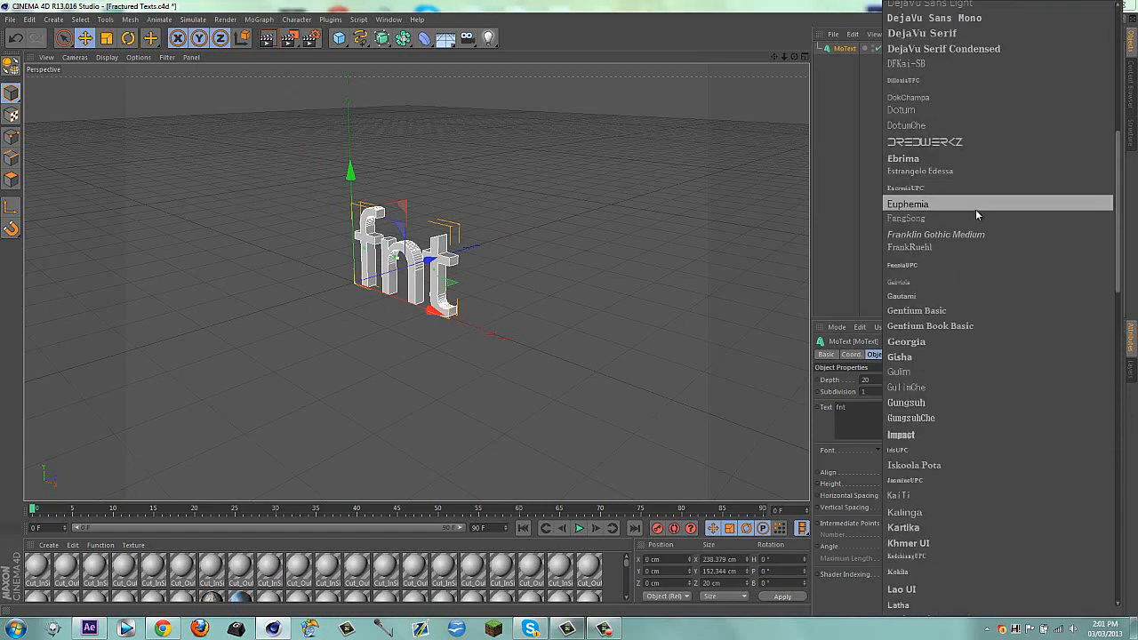
click(925, 141)
drag(432, 310, 360, 284)
Set both the start and end caps of the text to Fillet Cap
click(903, 354)
click(903, 380)
click(899, 416)
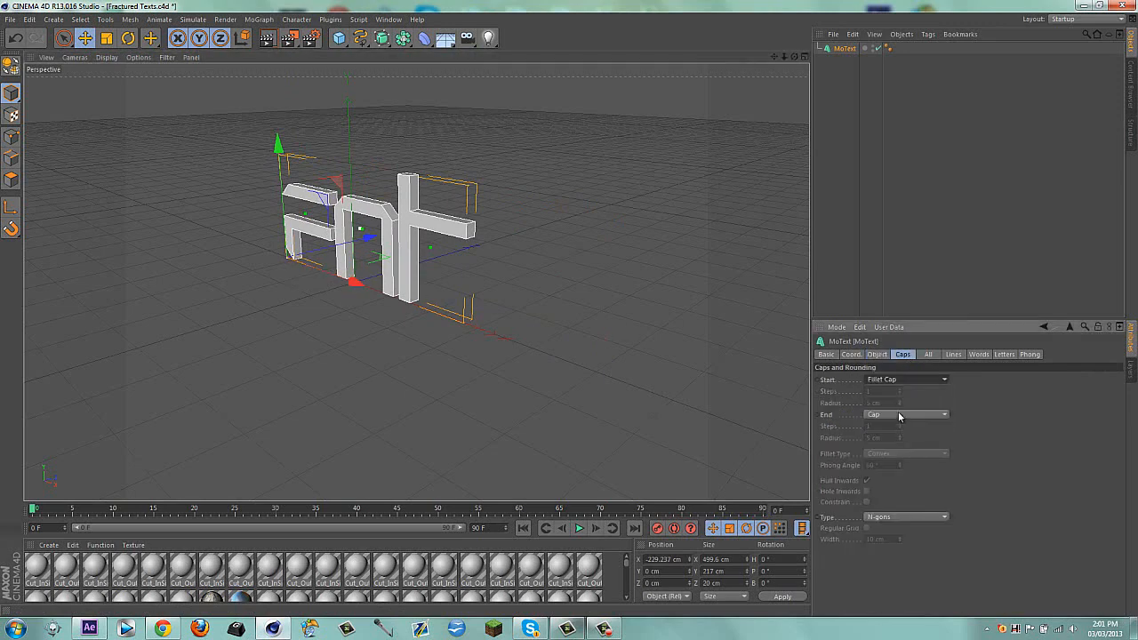
click(899, 416)
click(901, 468)
Set the text object's depth to 50
click(851, 354)
click(827, 354)
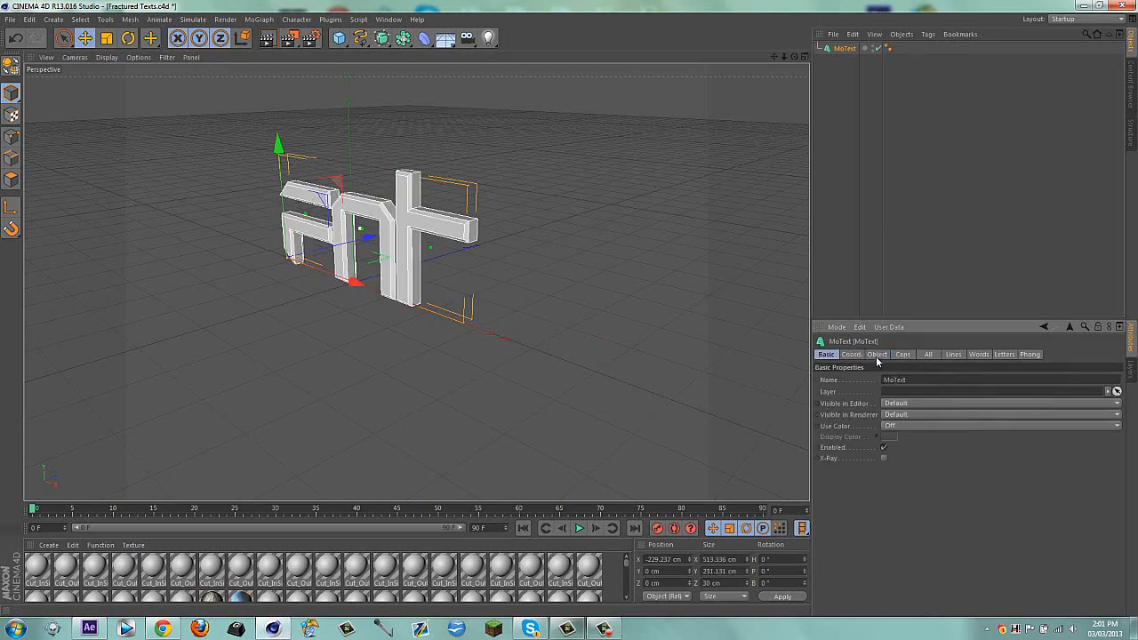
click(876, 355)
drag(894, 378, 786, 373)
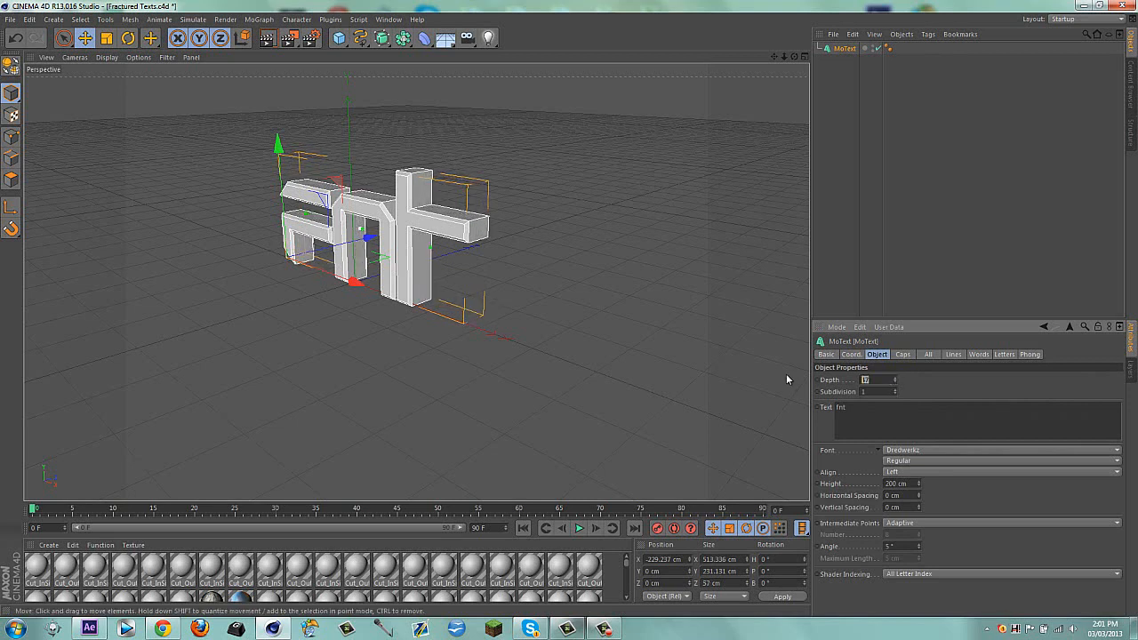
text(50)
key(Return)
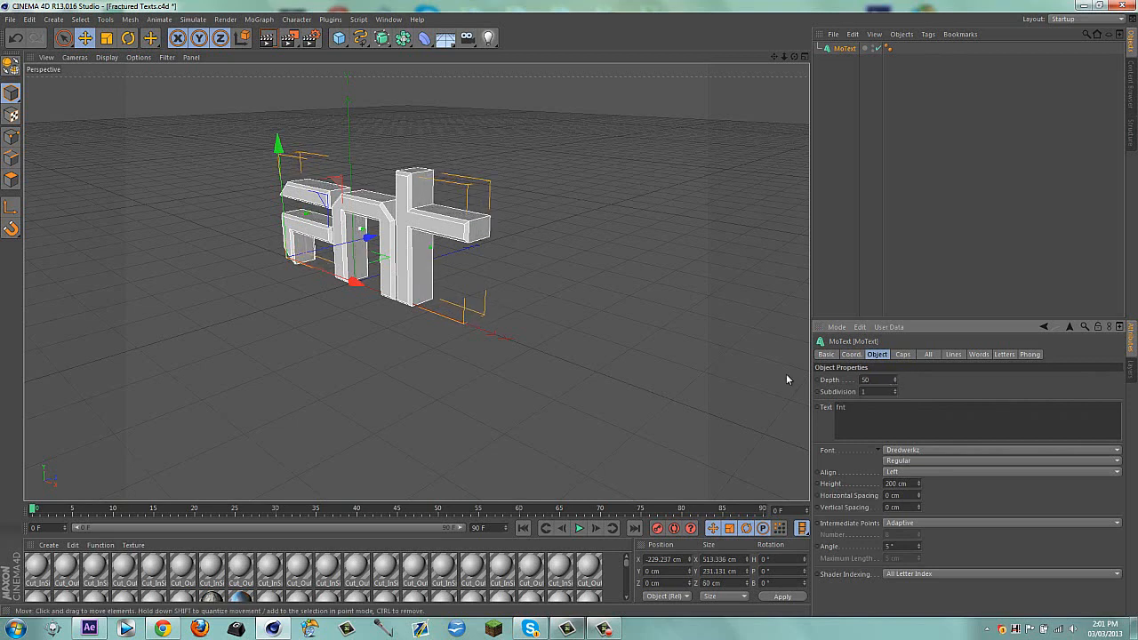
Break the text into 40 random pieces with the Thrausi plugin and close its window
click(329, 19)
mouse_move(352, 53)
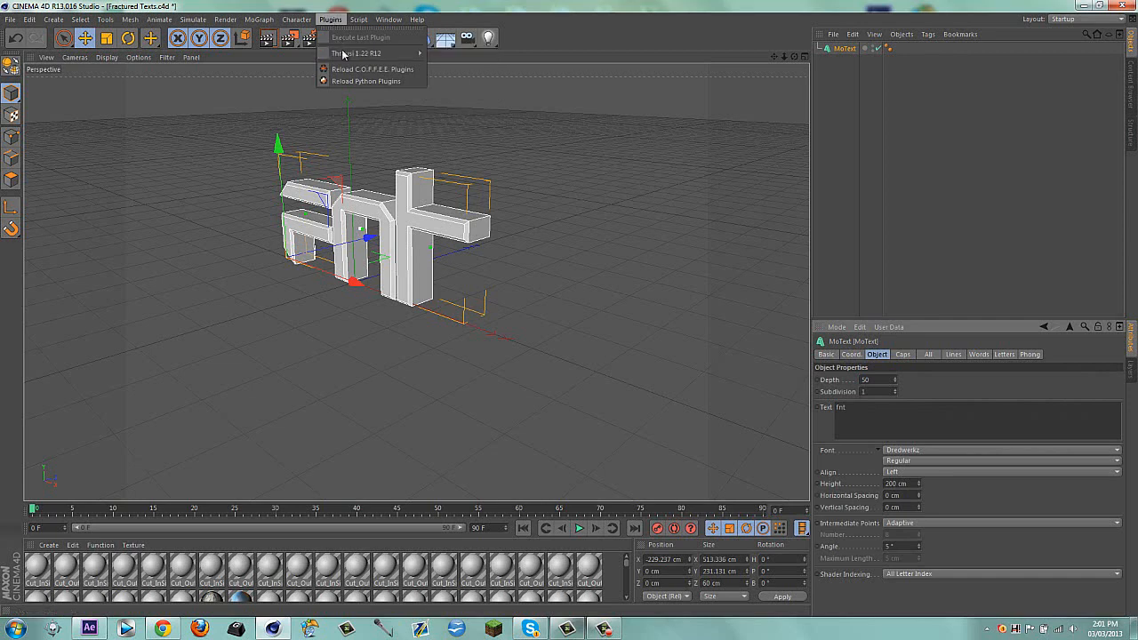
click(451, 57)
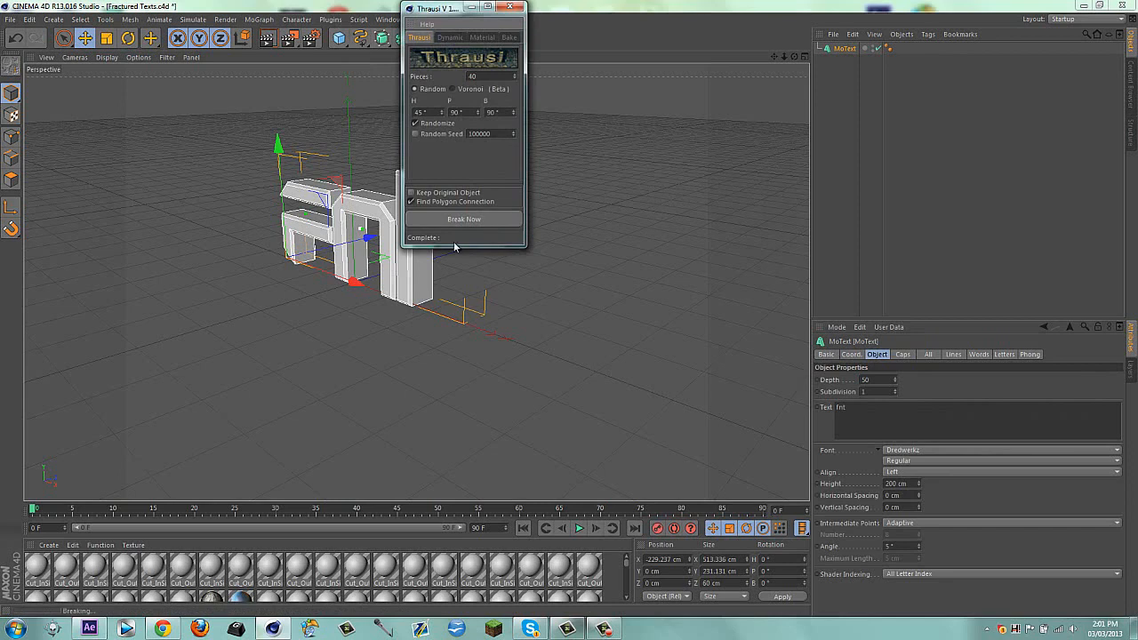
click(487, 222)
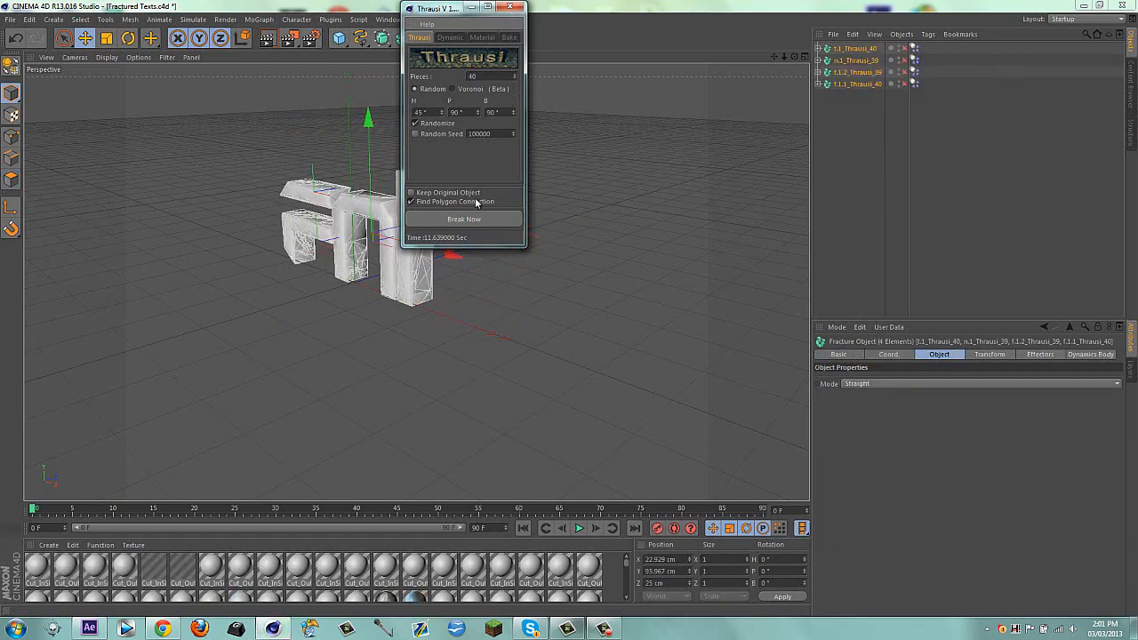
click(509, 7)
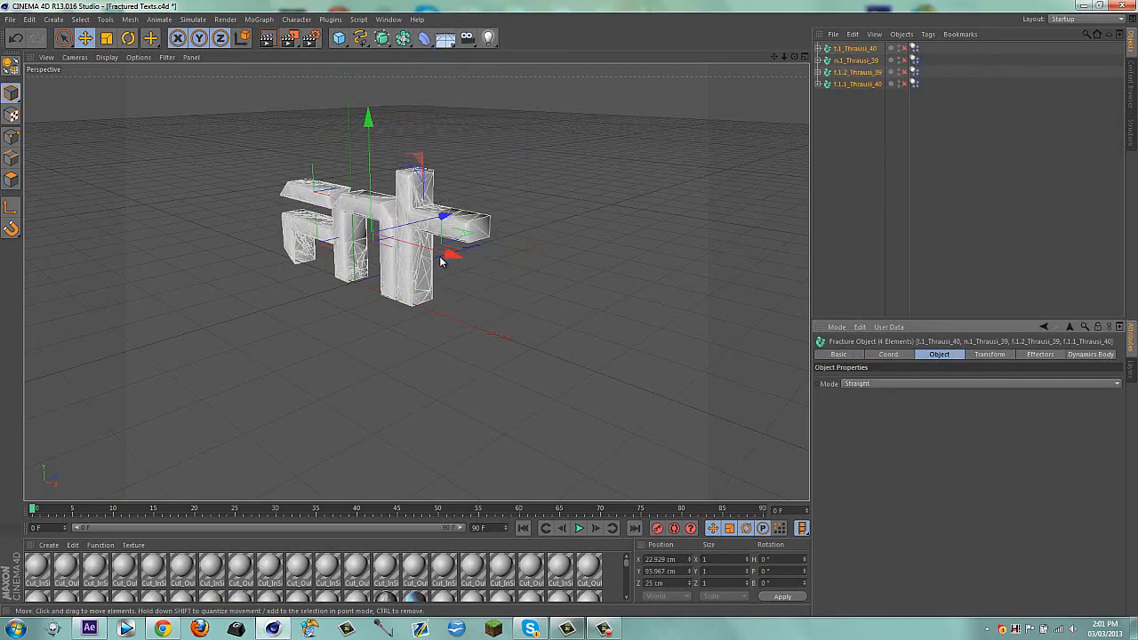
Move the fractured letters along X to about -0.22 cm and reselect all four fracture objects
drag(450, 252, 441, 250)
click(840, 176)
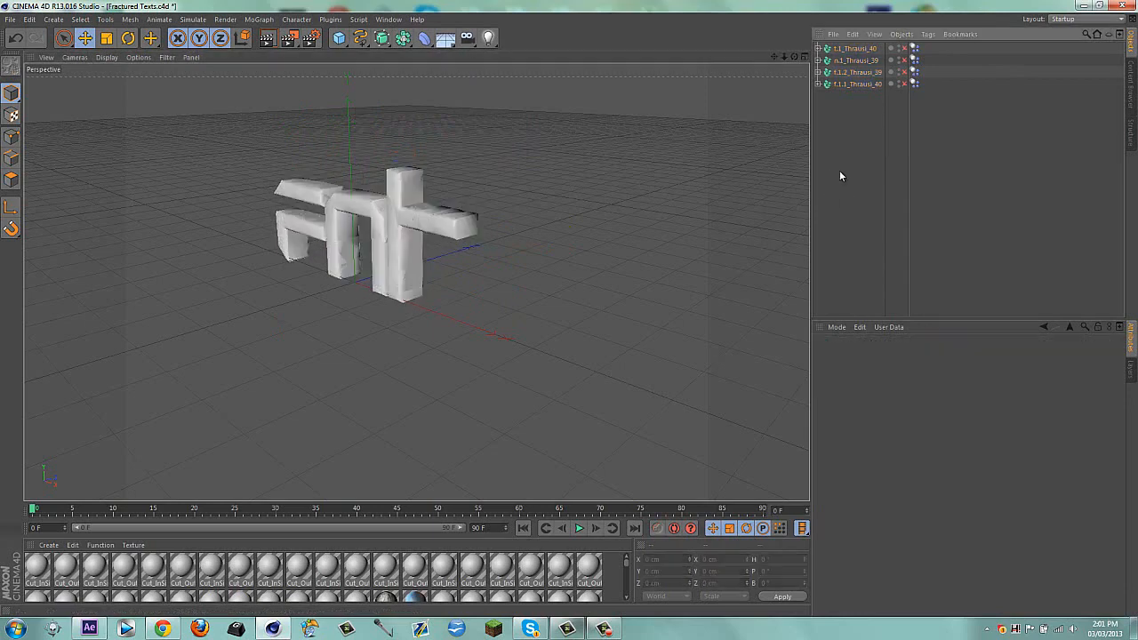
drag(869, 172, 876, 77)
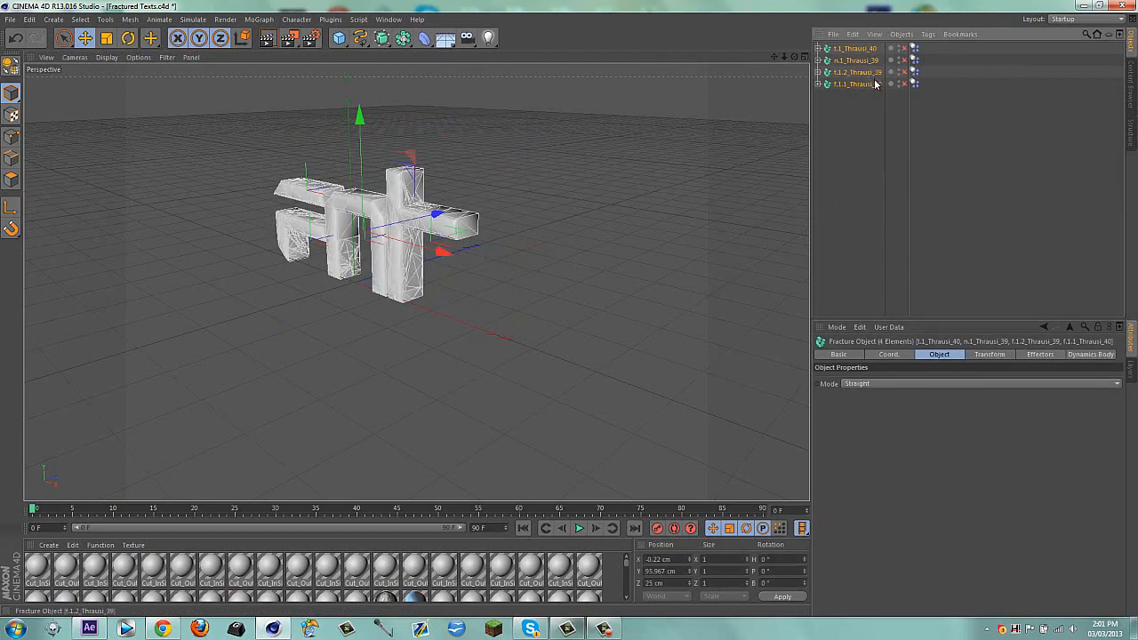
Export the fractured text to the Desktop as a Wavefront OBJ named "FNT Text Tut" at a scale of 10 centimeters
click(9, 18)
mouse_move(53, 197)
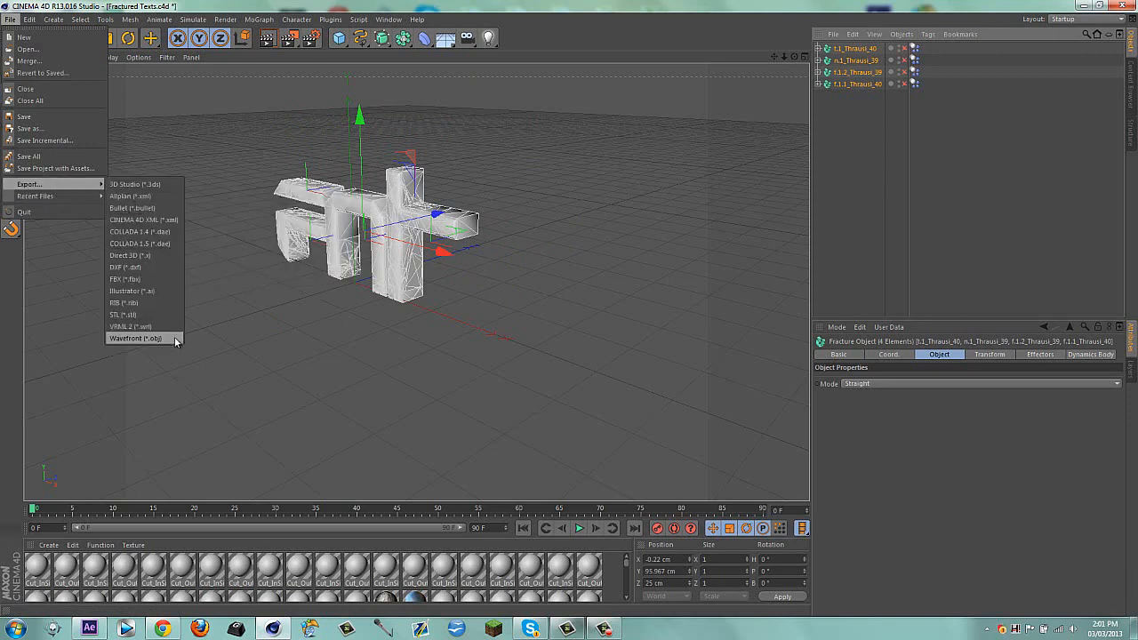
click(175, 337)
click(47, 94)
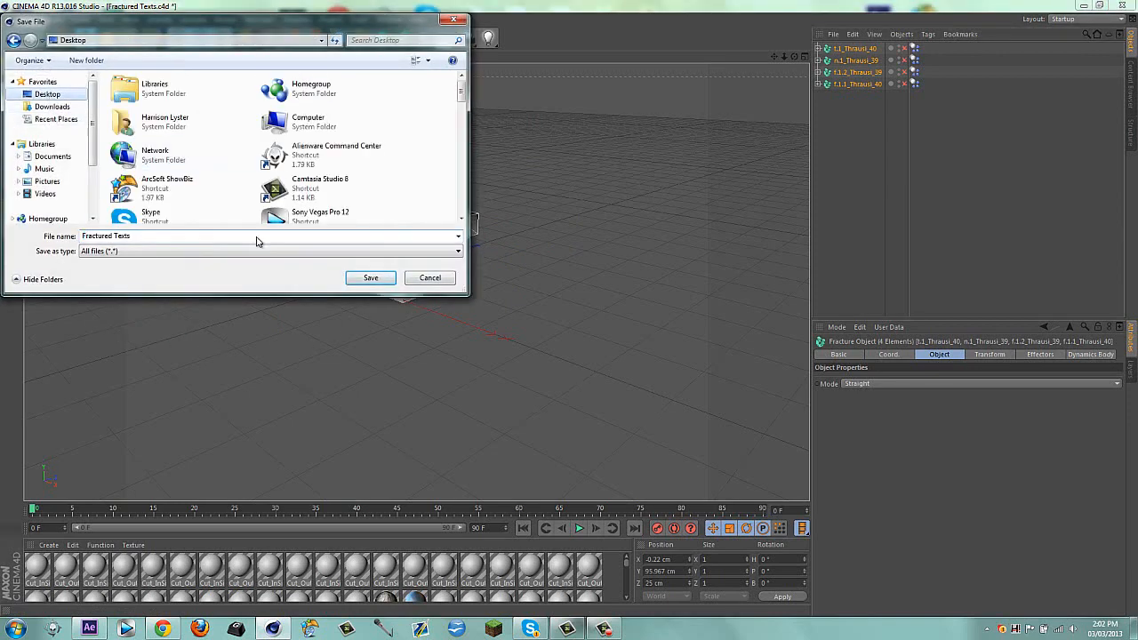
click(193, 238)
text(FNT Text Tut)
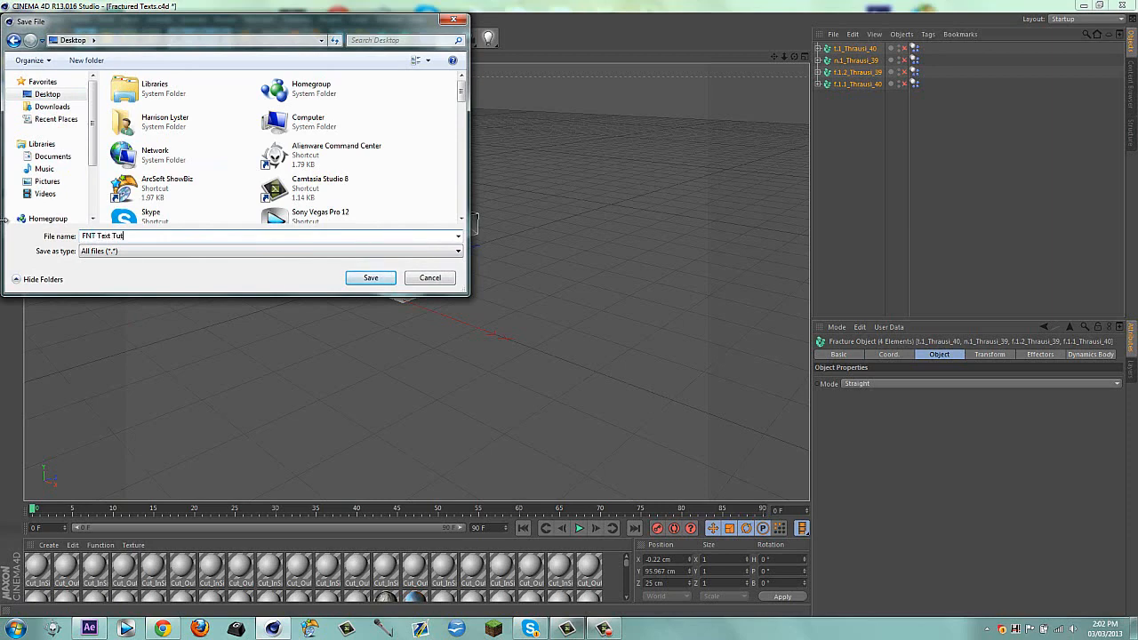
key(Return)
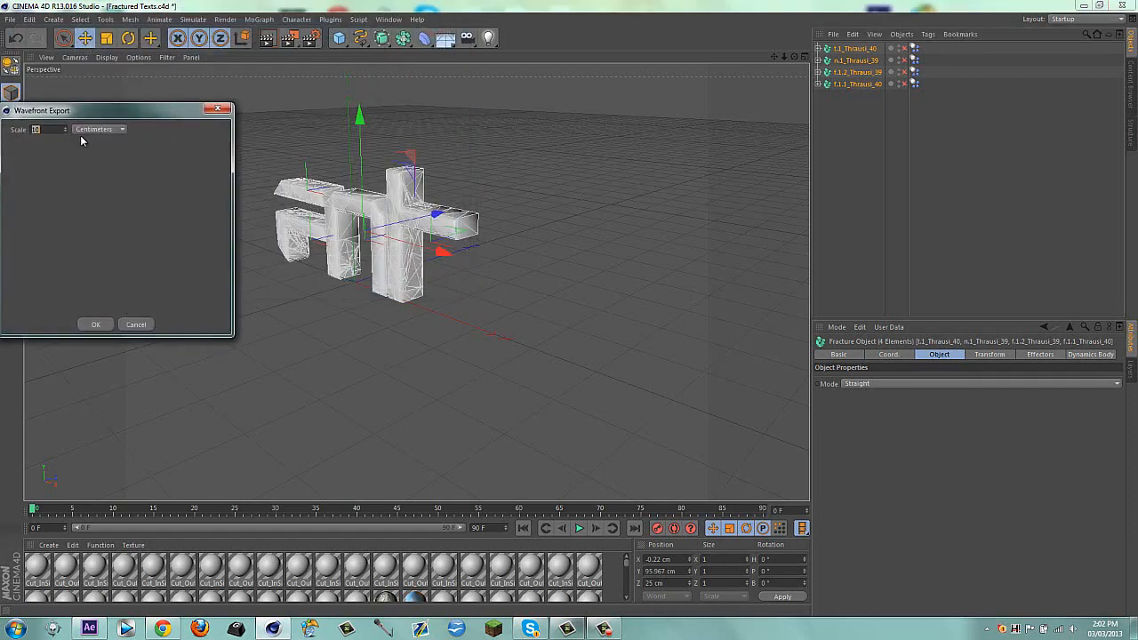
click(100, 326)
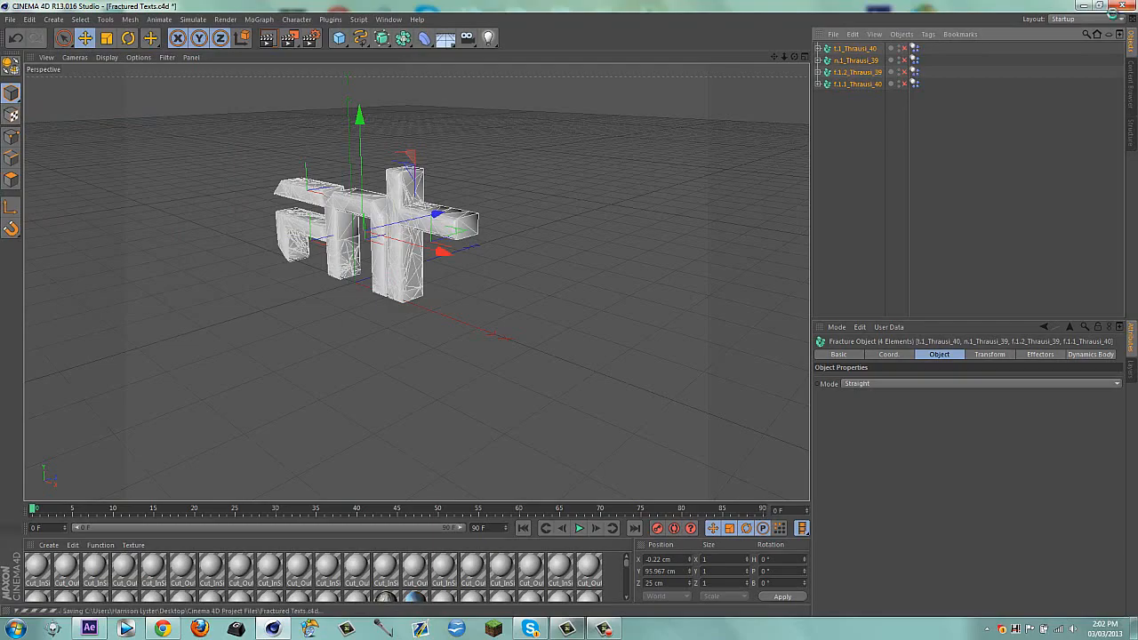
Close Cinema 4D, switch to After Effects and move the Tuts composition's current time to 0;00;04;11
click(1119, 5)
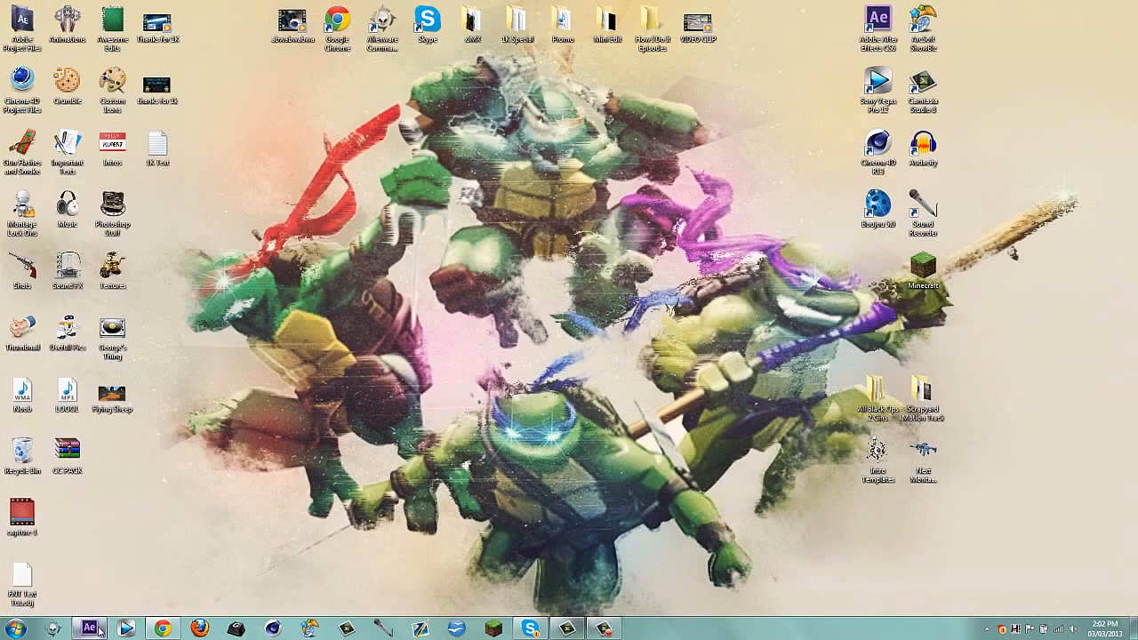
click(89, 629)
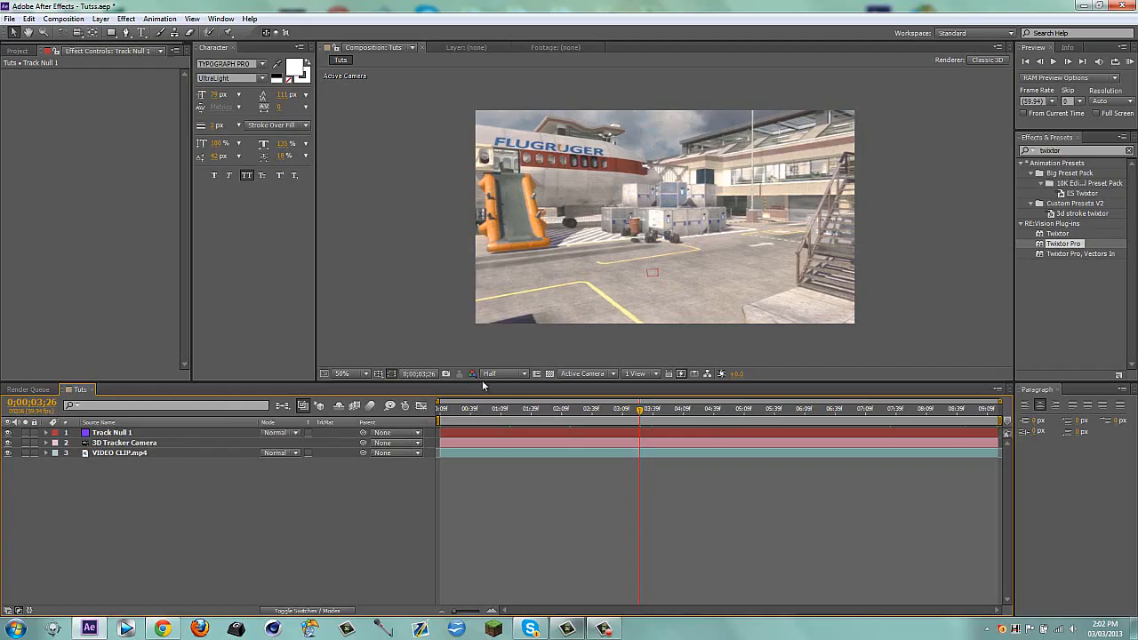
click(636, 423)
drag(639, 416, 608, 415)
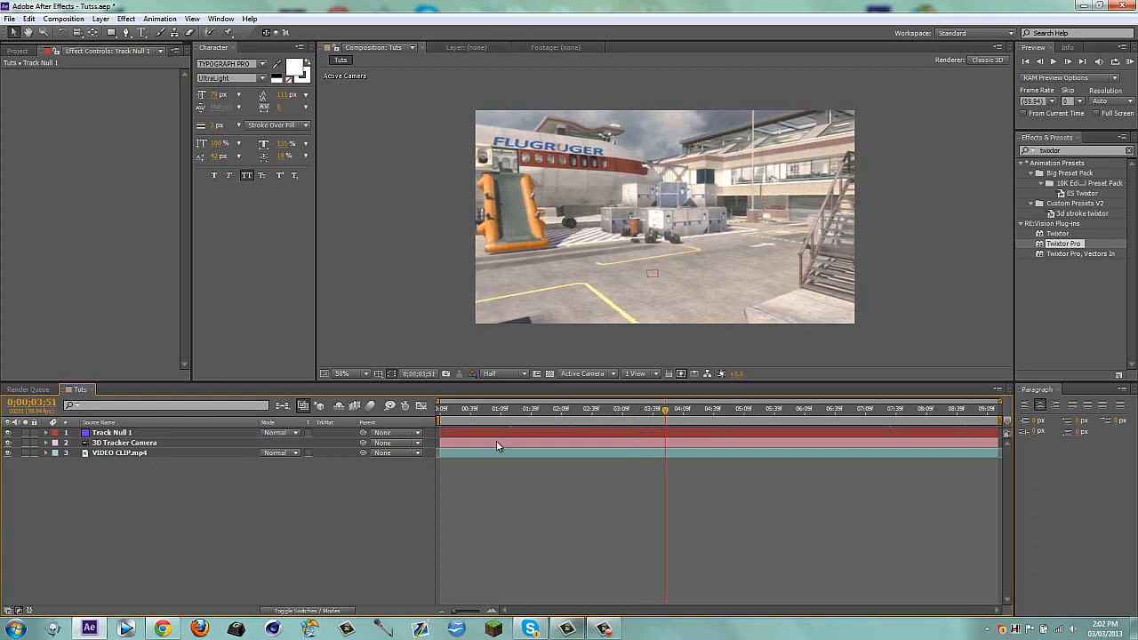
drag(511, 420, 682, 419)
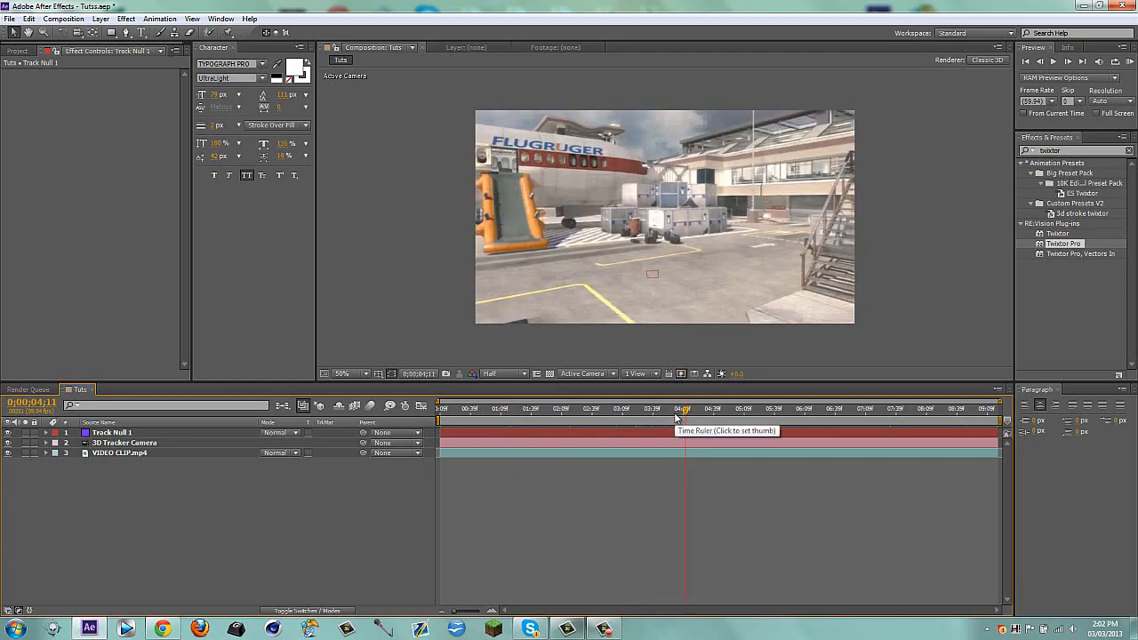
Create a black 1280 × 720 px solid layer named "Element"
key(ctrl+y)
text(Ele)
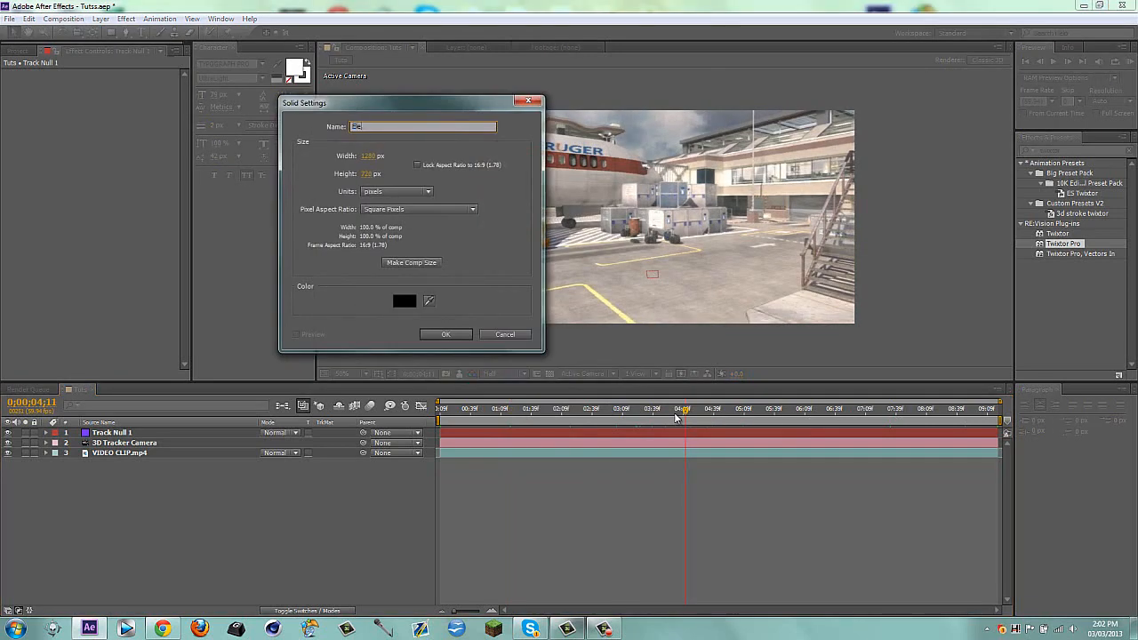
text(ment)
key(Return)
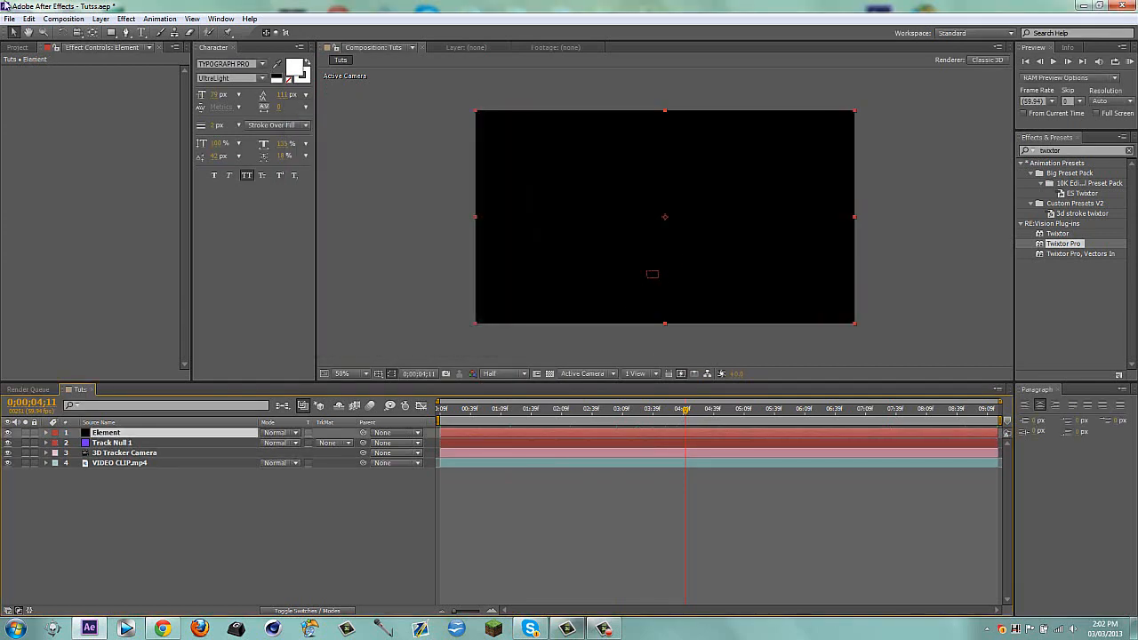
Apply the Video Copilot Element effect to the new solid
click(125, 19)
mouse_move(249, 440)
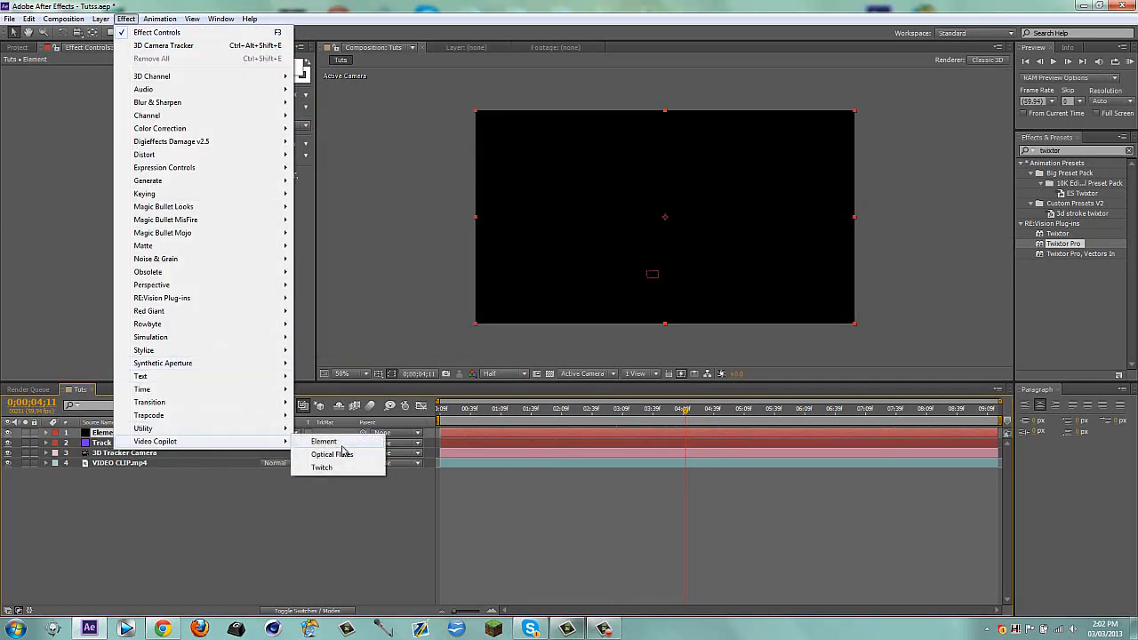
click(342, 442)
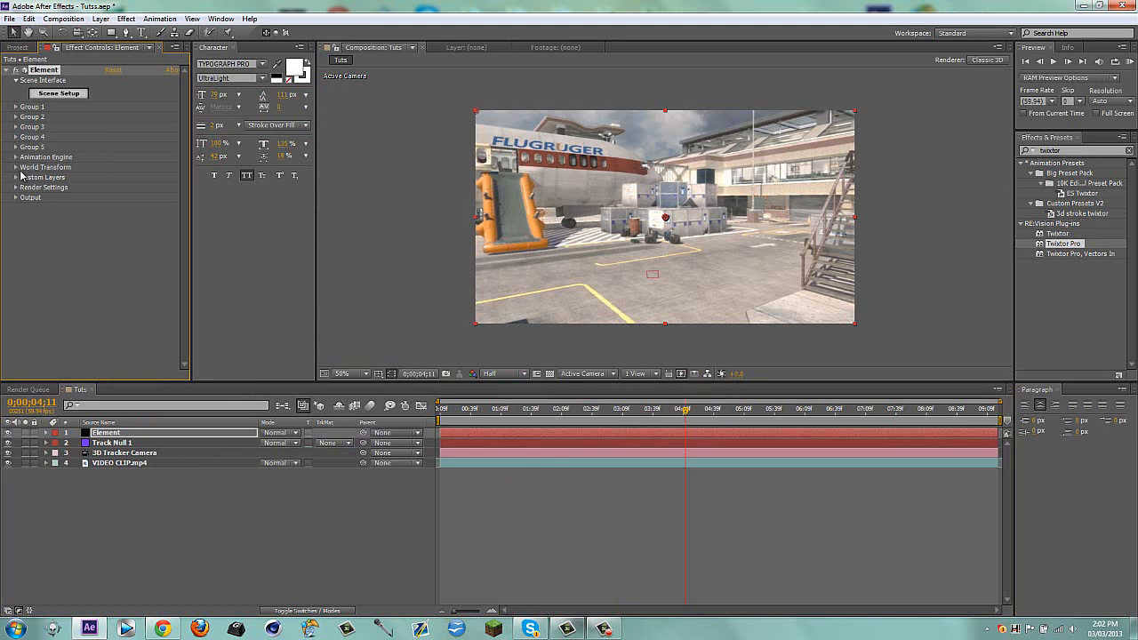
Move the current time to 0;00;04;26 and duplicate the VIDEO CLIP.mp4 layer
click(701, 412)
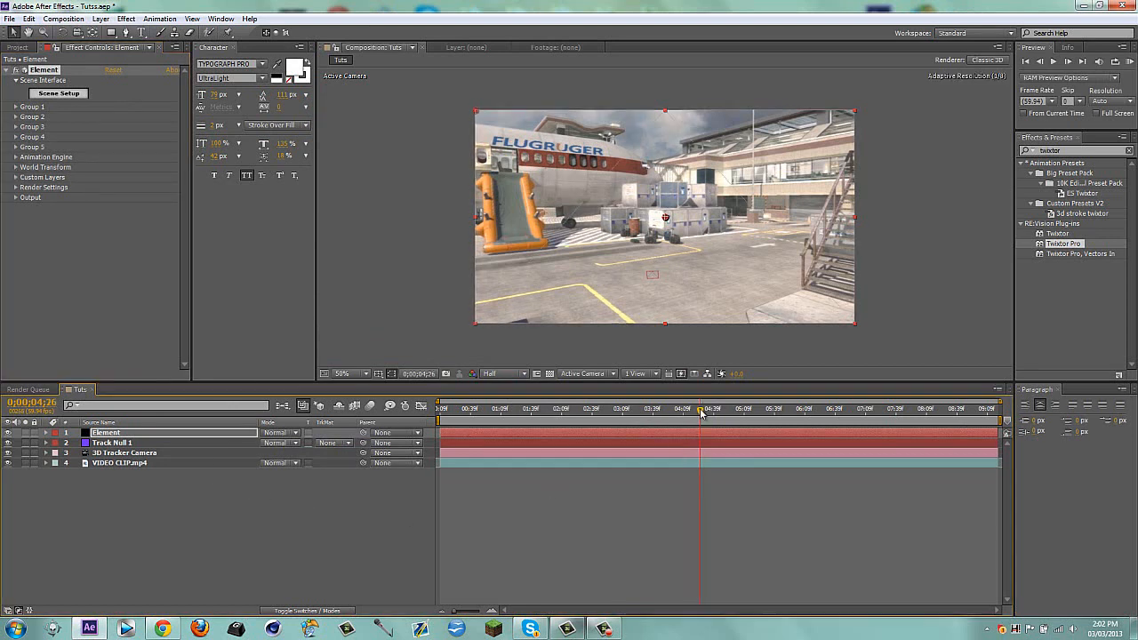
click(135, 464)
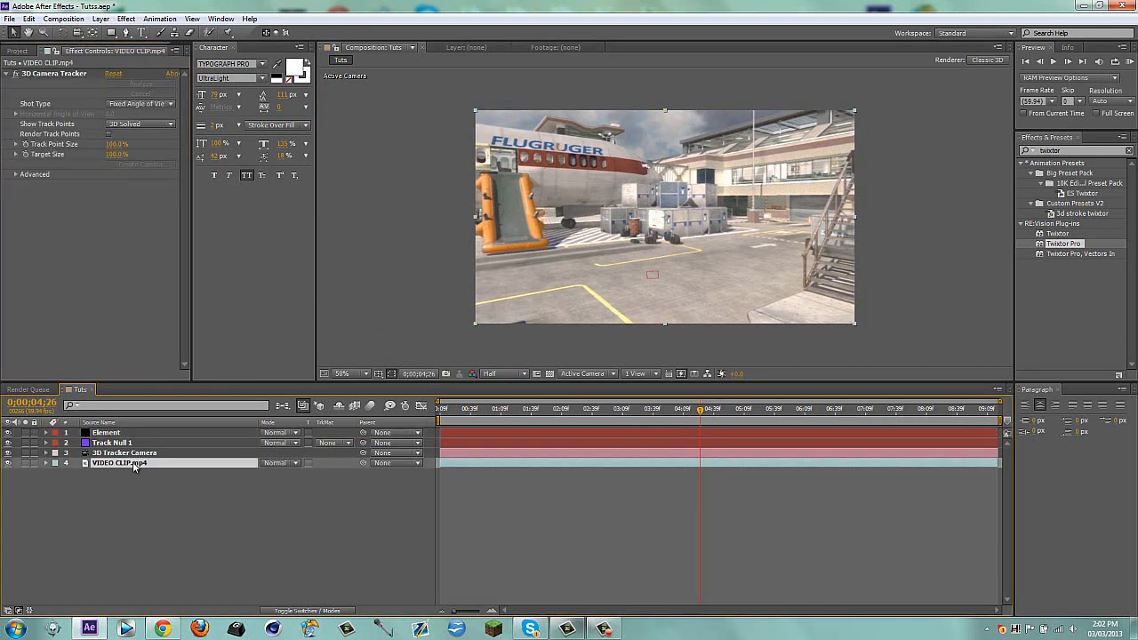
key(ctrl+d)
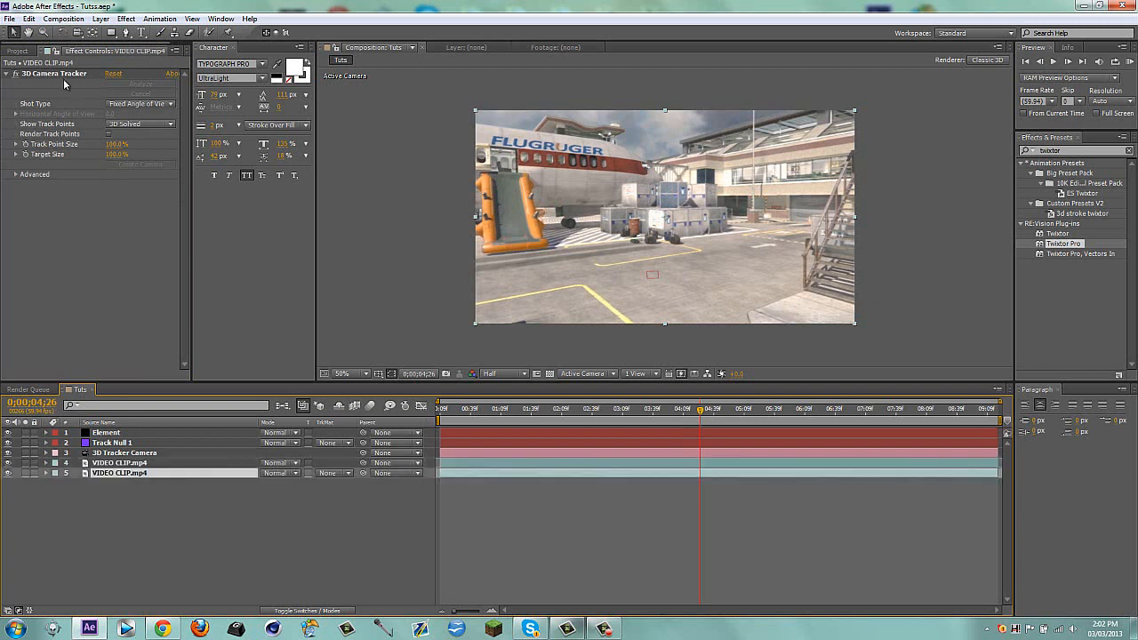
Remove the 3D Camera Tracker effect from the bottom VIDEO CLIP.mp4 layer and freeze its frame at the current time
click(61, 74)
key(Delete)
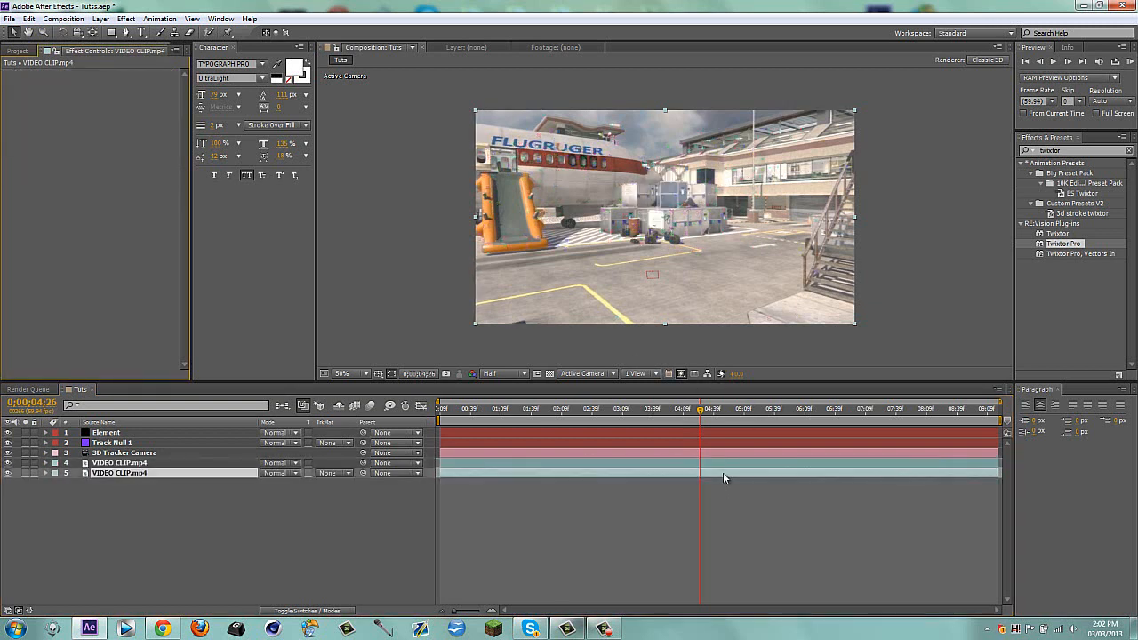
right_click(723, 472)
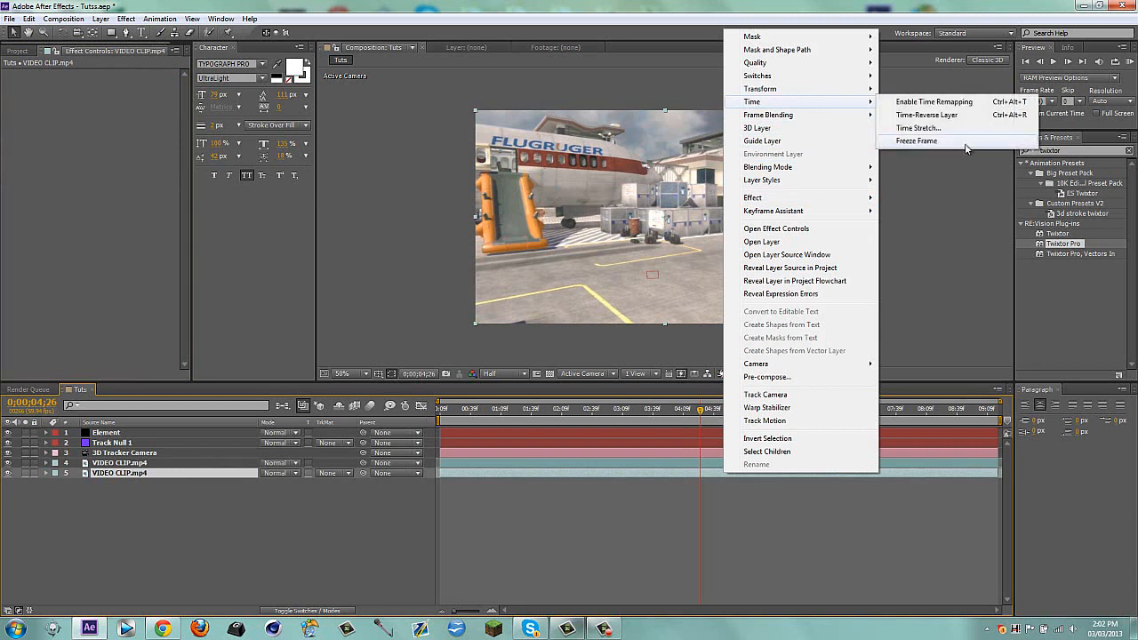
click(915, 101)
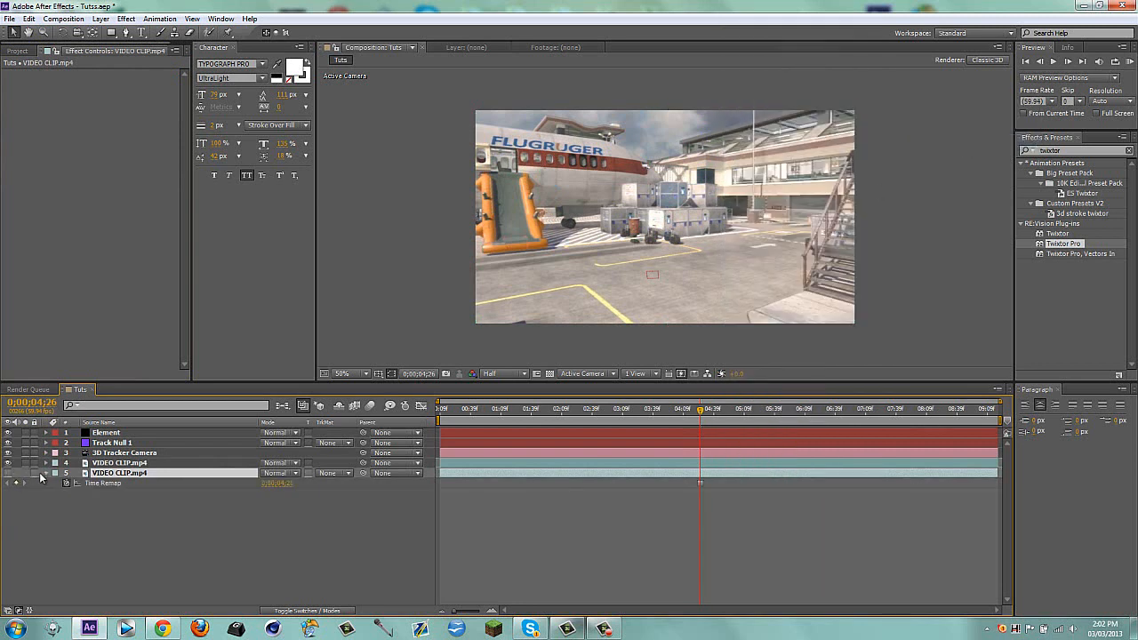
click(45, 473)
Find the Radial Blur effect and apply it to the bottom VIDEO CLIP.mp4 layer
drag(1073, 152, 927, 158)
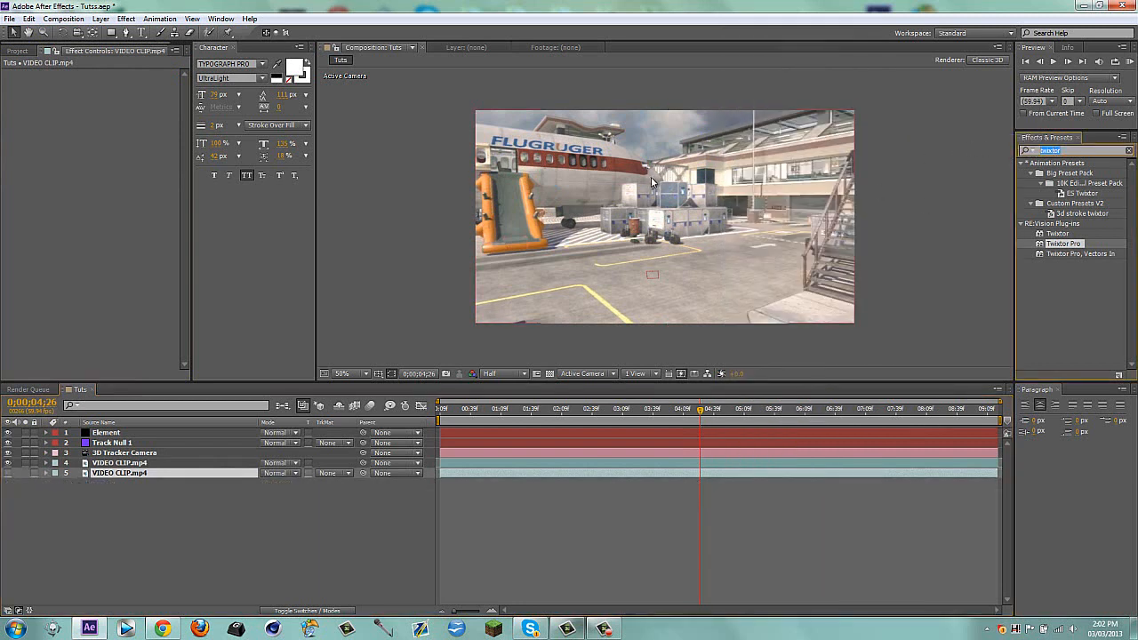
text(gau)
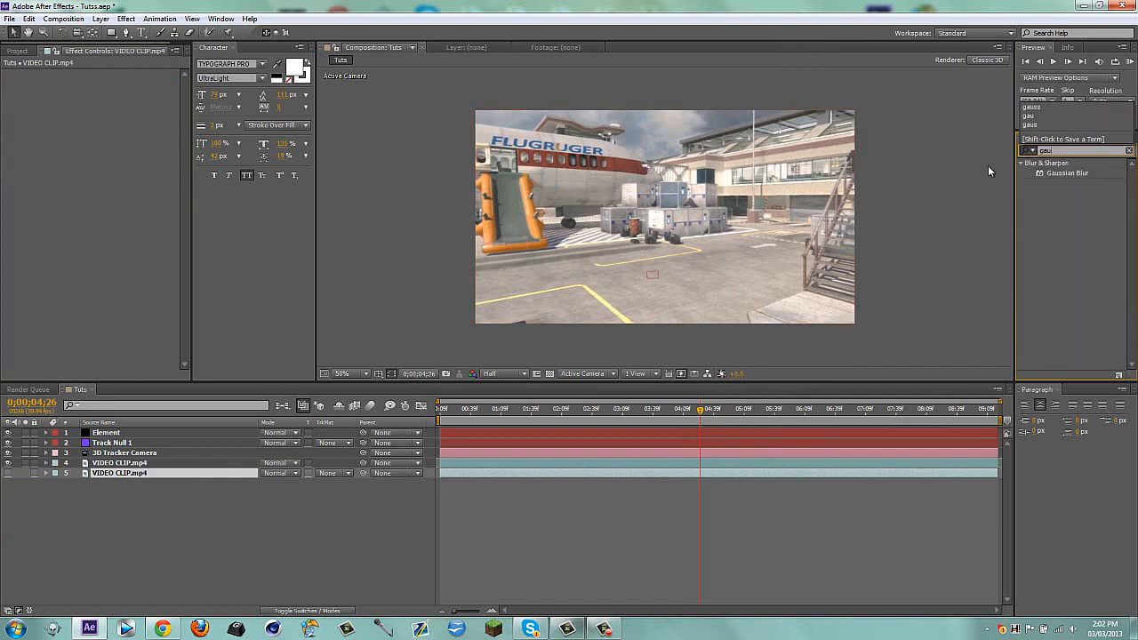
key(BackSpace)
key(BackSpace)
key(BackSpace)
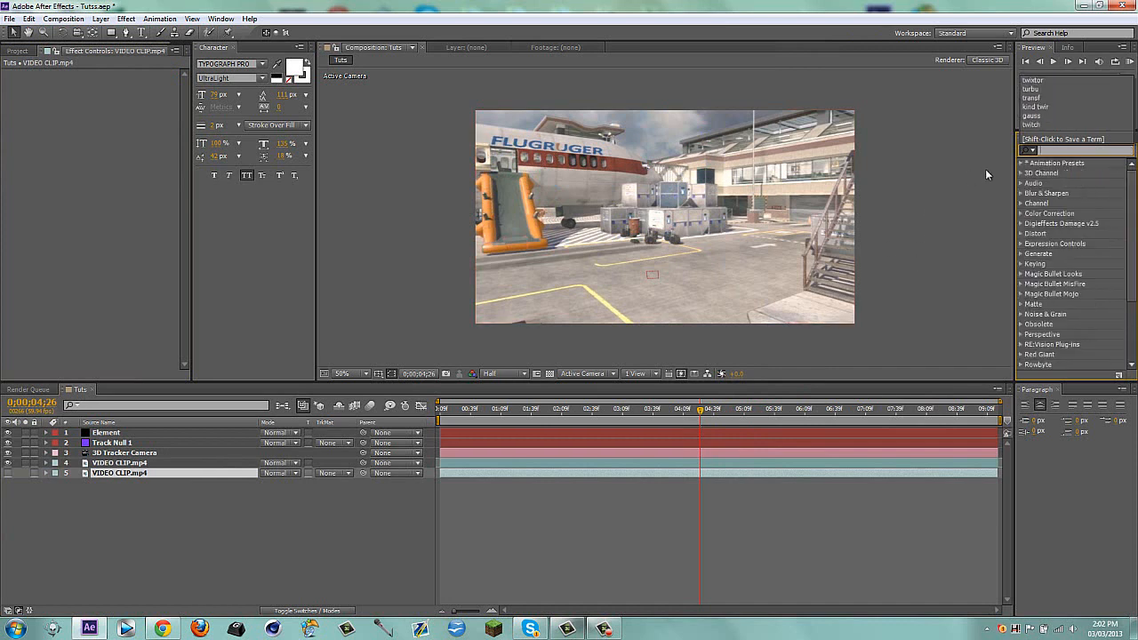
text(rad)
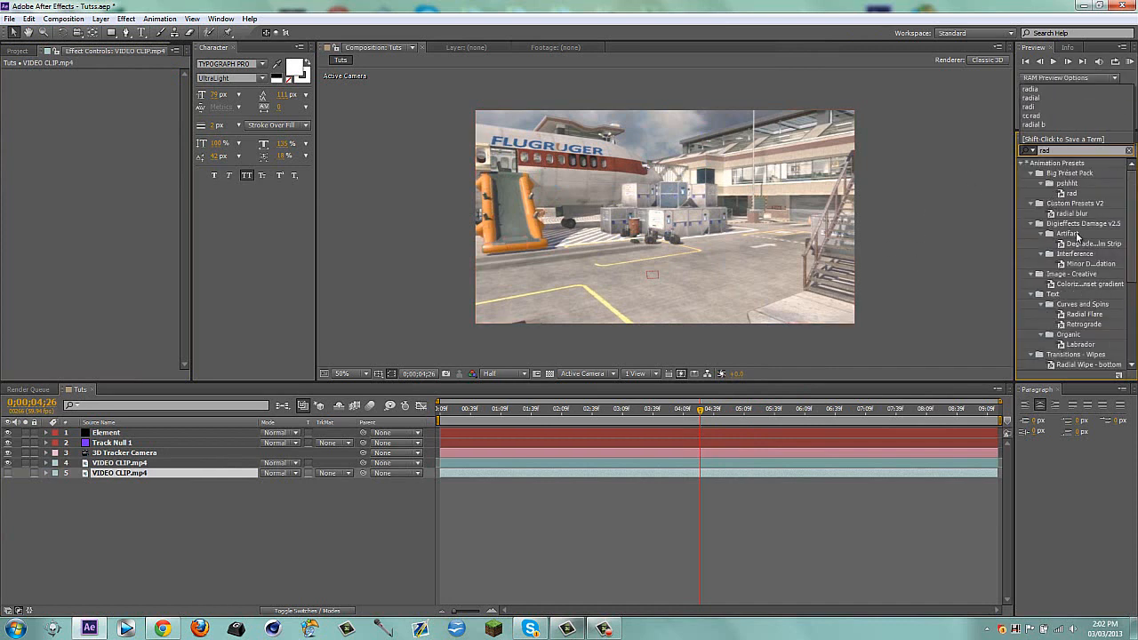
text(ial)
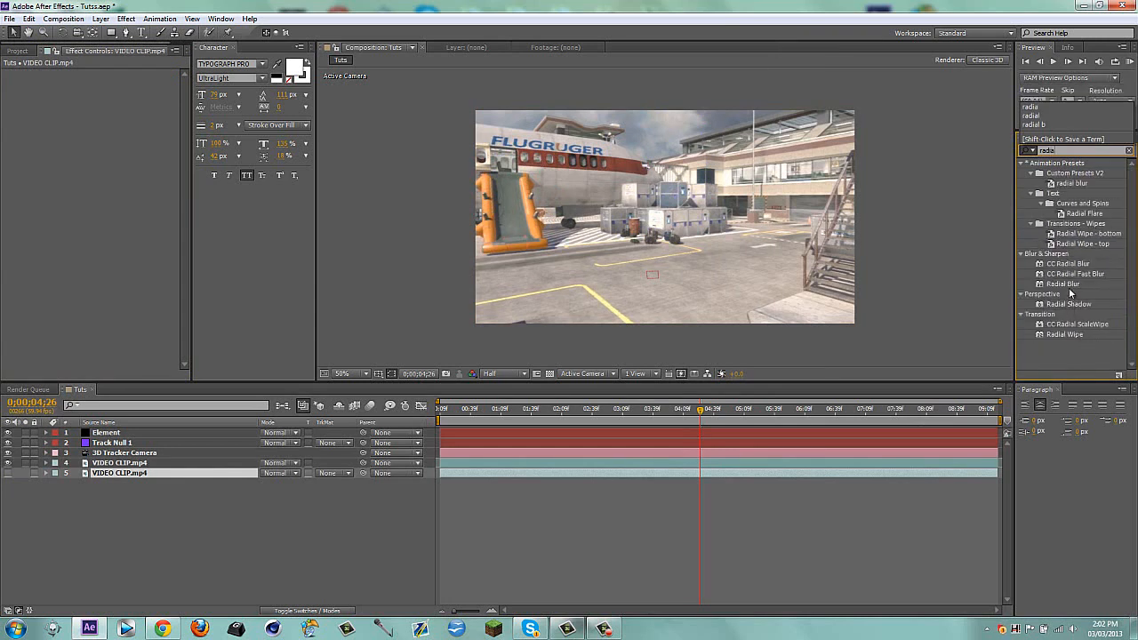
drag(1067, 285, 720, 473)
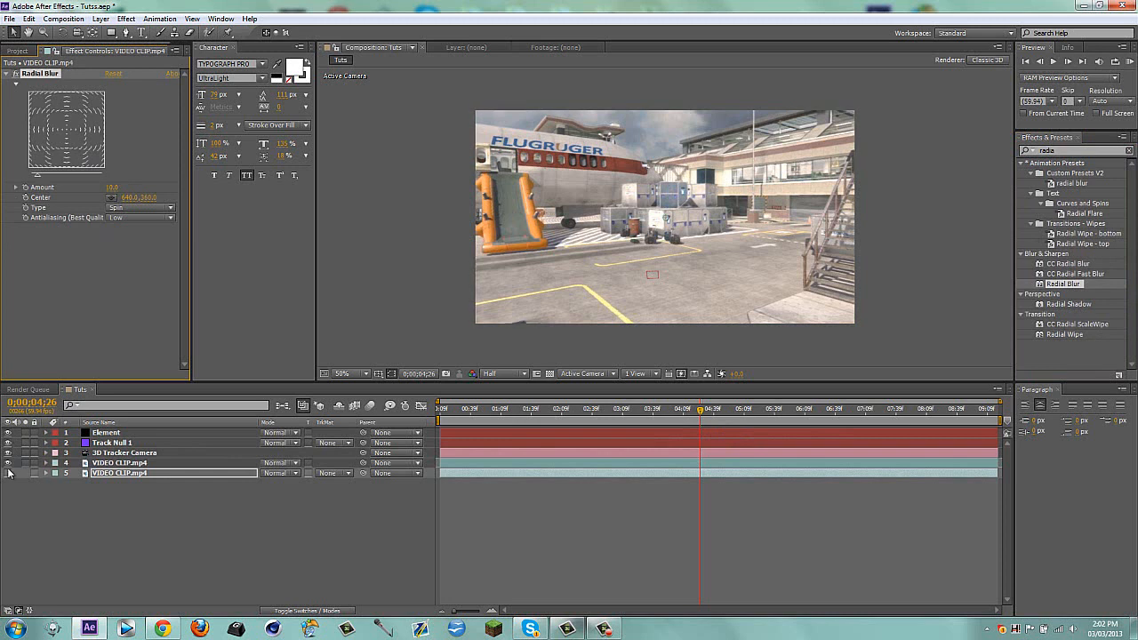
Preview the radially blurred bottom clip in solo, and hide the layer again
click(11, 473)
click(26, 473)
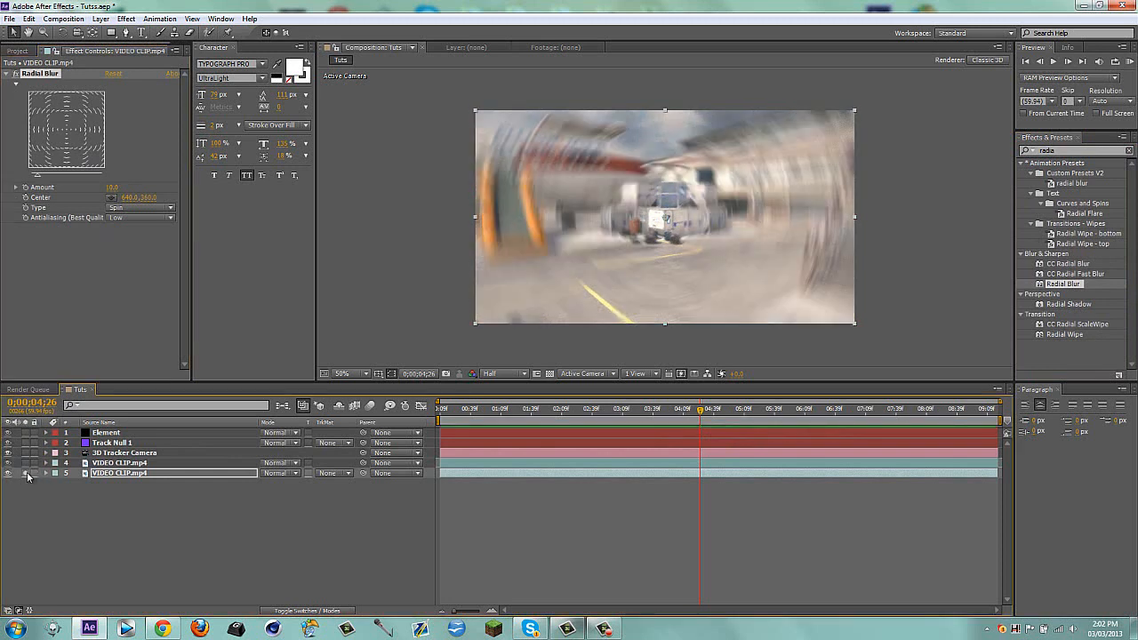
click(26, 474)
click(7, 474)
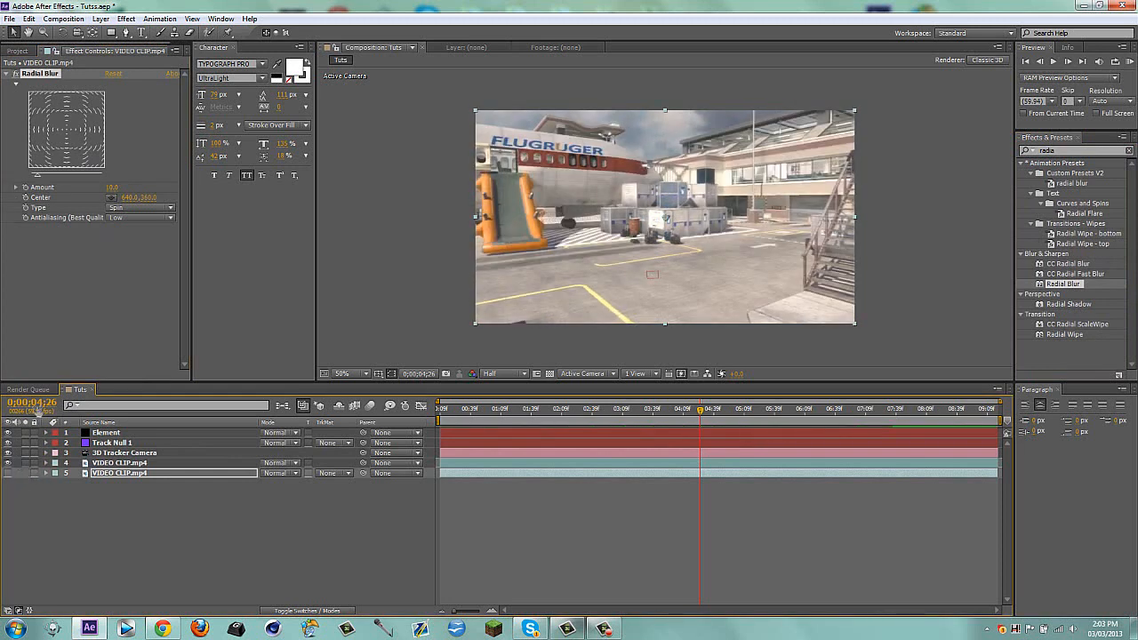
Set the Radial Blur amount on the bottom VIDEO CLIP.mp4 layer to 6
click(115, 188)
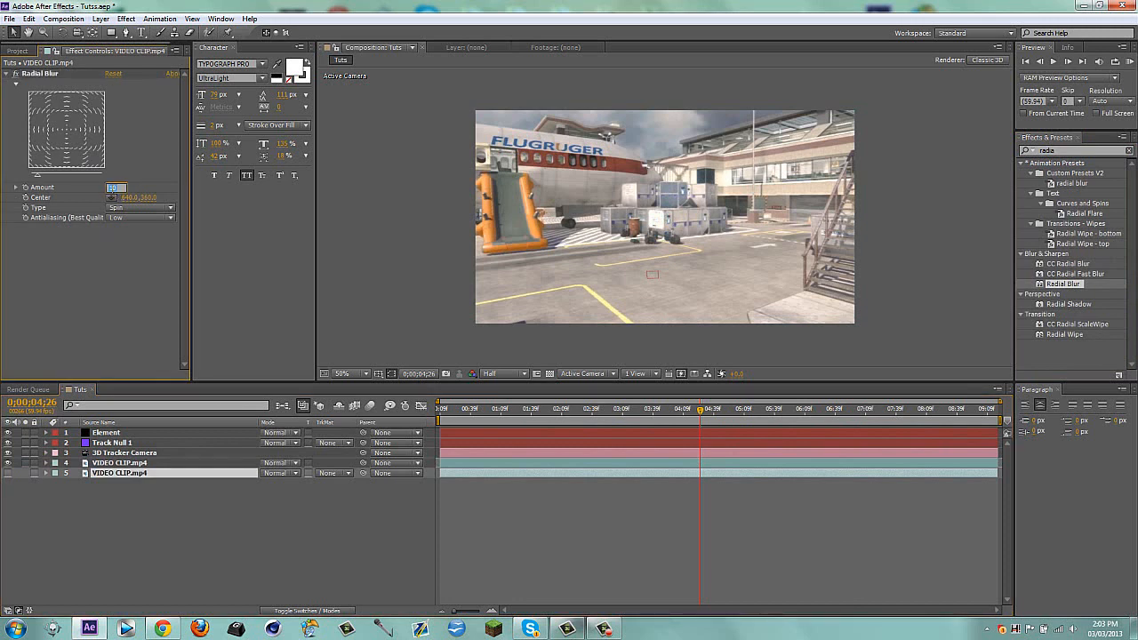
text(0)
key(Return)
Assign the bottom VIDEO CLIP.mp4 layer as Layer 1 of the Element effect's custom texture maps
click(107, 433)
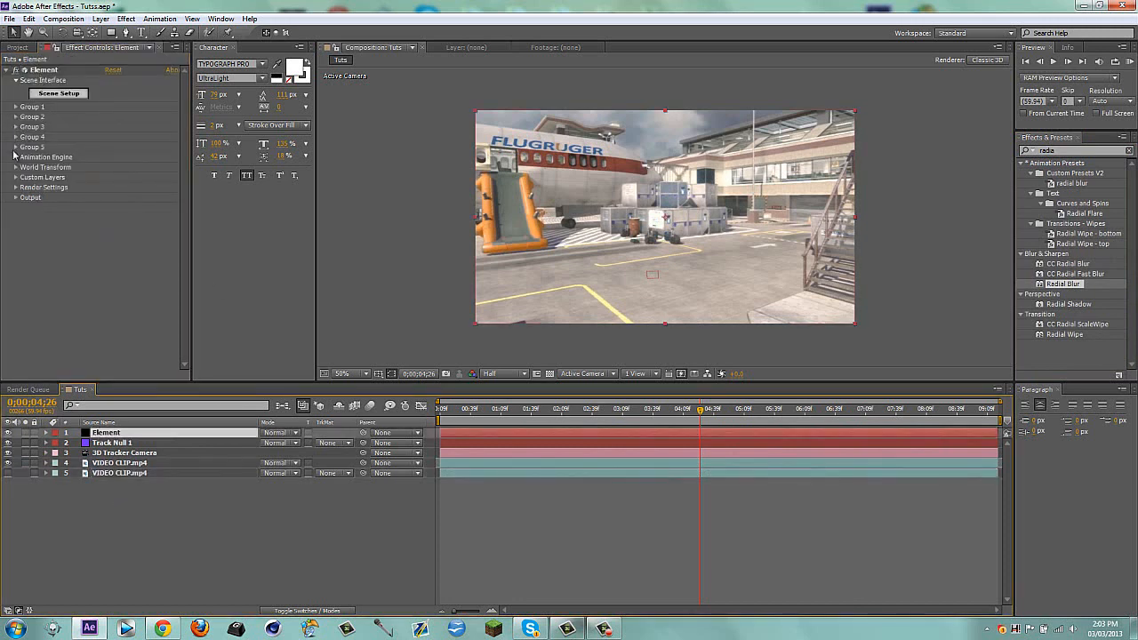
click(16, 178)
click(26, 197)
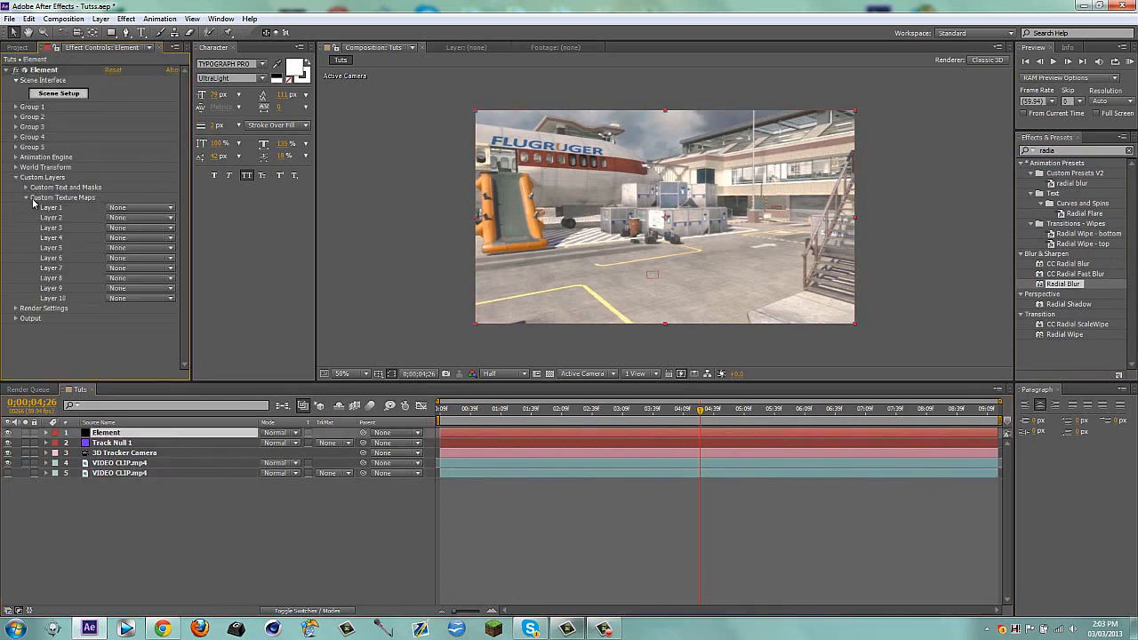
click(147, 209)
click(147, 285)
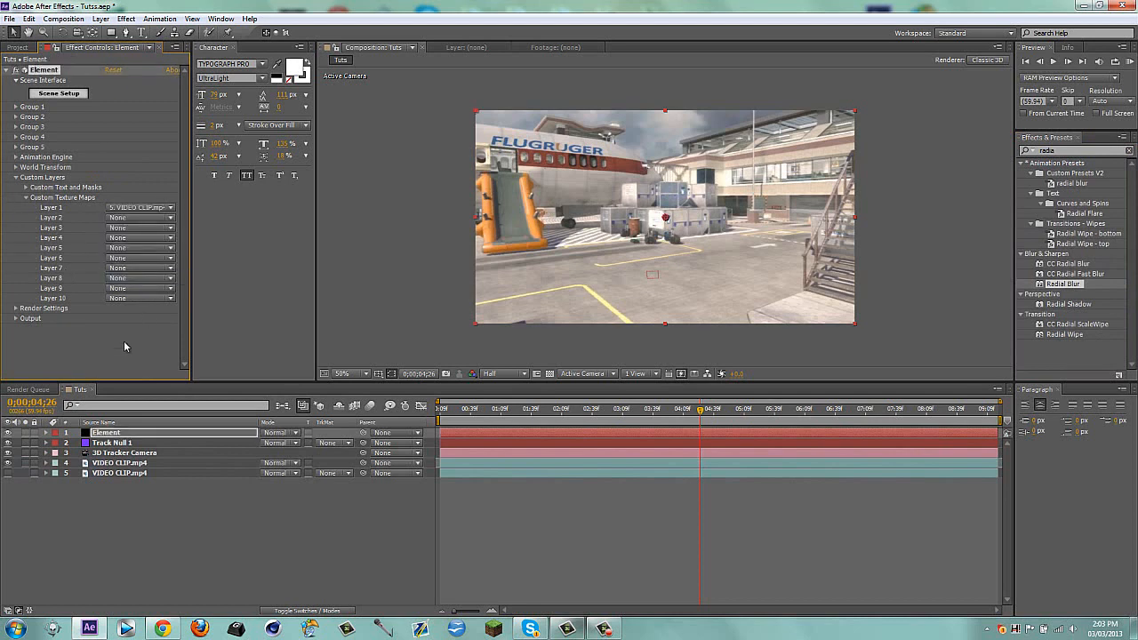
Rename the bottom VIDEO CLIP.mp4 layer as "frozne"
click(126, 477)
key(Return)
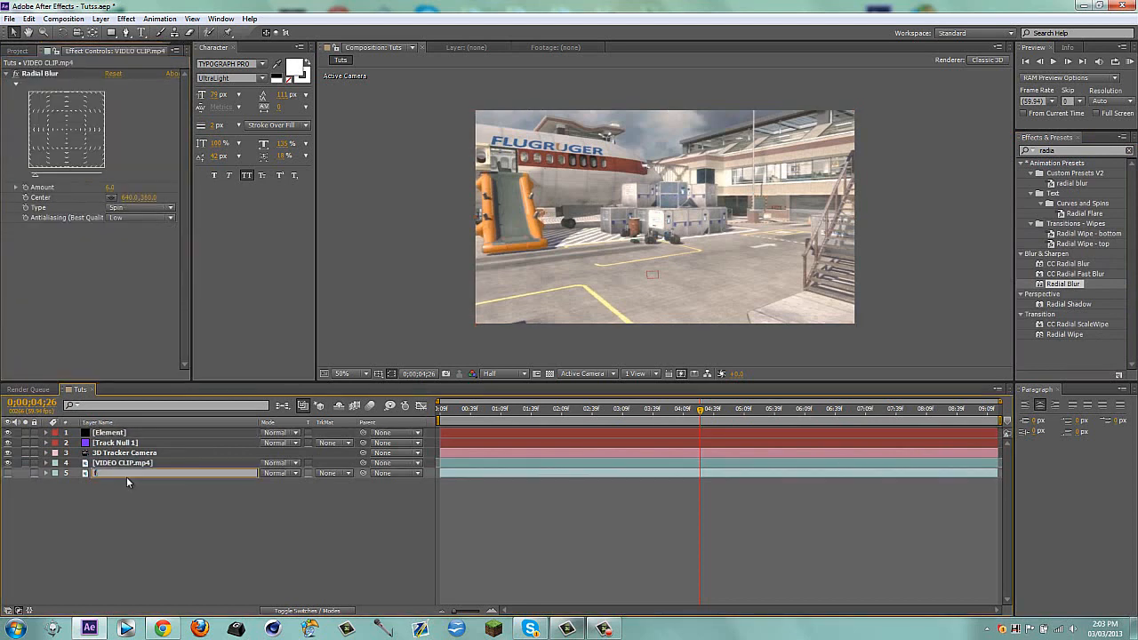
text(frozne)
key(Return)
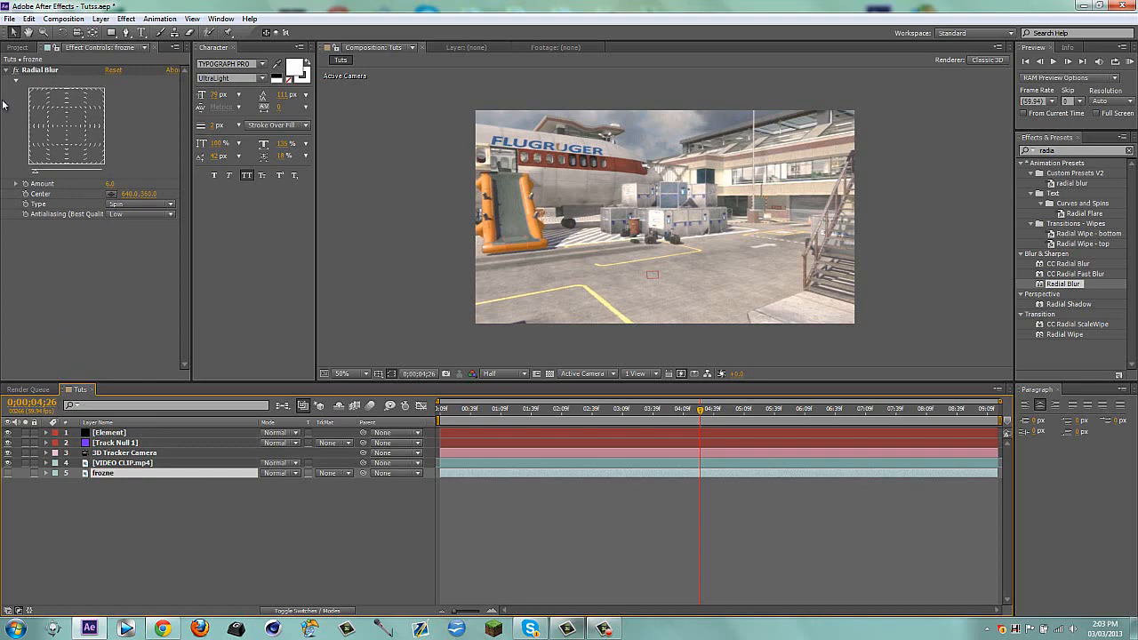
Open the Element layer's Scene Setup and set its environment texture to Custom Layer 1
click(127, 433)
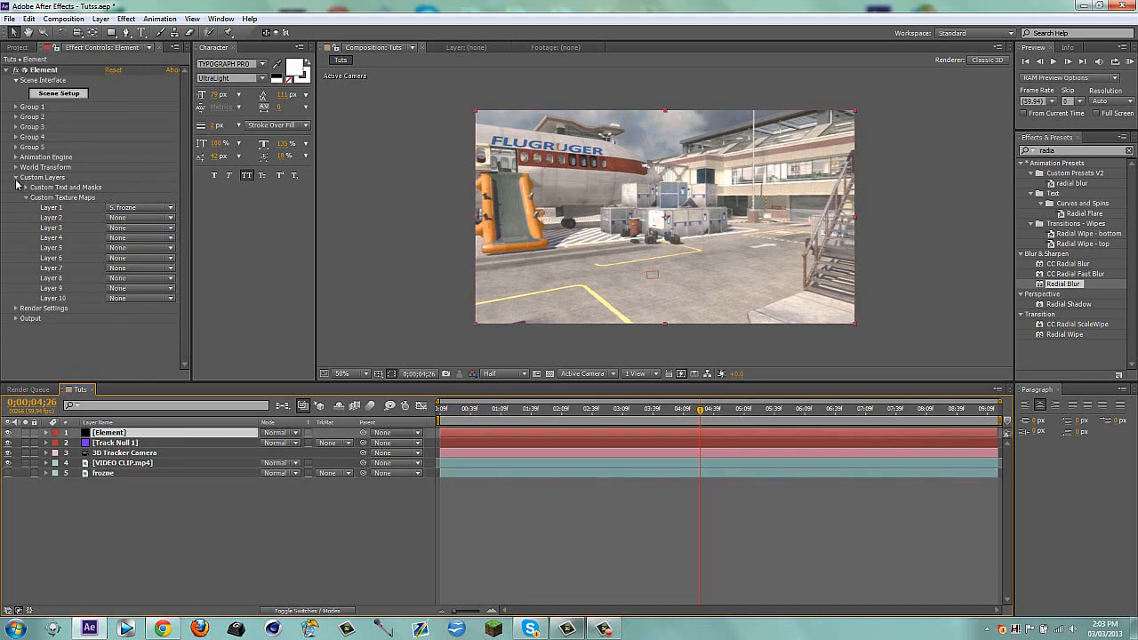
click(16, 177)
click(59, 95)
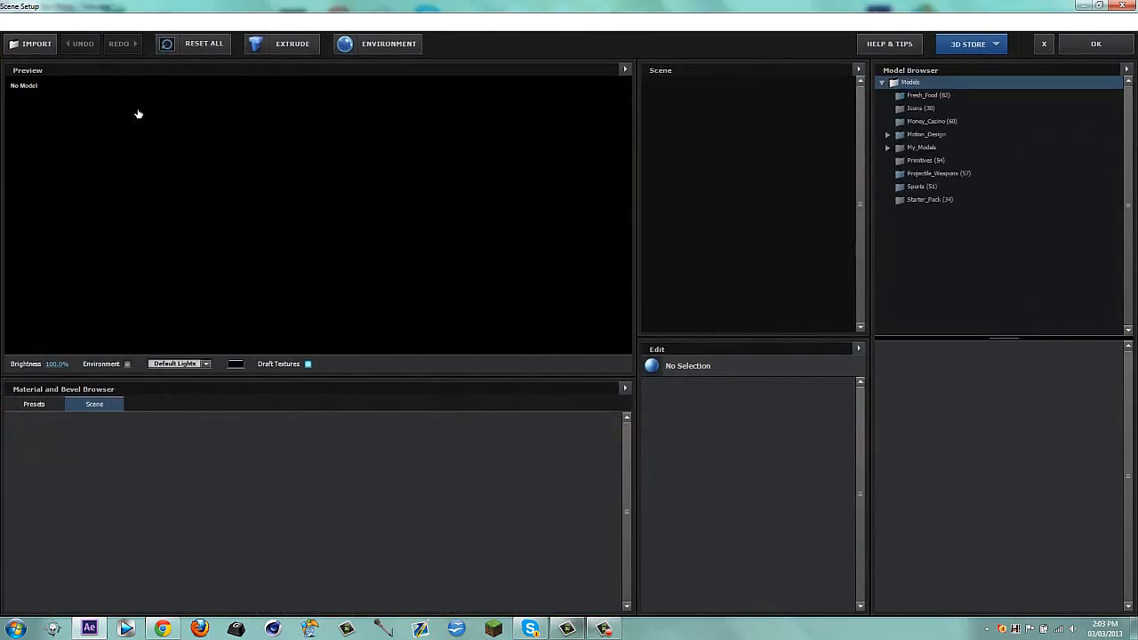
click(357, 46)
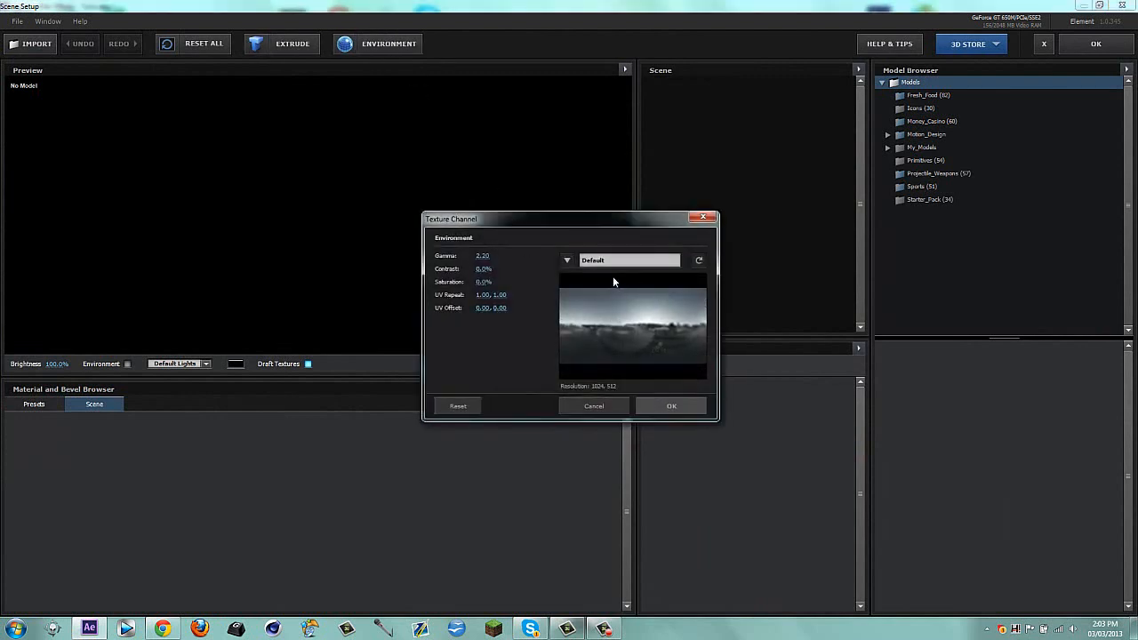
click(589, 261)
click(620, 490)
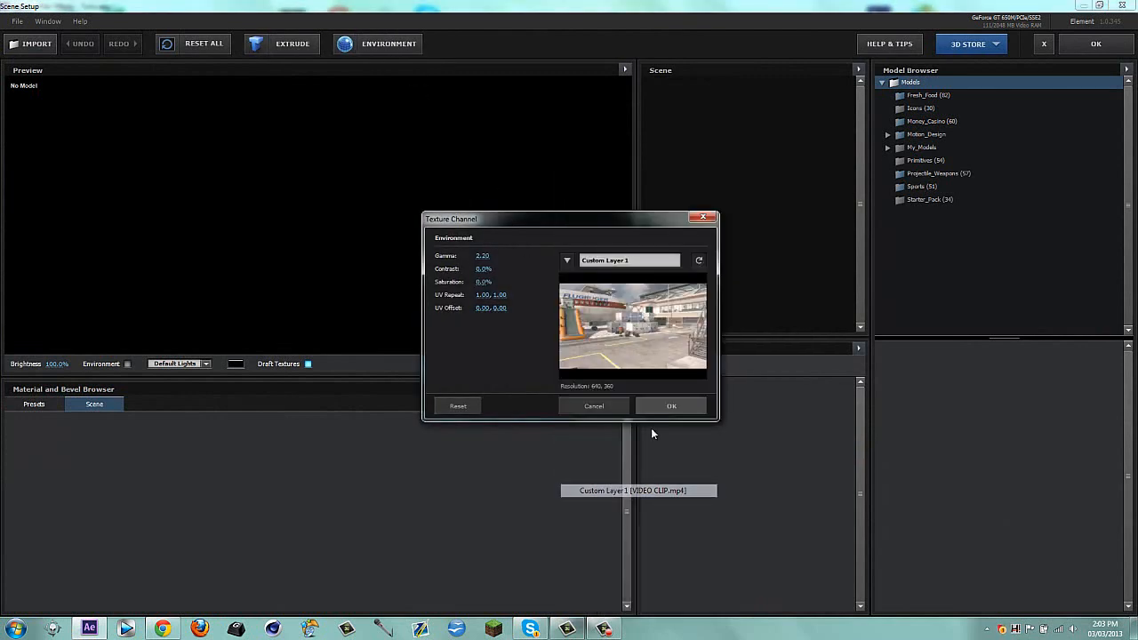
click(669, 408)
Import the 3D object FNT Text Tut.obj from the Desktop into the Element scene
click(29, 48)
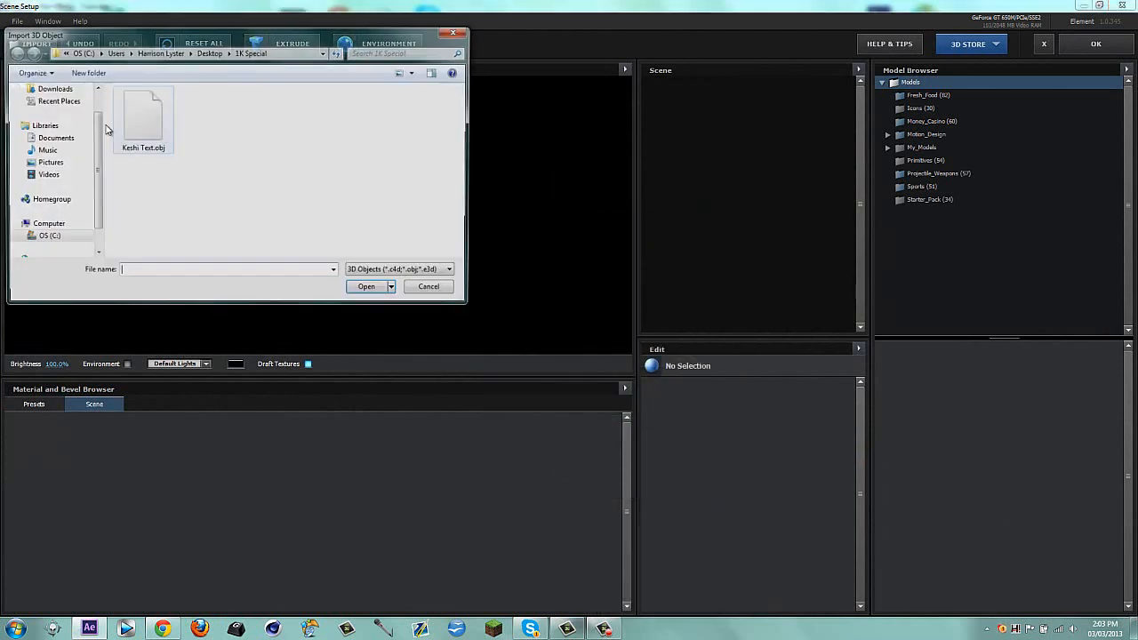
scroll(53, 151, up, 1)
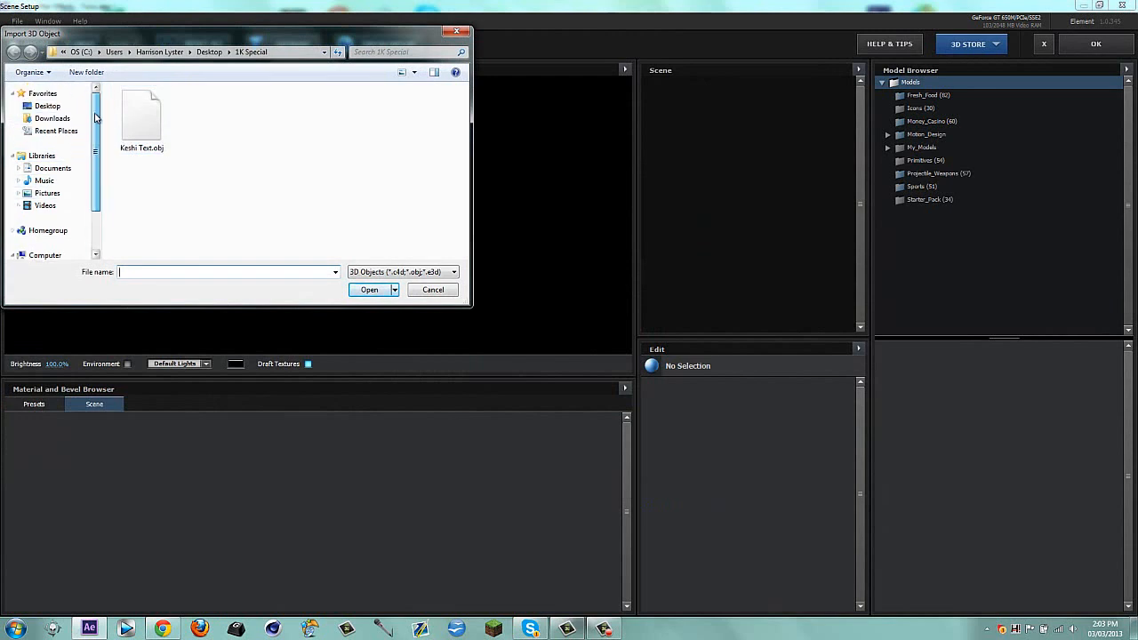
click(47, 107)
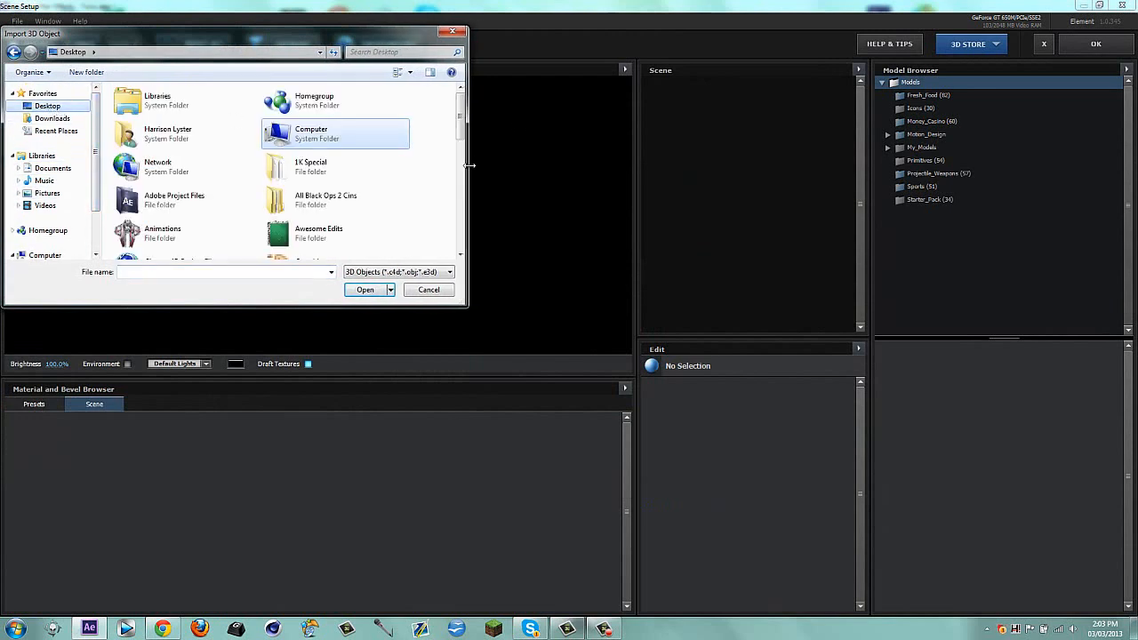
scroll(356, 151, down, 6)
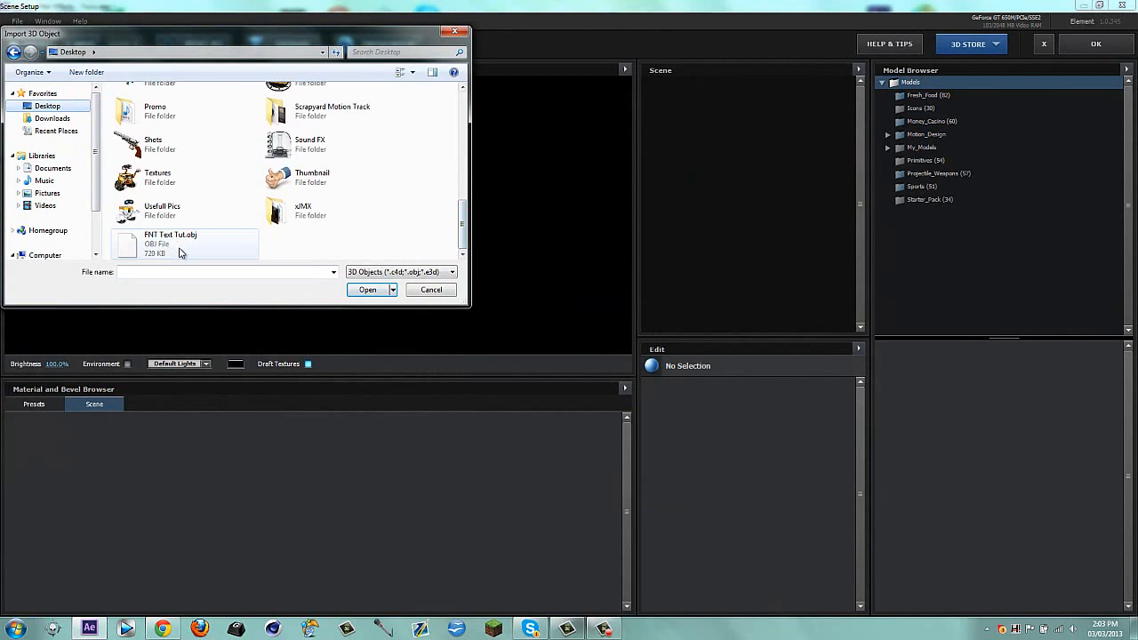
double_click(180, 253)
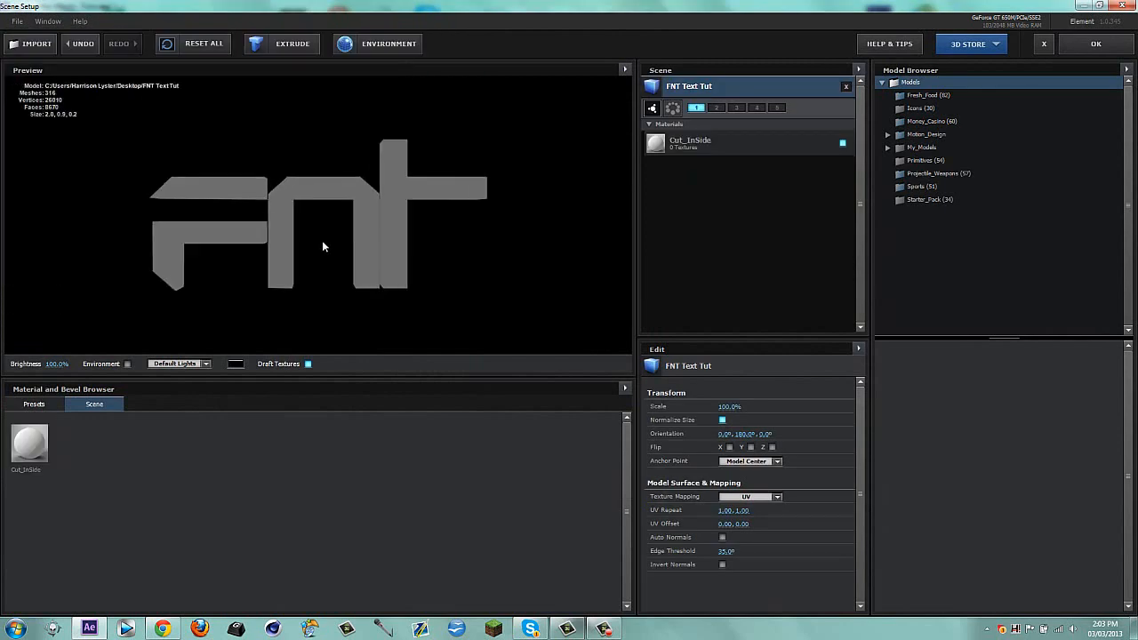
drag(318, 192, 397, 168)
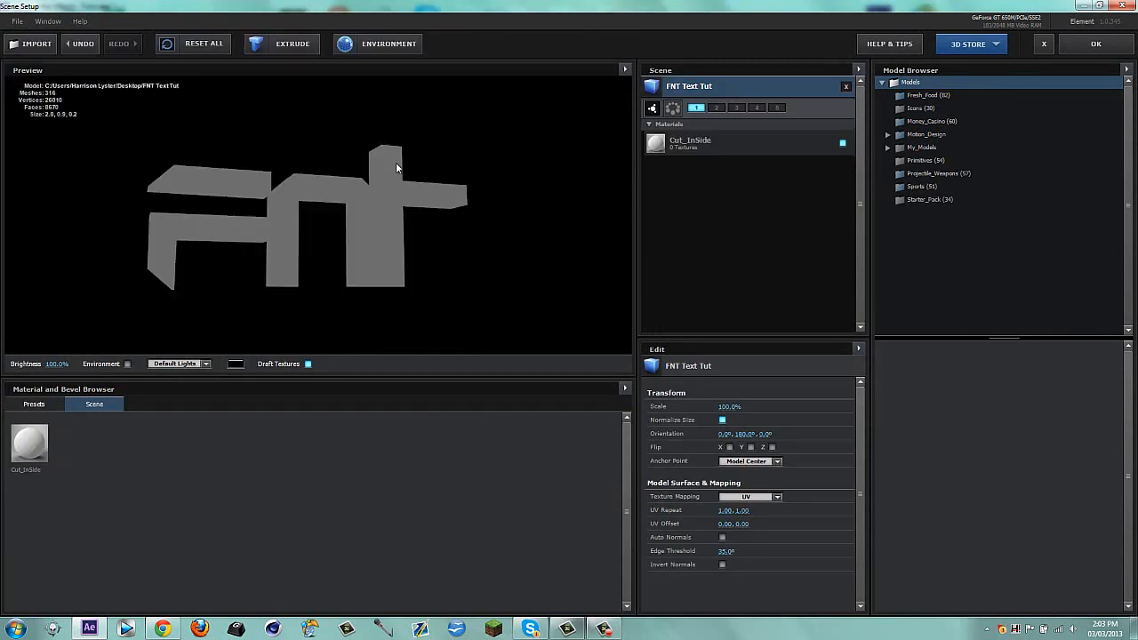
double_click(676, 87)
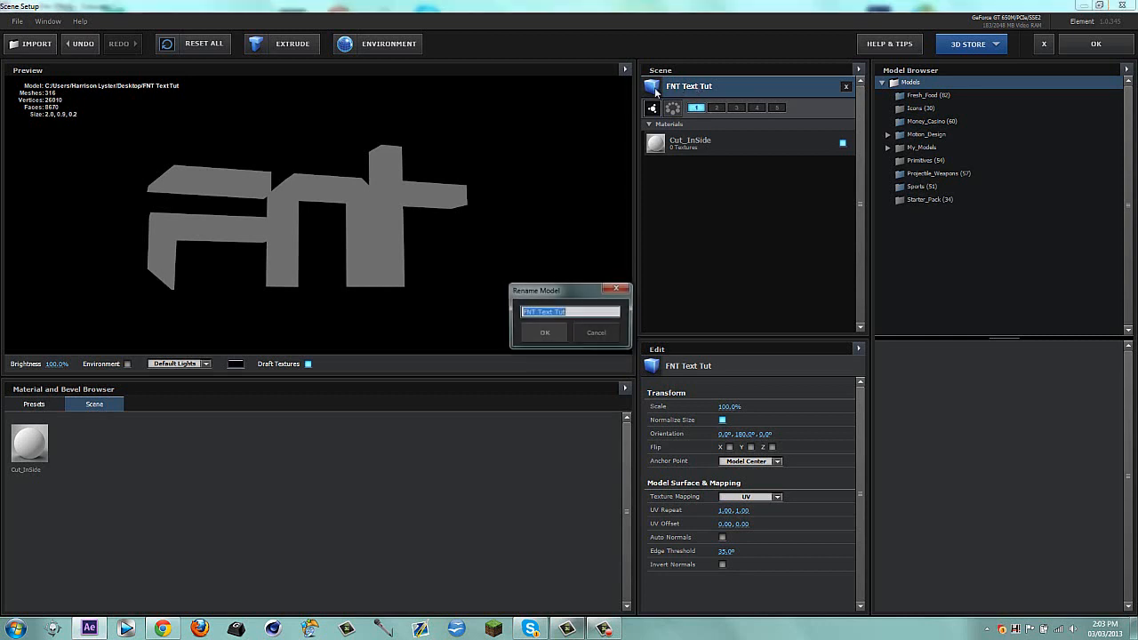
click(585, 334)
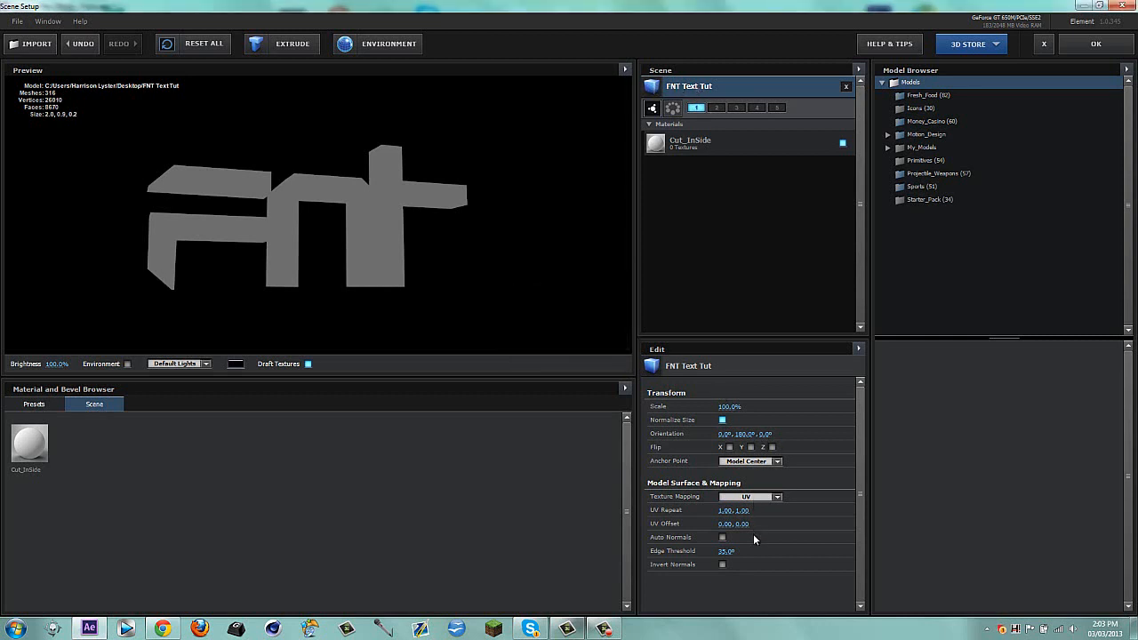
Enable Auto Normals for the FNT Text Tut model and inspect its shading from several angles
click(723, 538)
mouse_move(313, 212)
mouse_down()
mouse_move(337, 227)
mouse_move(266, 222)
mouse_move(282, 232)
mouse_move(293, 224)
mouse_move(224, 183)
mouse_move(384, 216)
mouse_move(263, 216)
mouse_move(264, 245)
mouse_move(260, 220)
mouse_move(443, 255)
mouse_up()
scroll(446, 227, up, 5)
drag(525, 202, 510, 207)
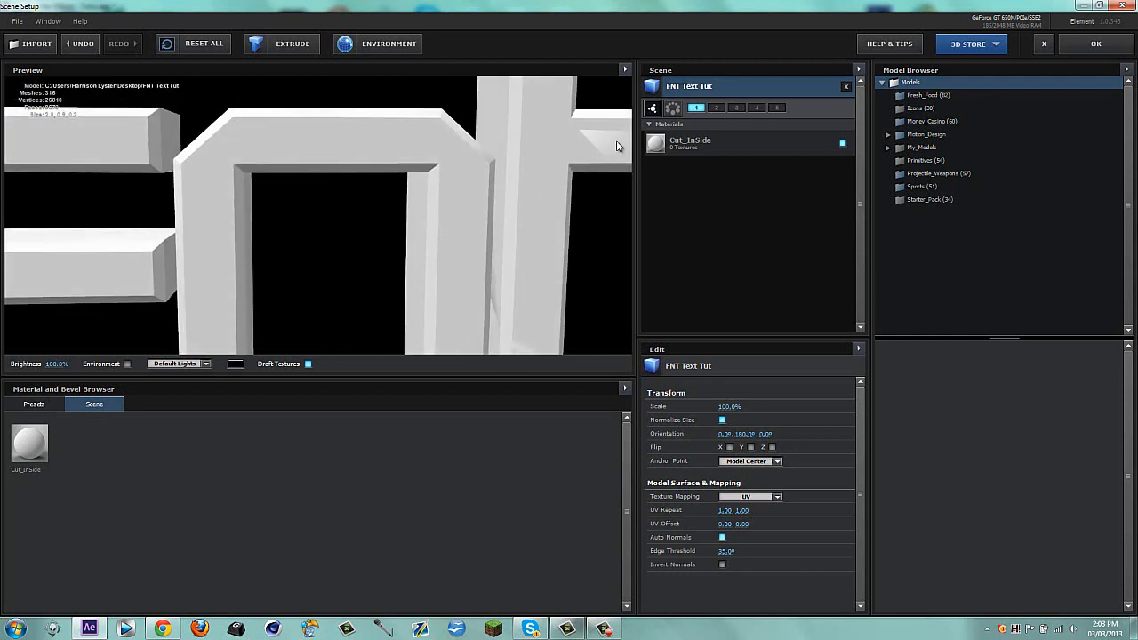
drag(605, 156, 359, 201)
scroll(359, 201, down, 5)
drag(280, 225, 264, 227)
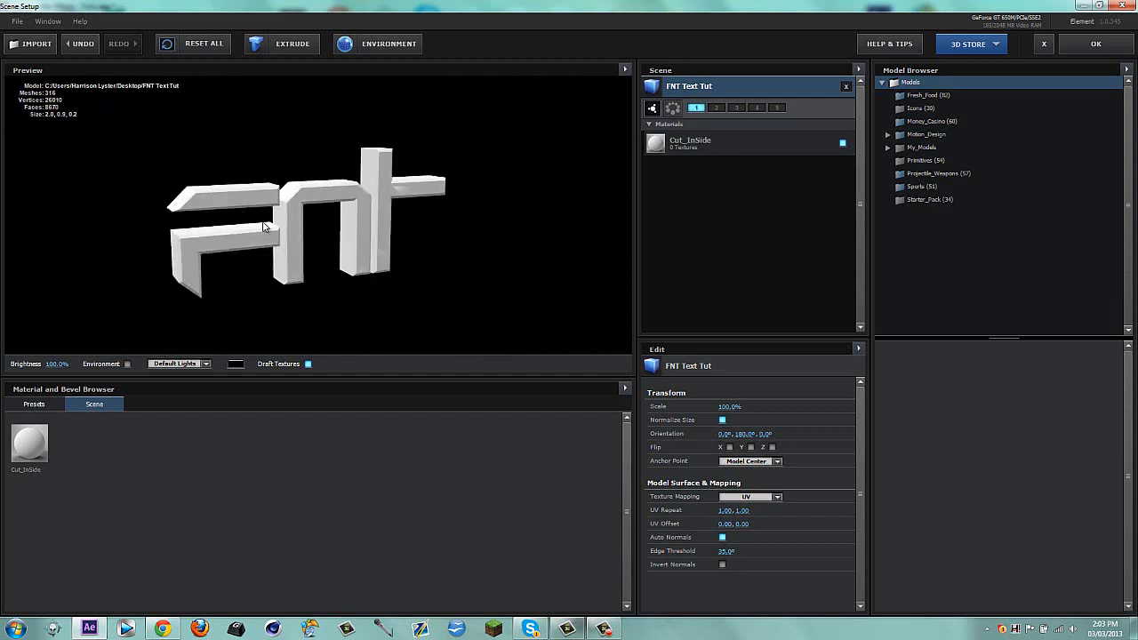
Try the metal_grunge_painted_02 preset on the FNT text, and replace it with the gold_grunge metal preset
click(32, 402)
click(48, 445)
click(69, 471)
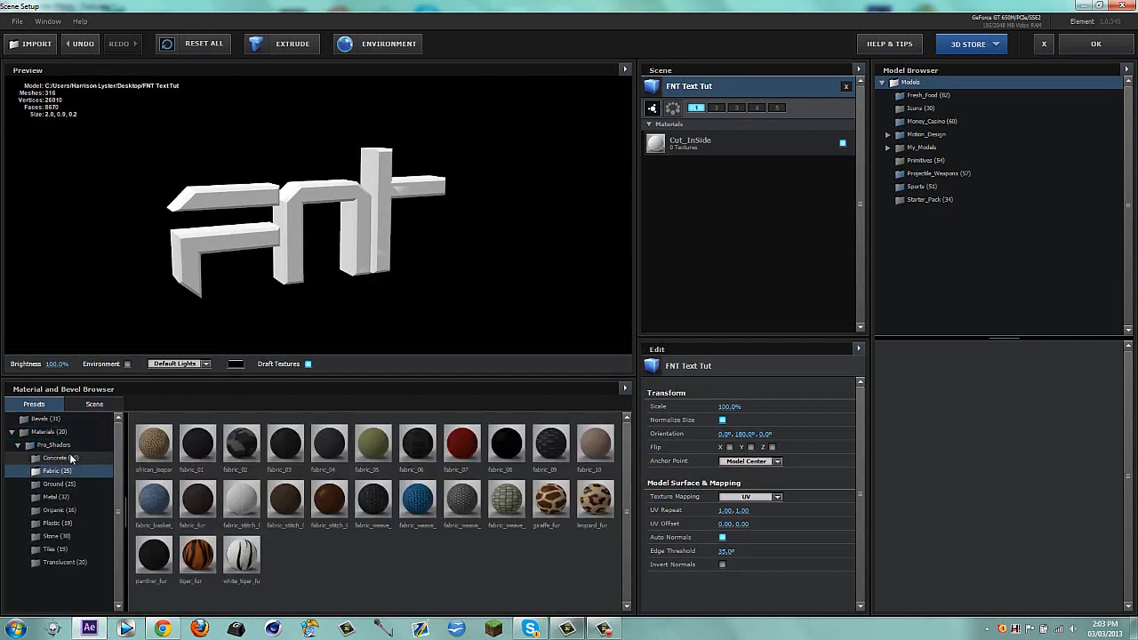
click(70, 457)
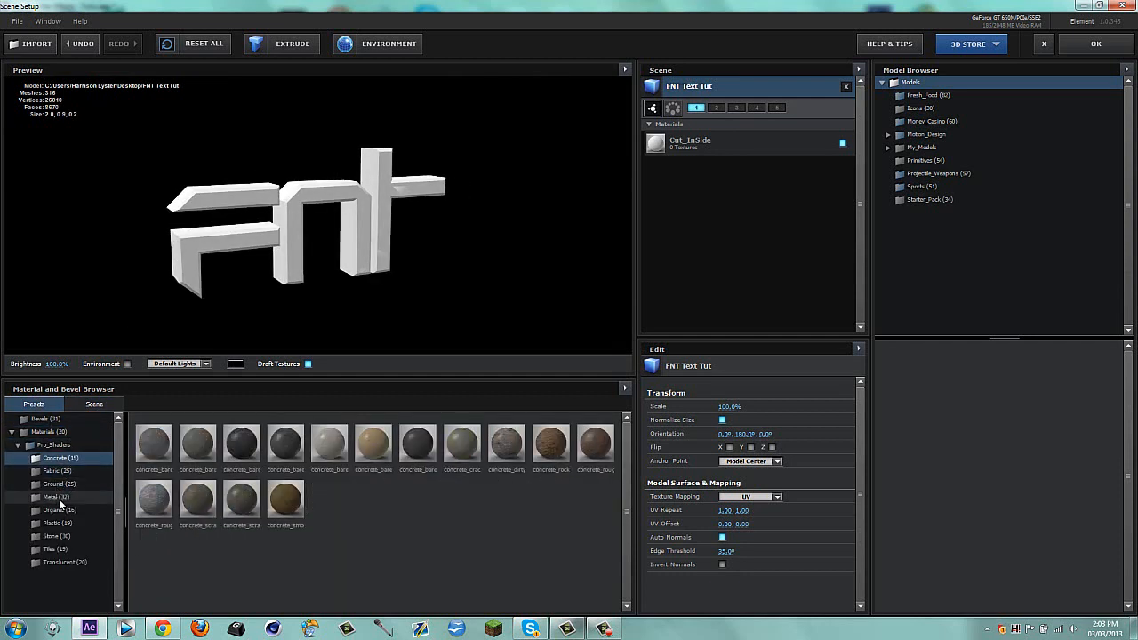
click(56, 497)
drag(294, 502, 418, 345)
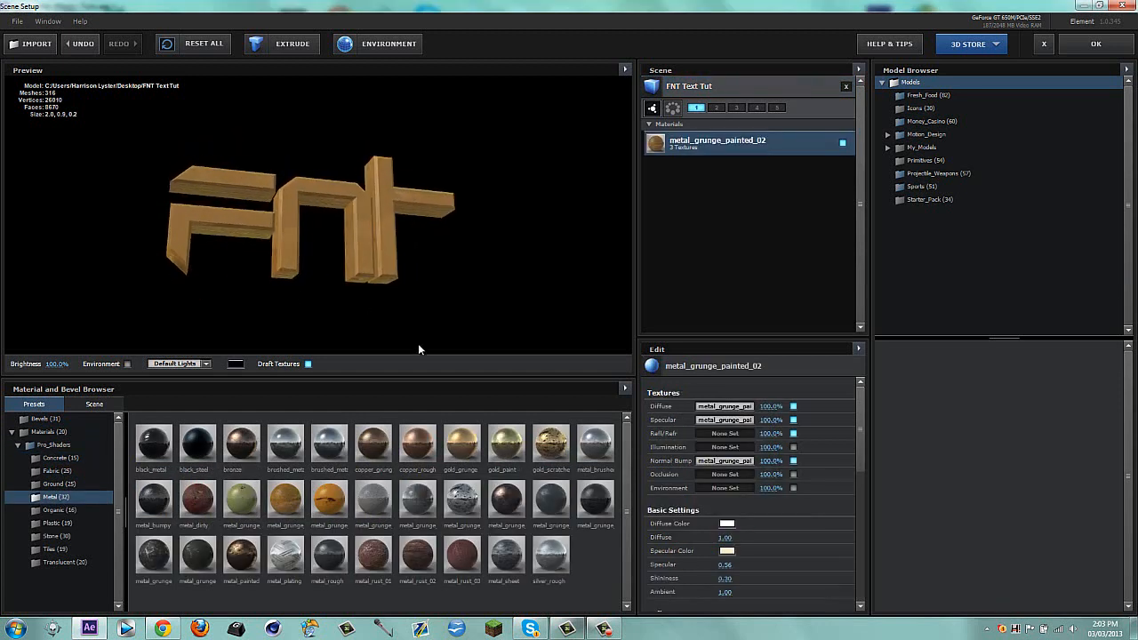
drag(465, 445, 372, 235)
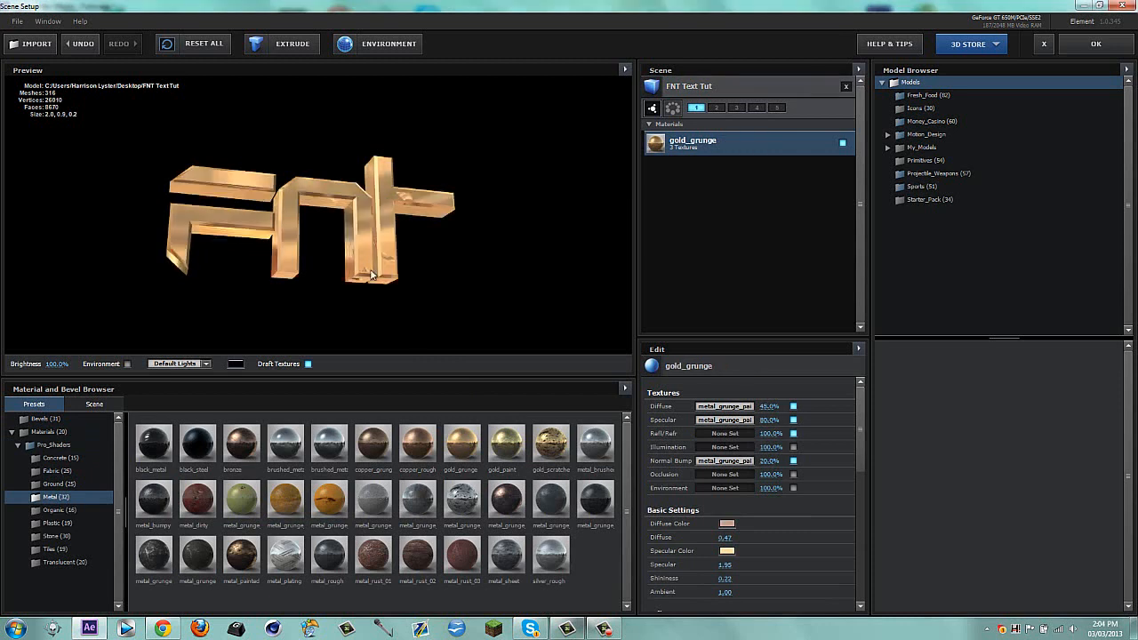
Replace the FNT text's material with the brushed_metal preset and accept the scene setup
drag(349, 282, 311, 216)
drag(285, 446, 280, 253)
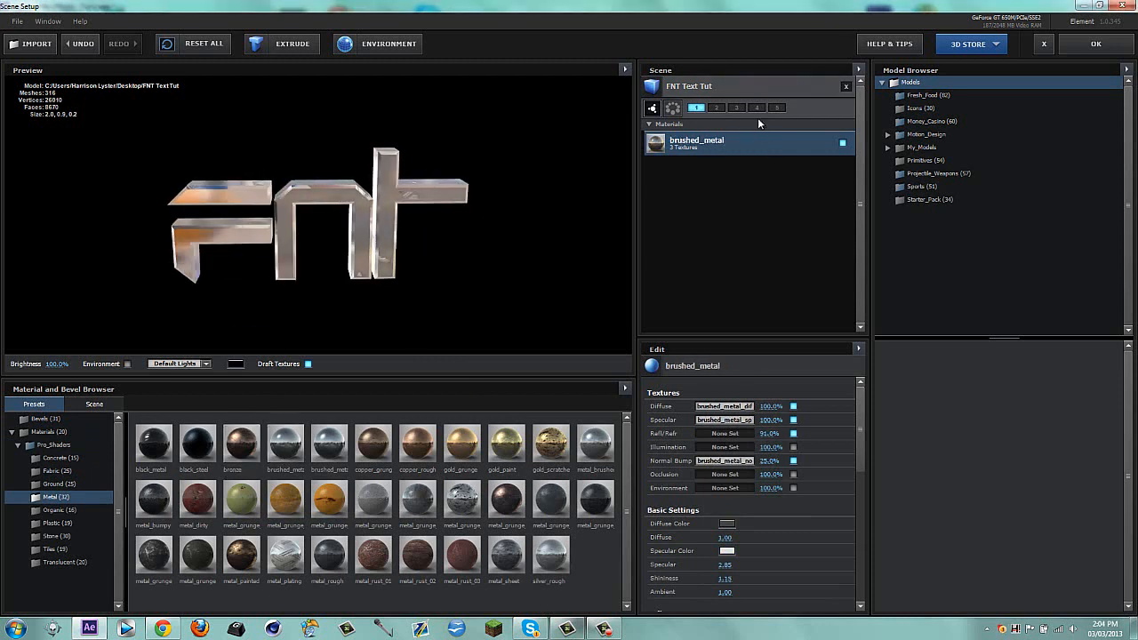
click(1097, 46)
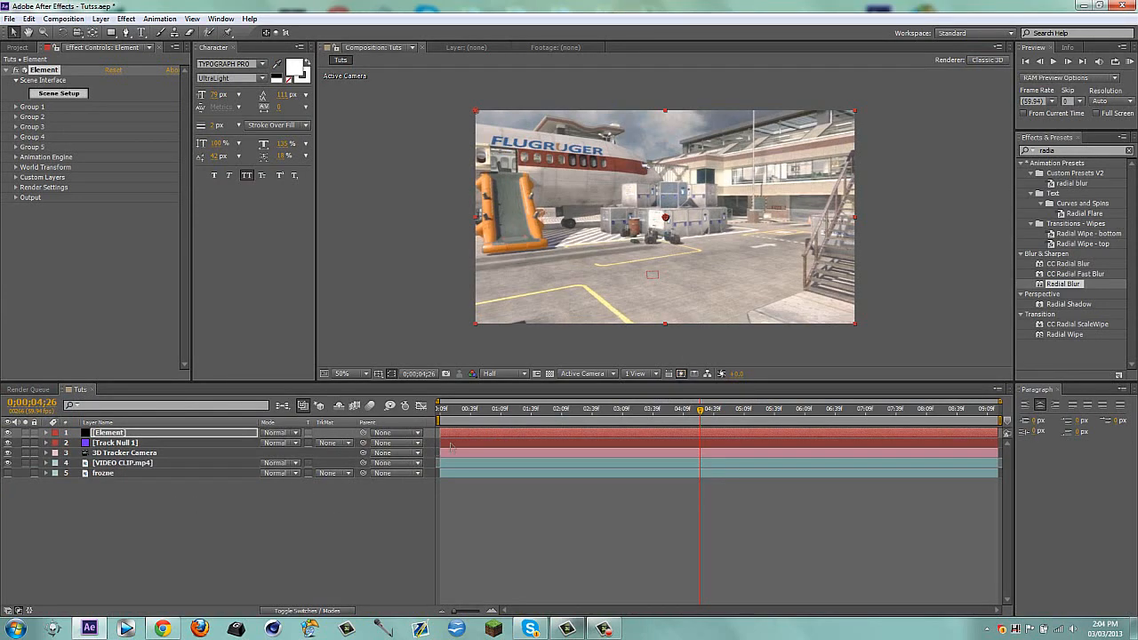
Go to 0;00;03;41, reveal the Position property of Track Null 1, and select the Element layer
drag(465, 417, 656, 414)
click(133, 443)
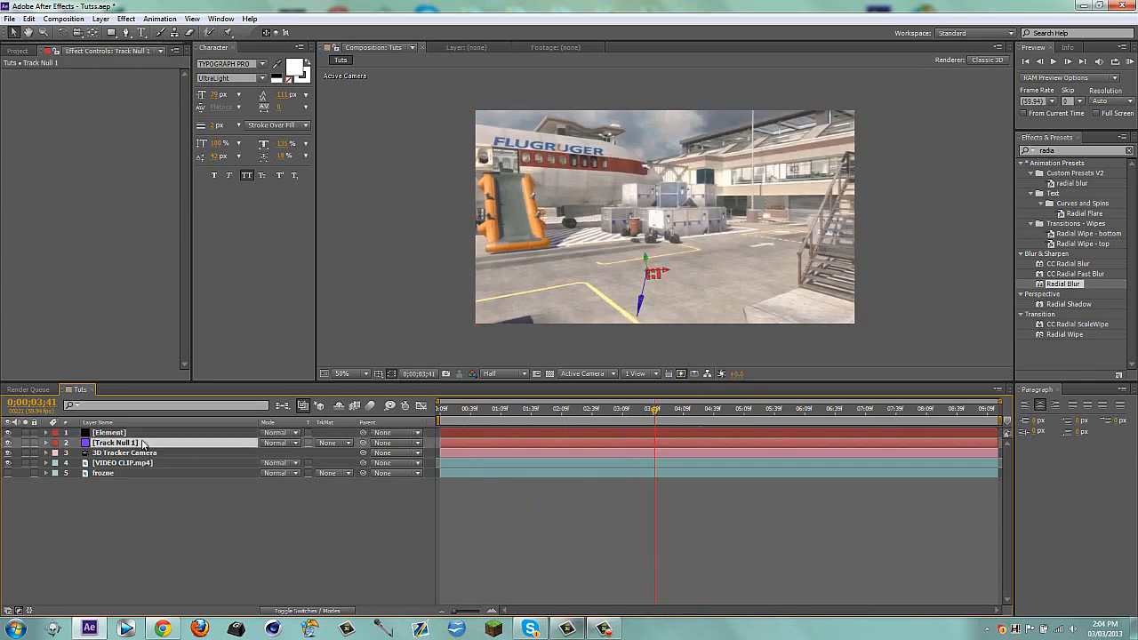
key(p)
click(138, 424)
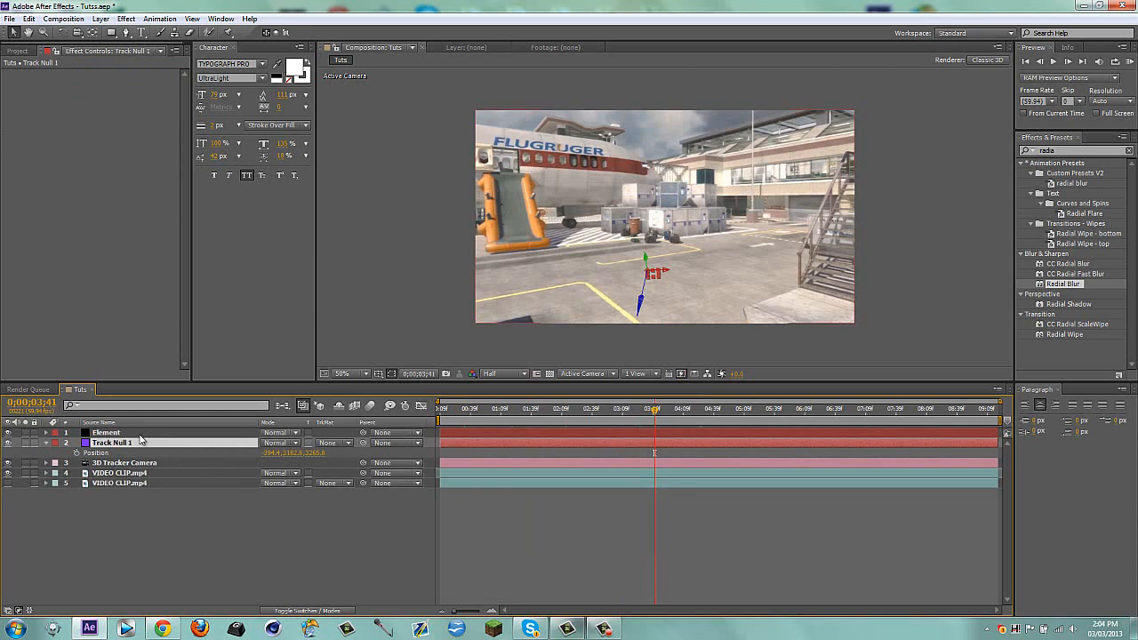
click(100, 423)
click(102, 432)
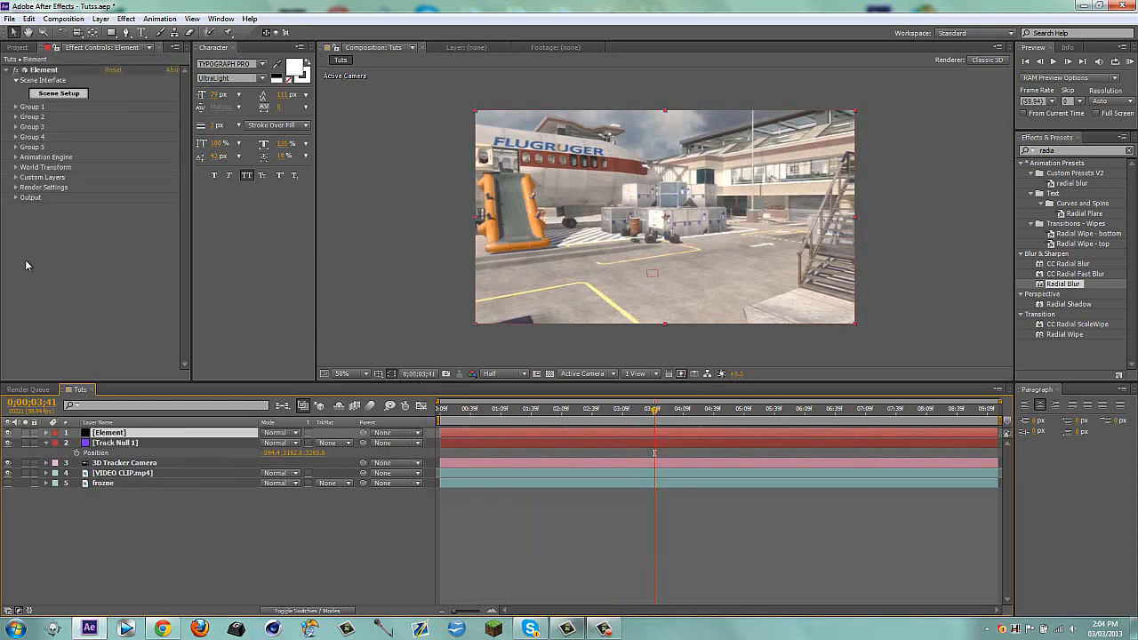
Set the Position Z of Group 1's Particle Replicator to 3300 in the Element effect
click(15, 107)
click(26, 117)
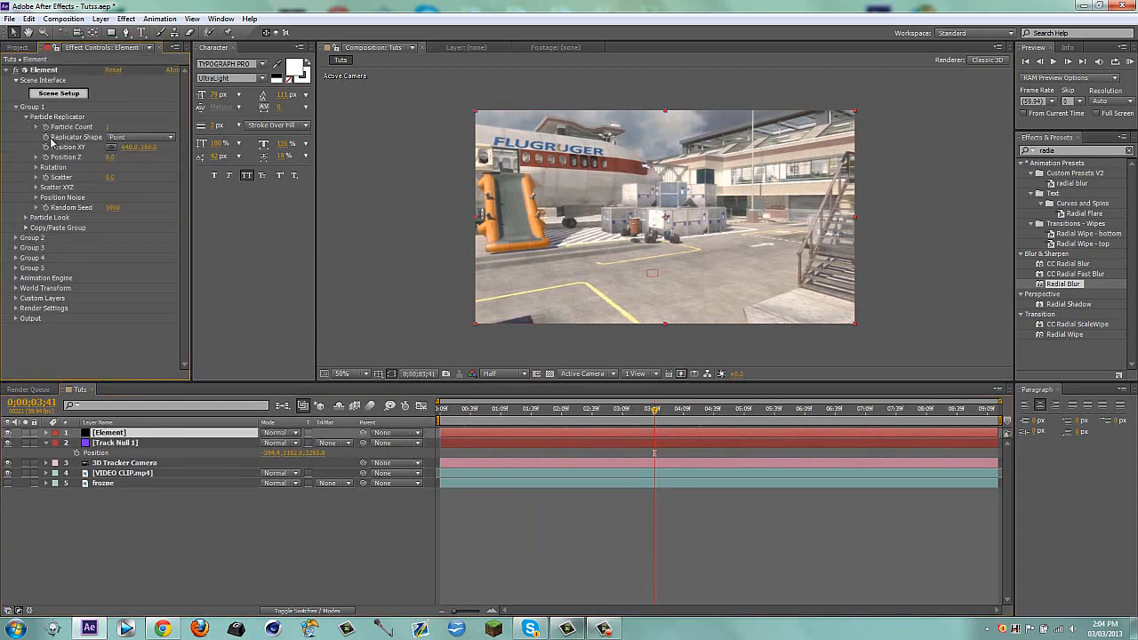
click(114, 158)
key(Return)
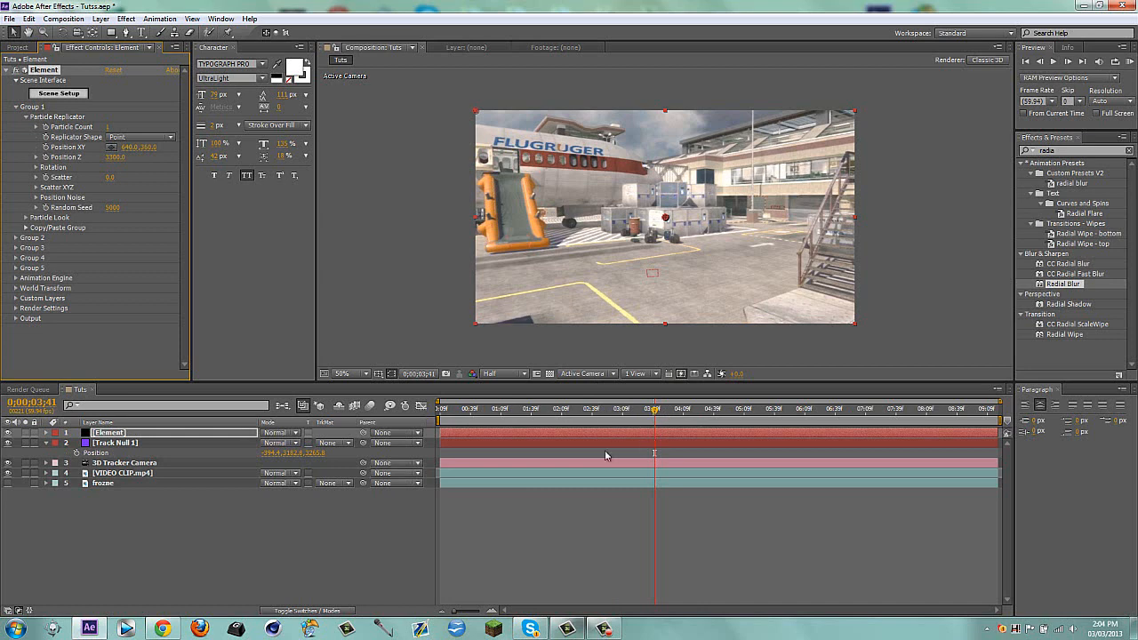
click(444, 522)
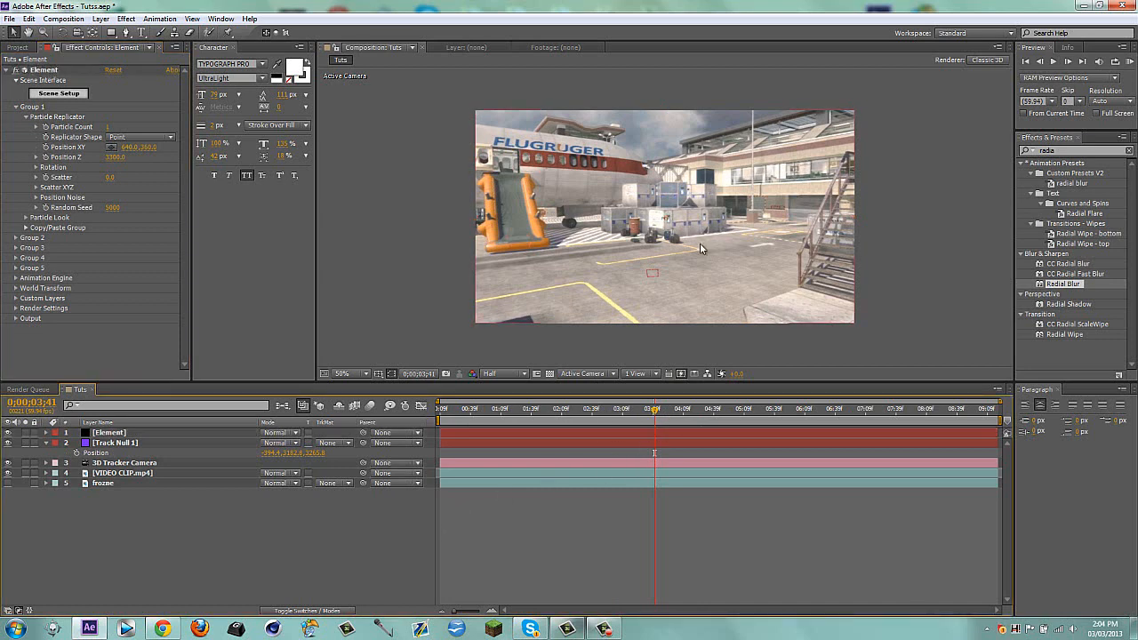
scroll(673, 223, up, 2)
scroll(673, 214, down, 2)
Set Group 1's Position Z to 2500 and its Particle Look size to 60
click(19, 240)
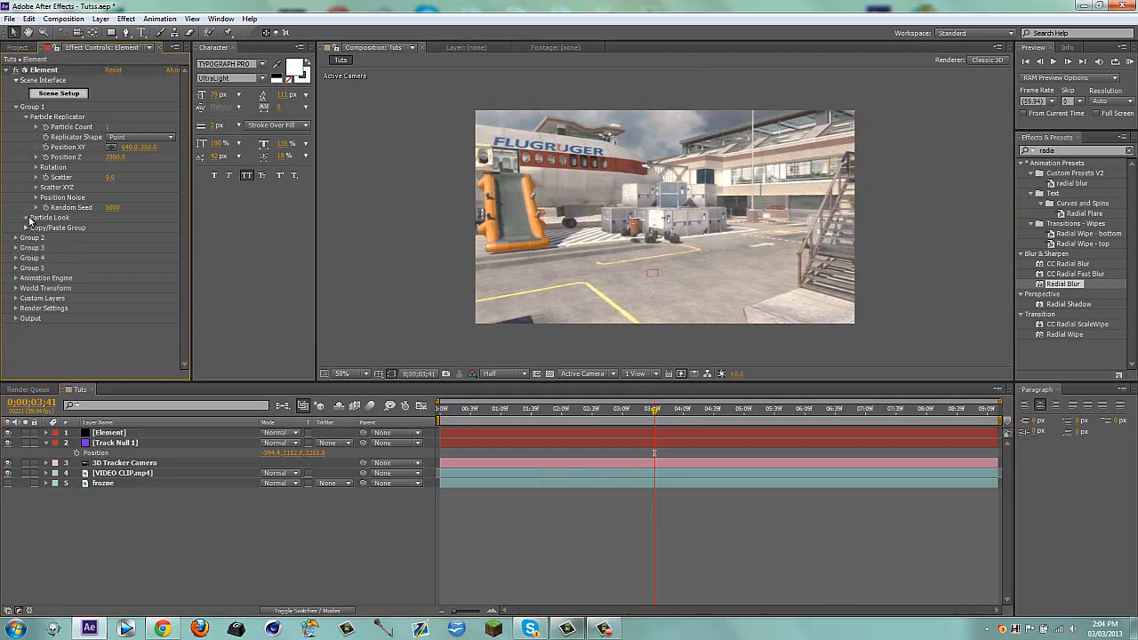
click(26, 218)
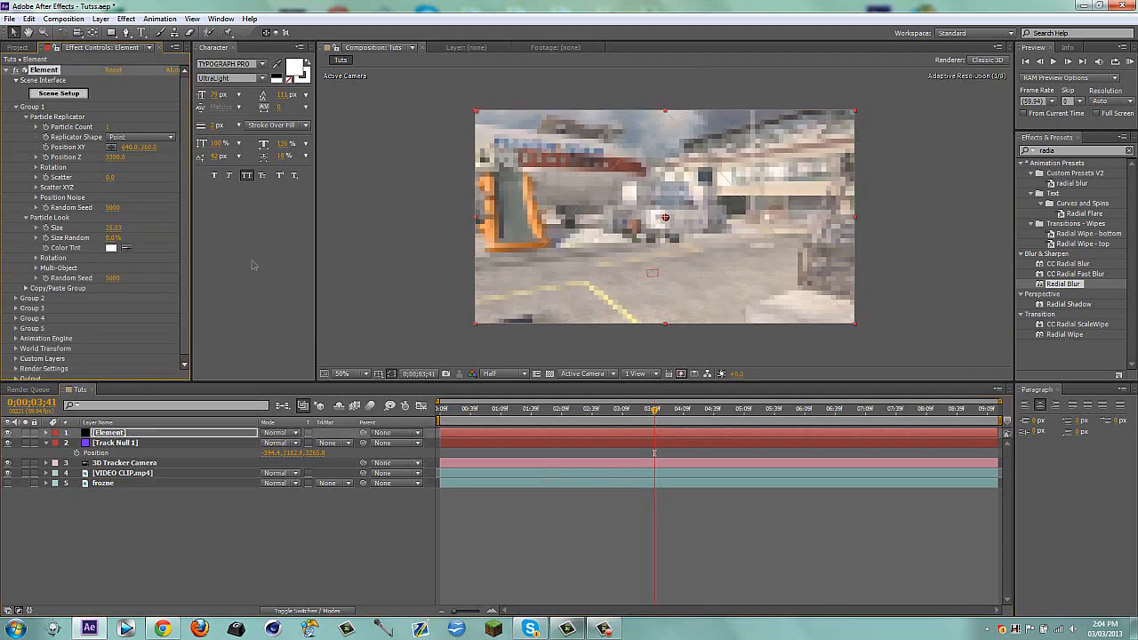
click(116, 158)
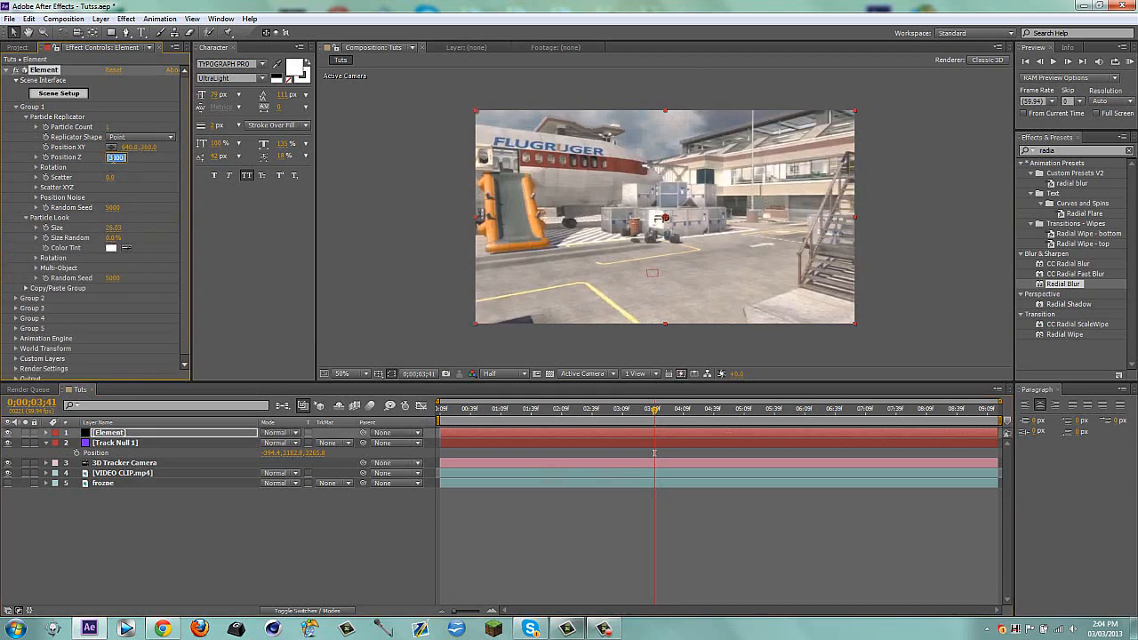
text(2500)
key(Return)
click(113, 228)
text(60)
key(Return)
Preview the shot, bring the text closer with a Position Z of about 1318, and go to 0;00;04;20
click(295, 546)
key(space)
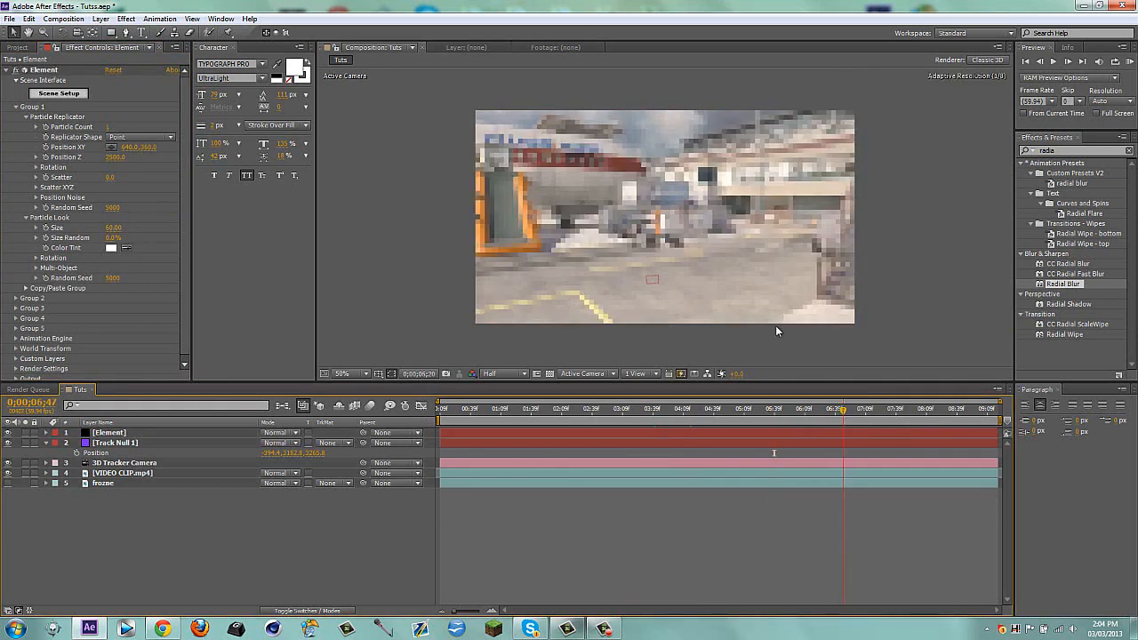
drag(125, 155, 68, 170)
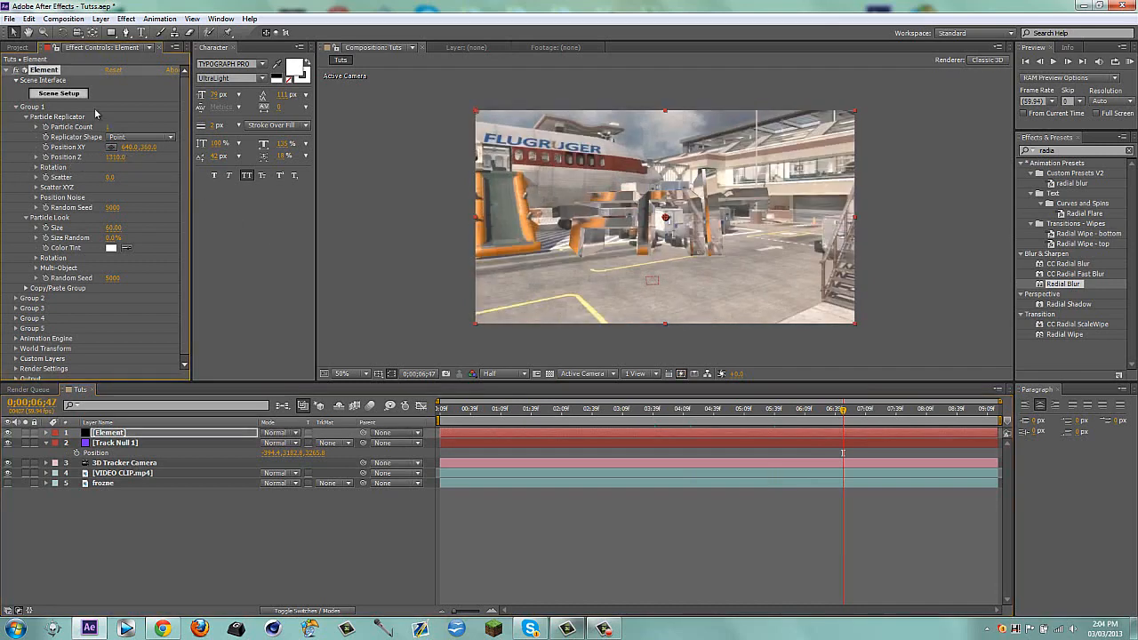
click(695, 415)
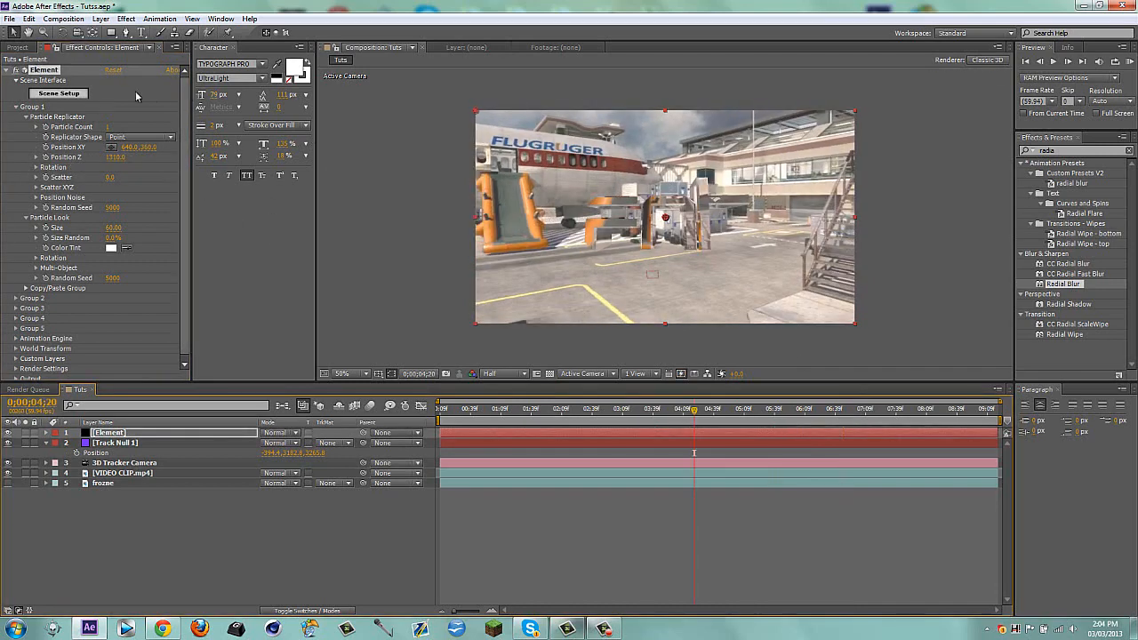
Reopen Scene Setup, try the metal_rust_02 preset on the FNT text, and browse the other material categories
click(53, 93)
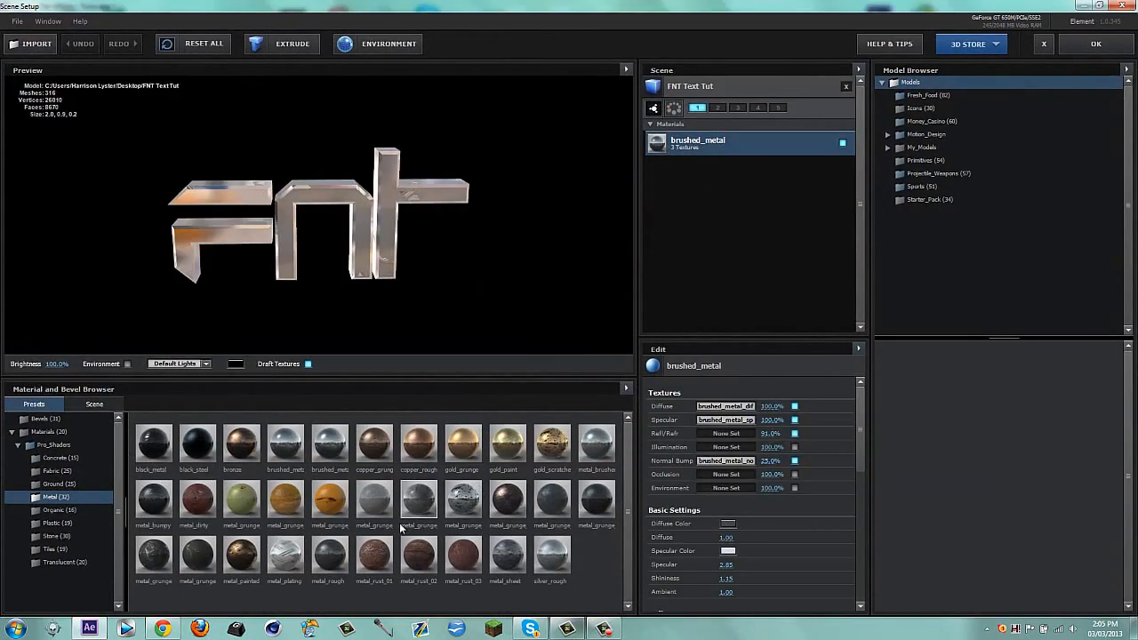
drag(414, 553, 448, 273)
click(55, 483)
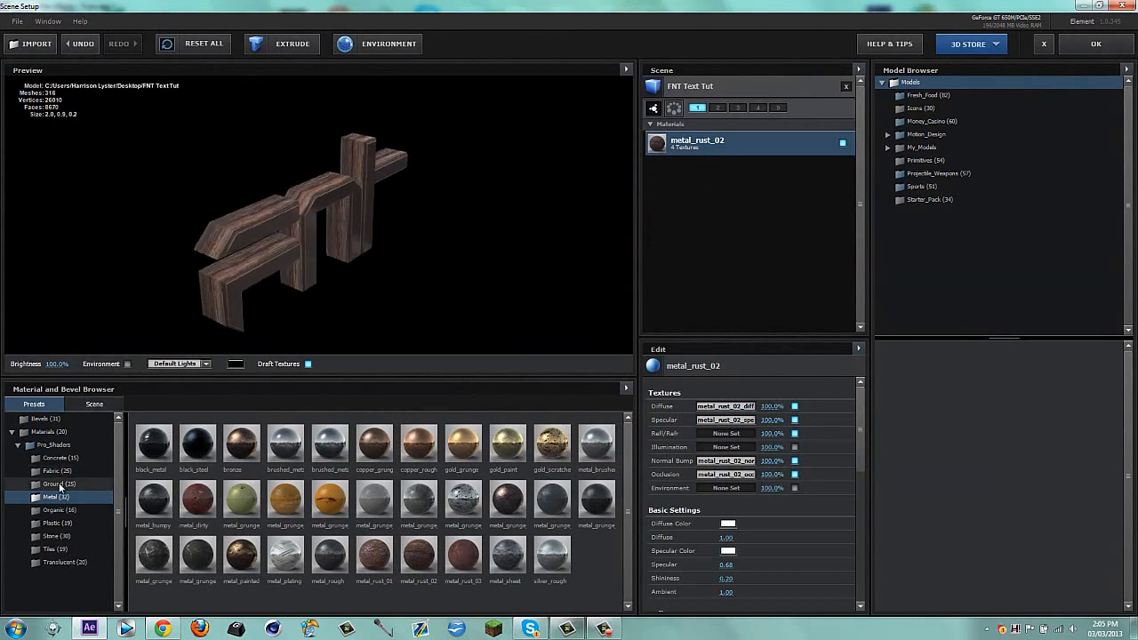
click(62, 538)
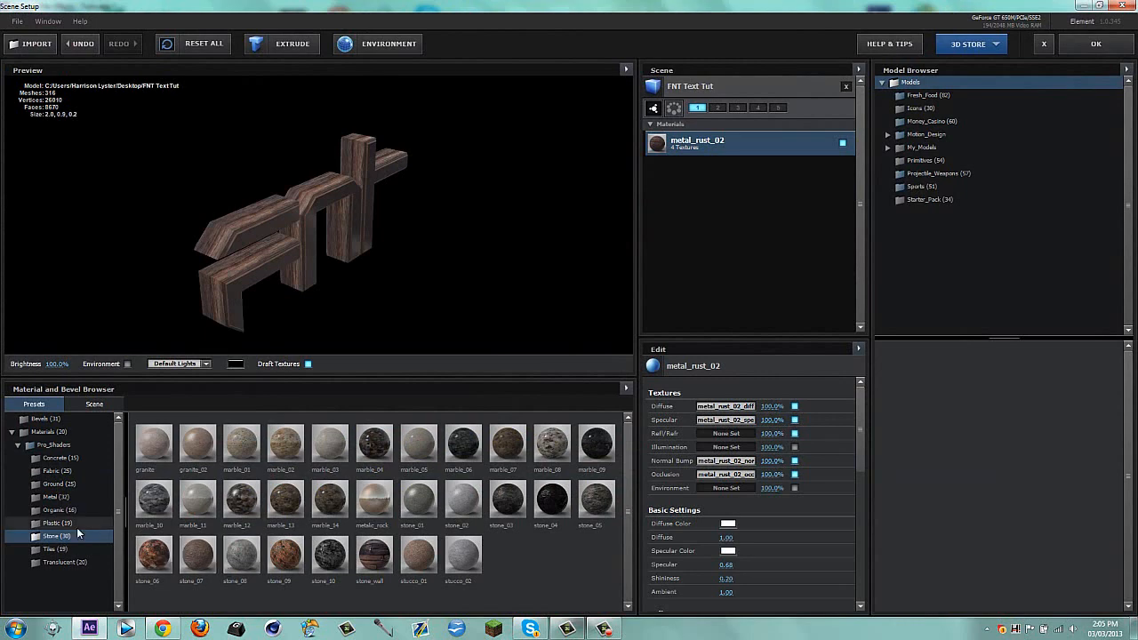
click(56, 550)
click(49, 560)
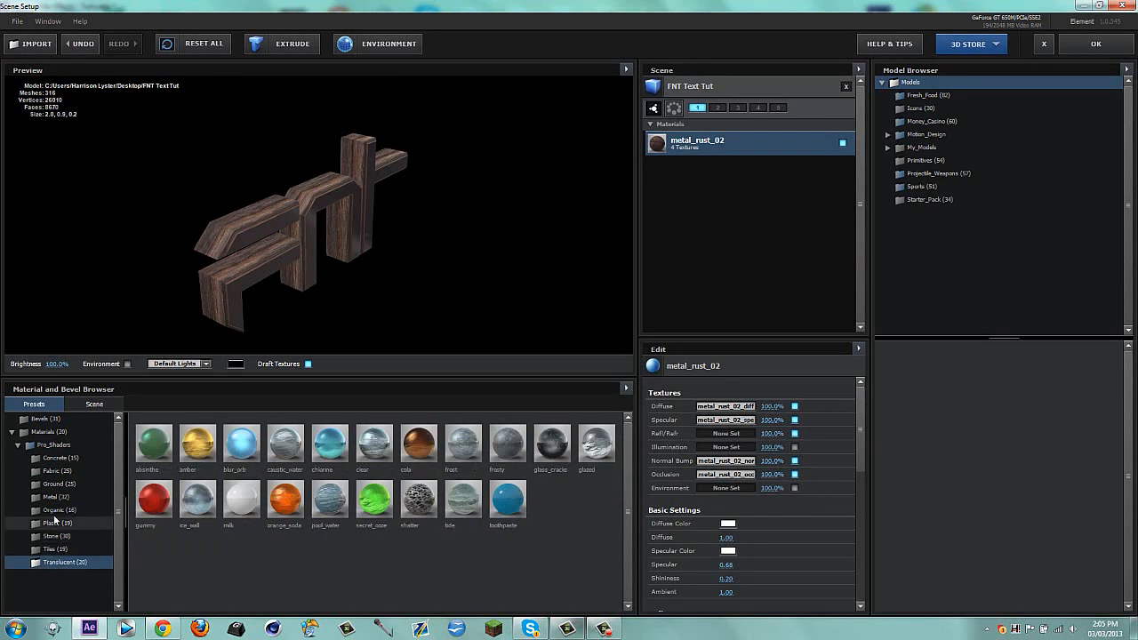
click(64, 483)
click(59, 471)
click(63, 458)
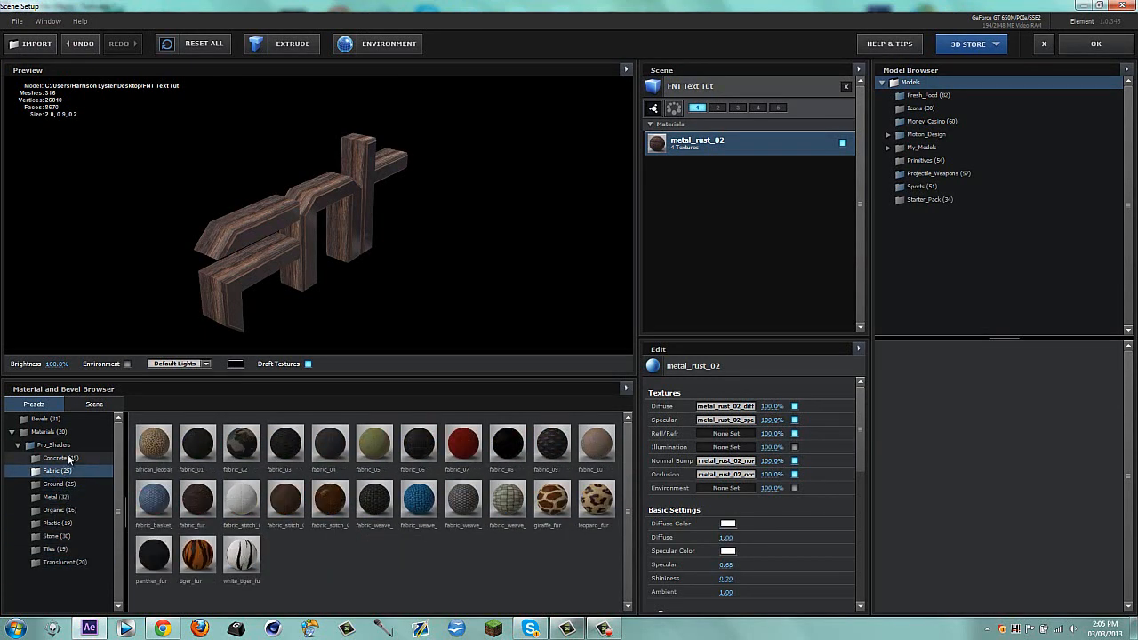
Try the Default_blurred environment texture, and set the scene's environment to Default instead
click(347, 55)
click(614, 261)
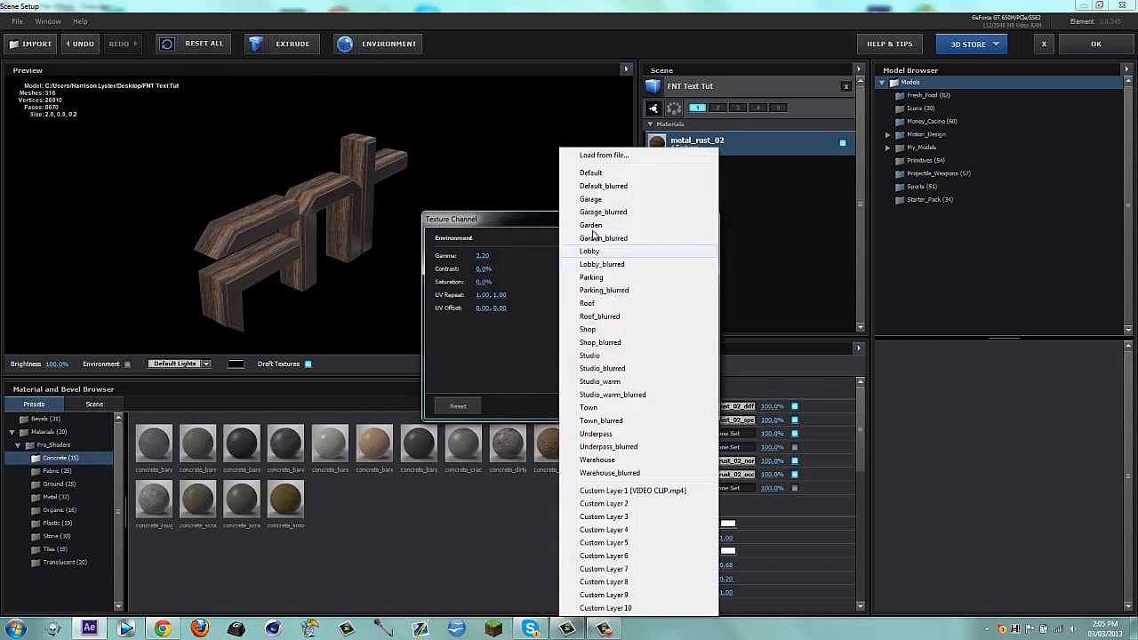
click(591, 186)
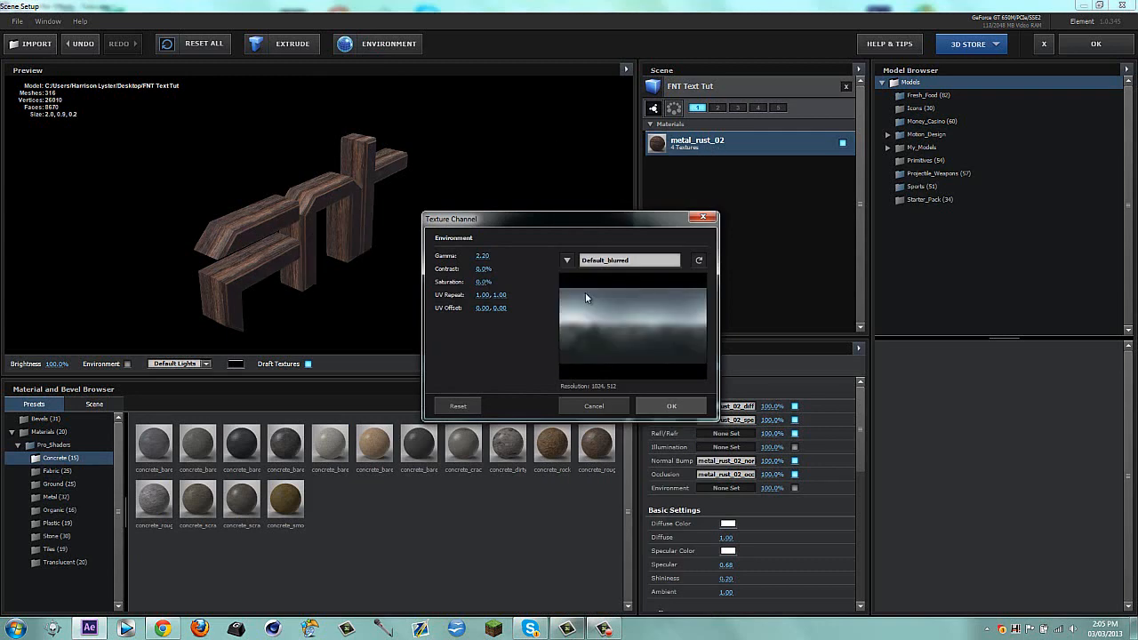
click(566, 259)
click(587, 175)
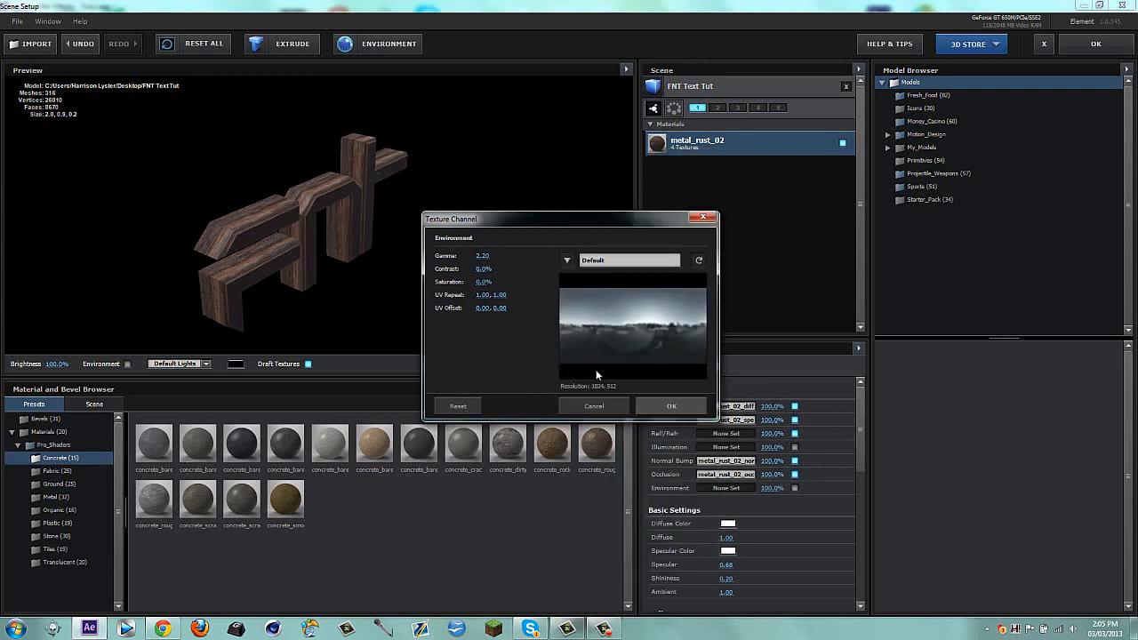
click(669, 404)
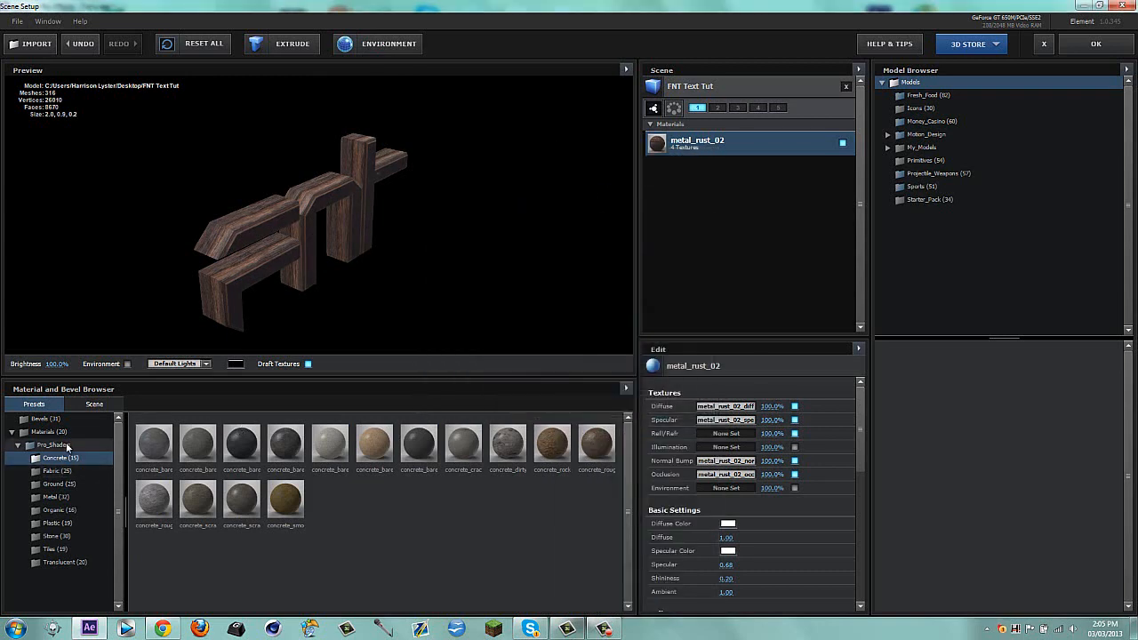
Apply a shiny metal_grunge preset from the Metal category to the FNT text and accept the scene setup
click(58, 496)
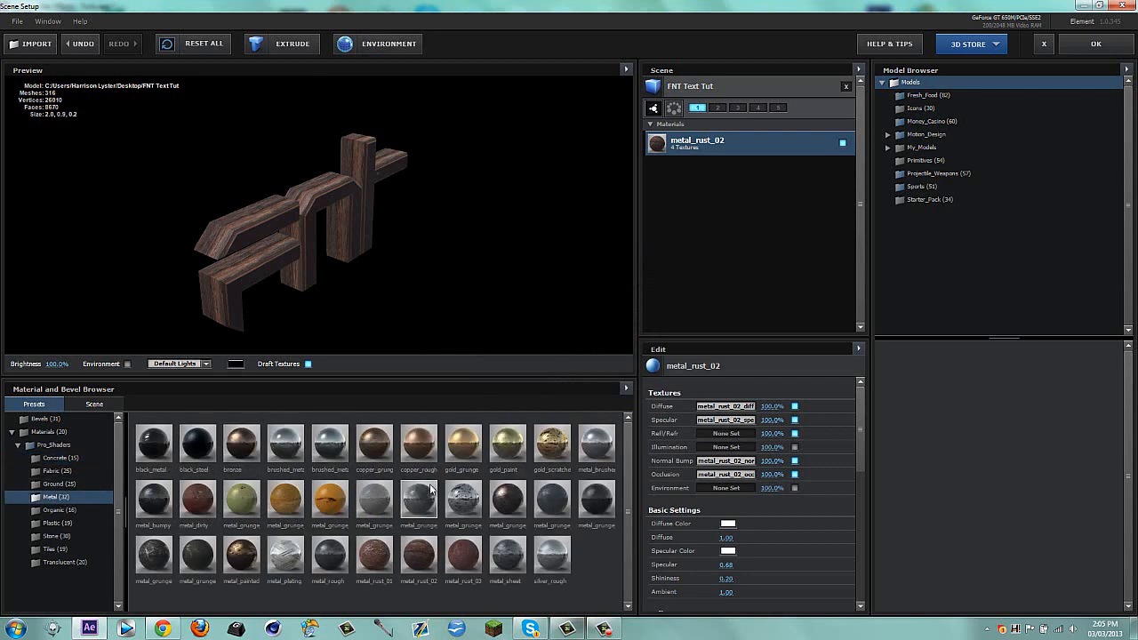
drag(482, 509, 300, 178)
click(1096, 43)
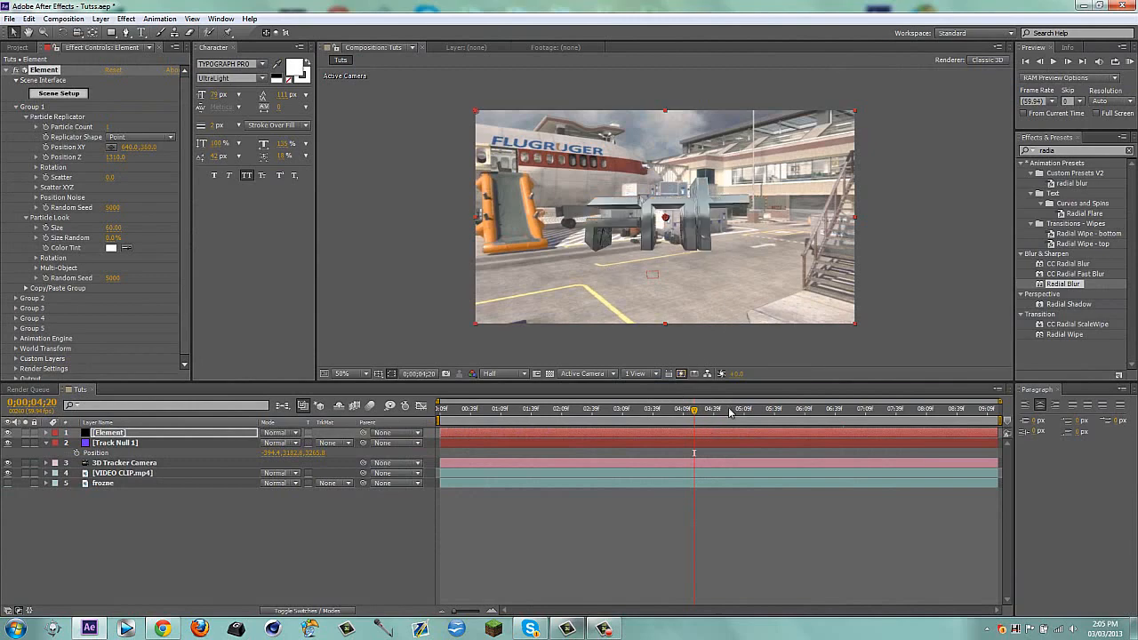
Scrub and play the composition to check how the metal text sits in the tracked footage
drag(697, 410, 721, 412)
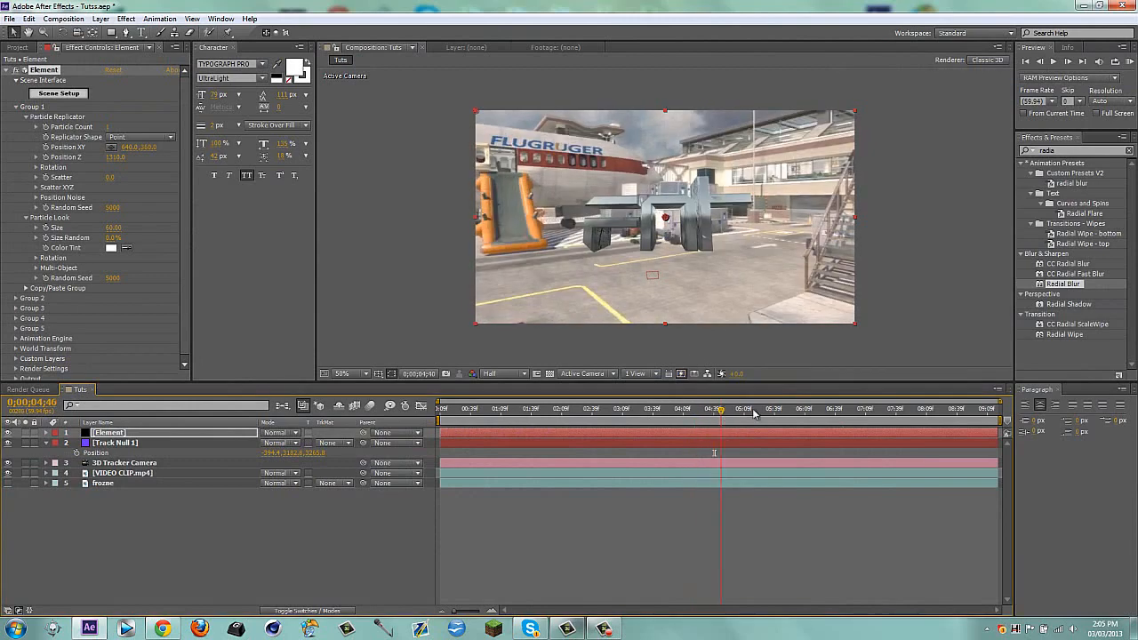
click(570, 409)
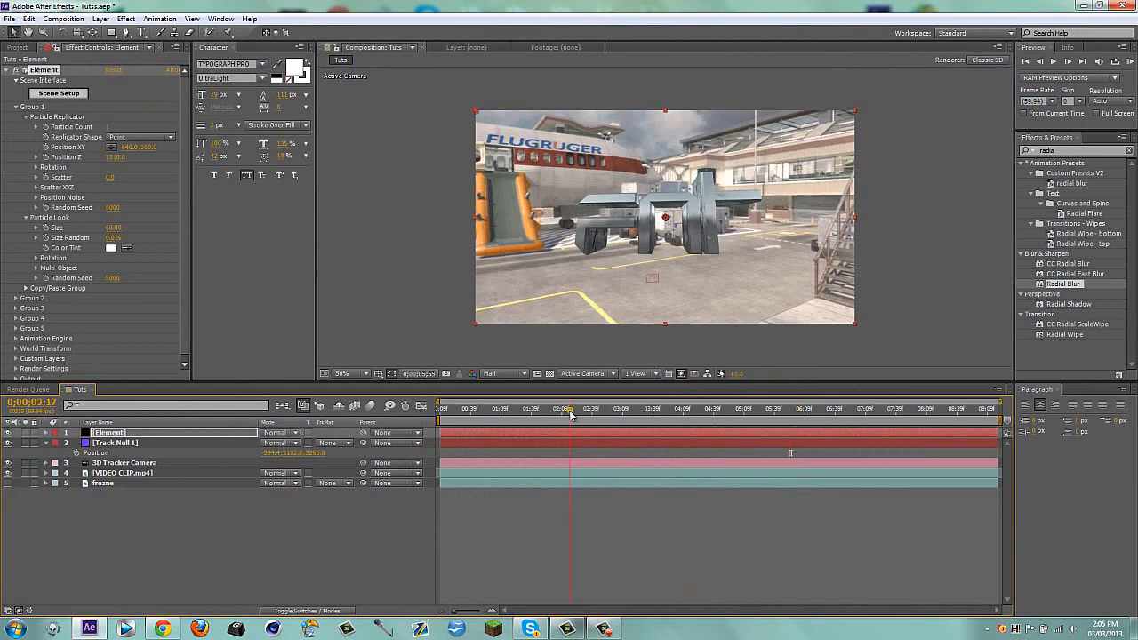
drag(570, 414, 567, 413)
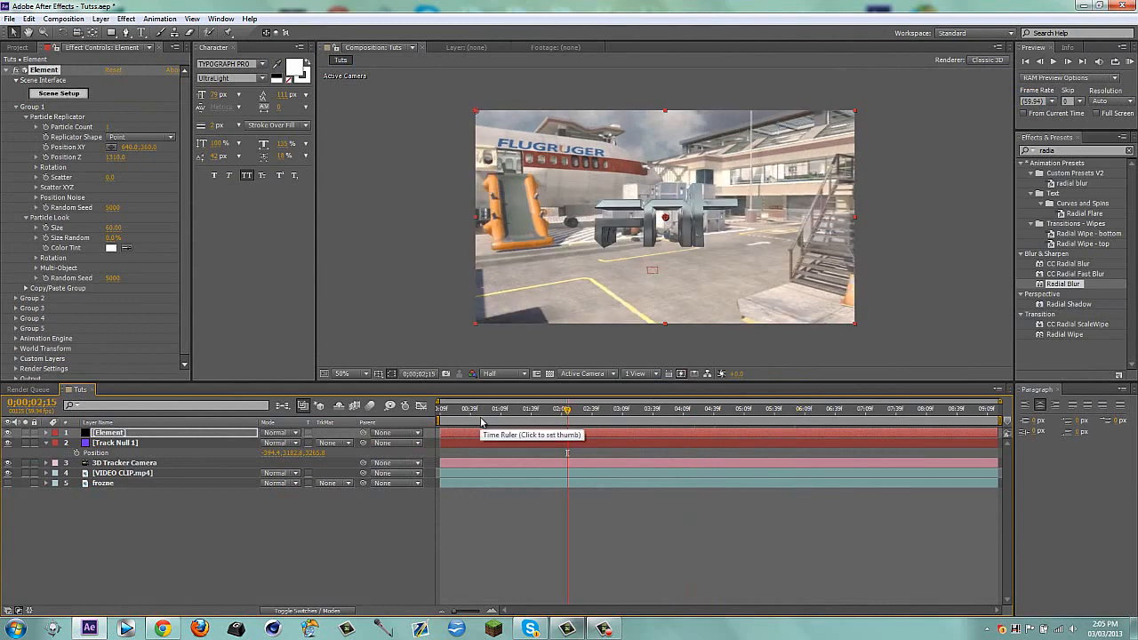
key(space)
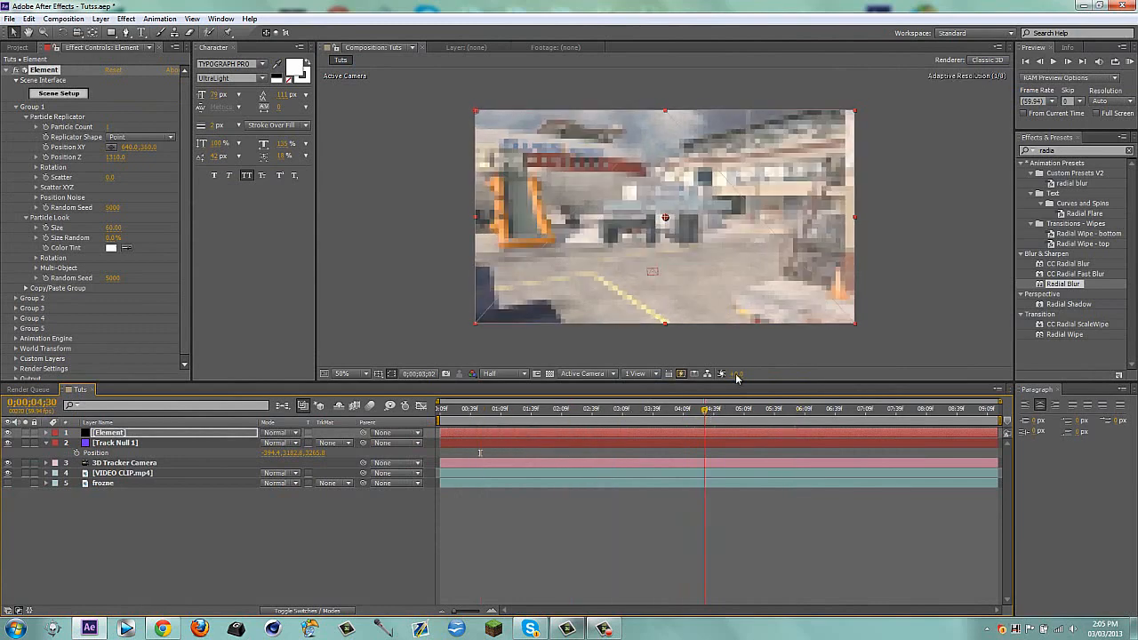
Adjust Group 1's Position XY to about 660, 378, set its X rotation to 5°, and turn it slightly negative on Y
drag(149, 148, 311, 166)
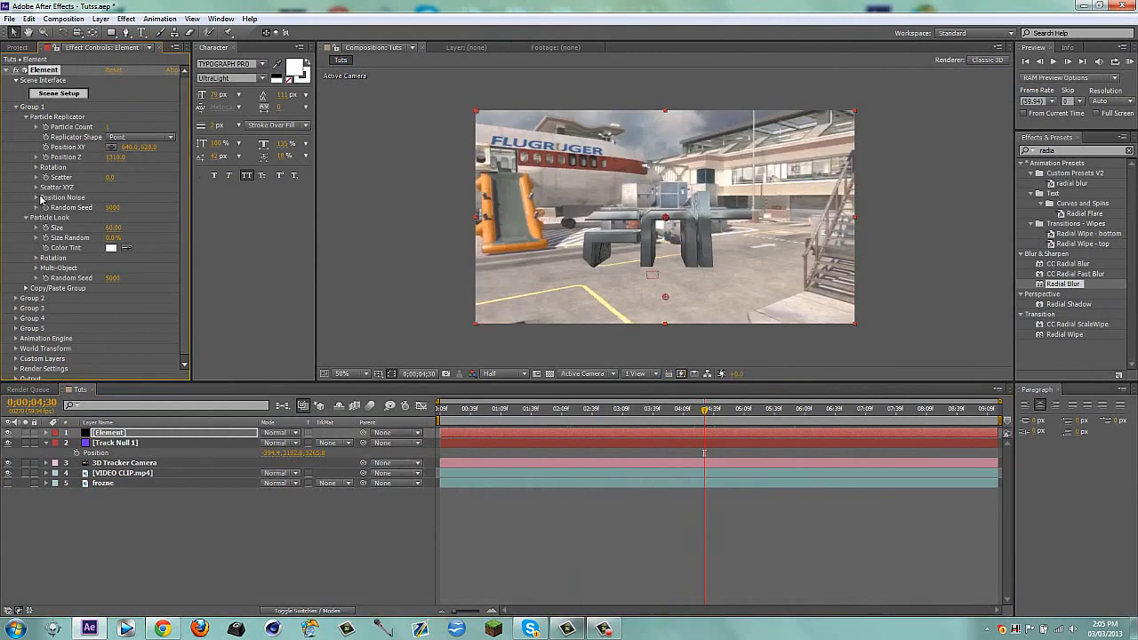
click(36, 168)
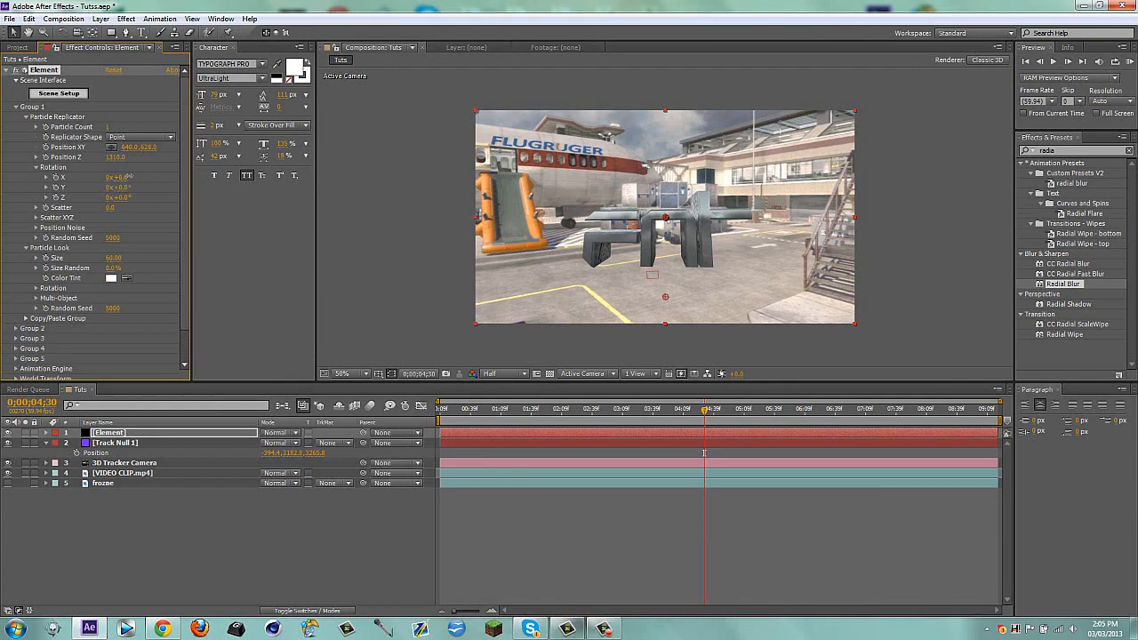
drag(130, 177, 140, 176)
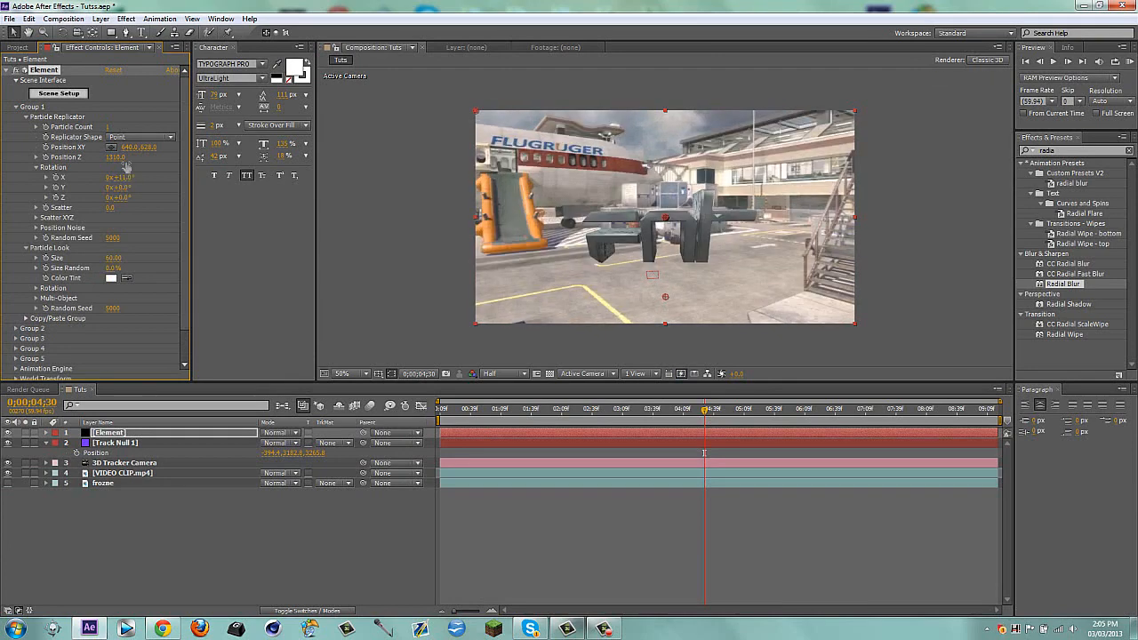
drag(122, 146, 86, 149)
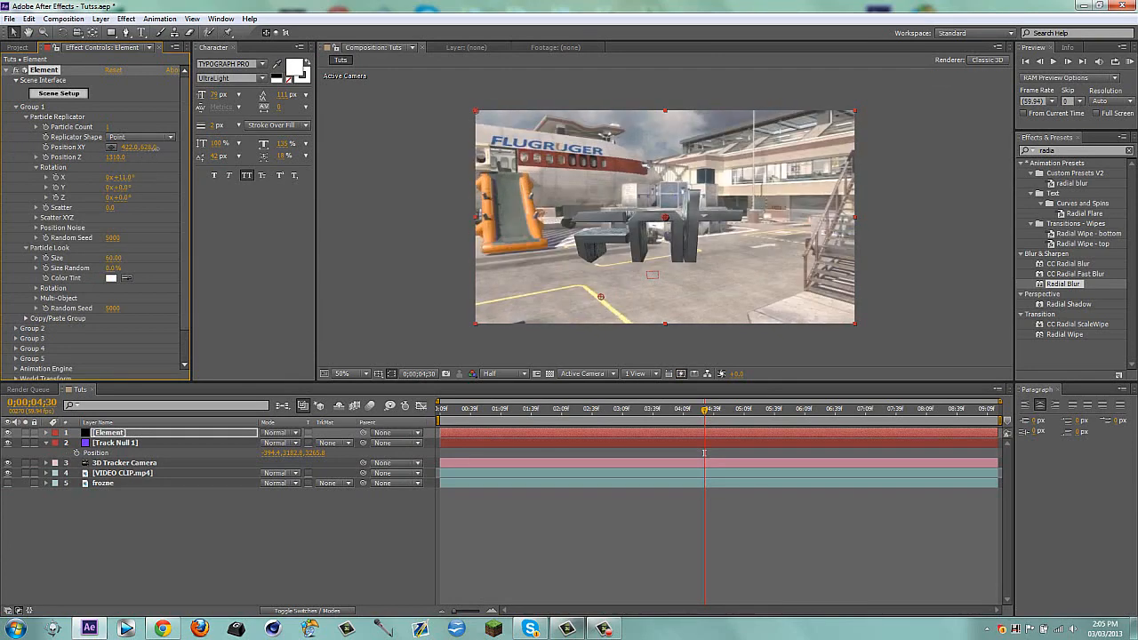
mouse_move(158, 147)
mouse_down()
mouse_move(142, 153)
mouse_move(386, 178)
mouse_up()
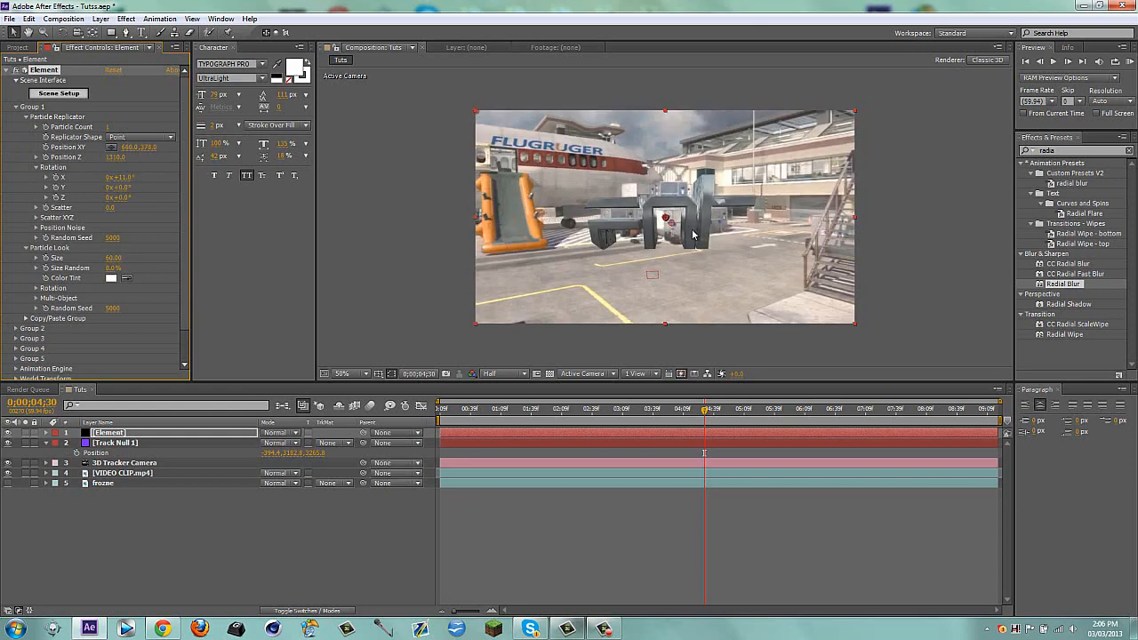
mouse_move(124, 178)
mouse_down()
mouse_move(120, 193)
mouse_move(107, 187)
mouse_move(138, 185)
mouse_up()
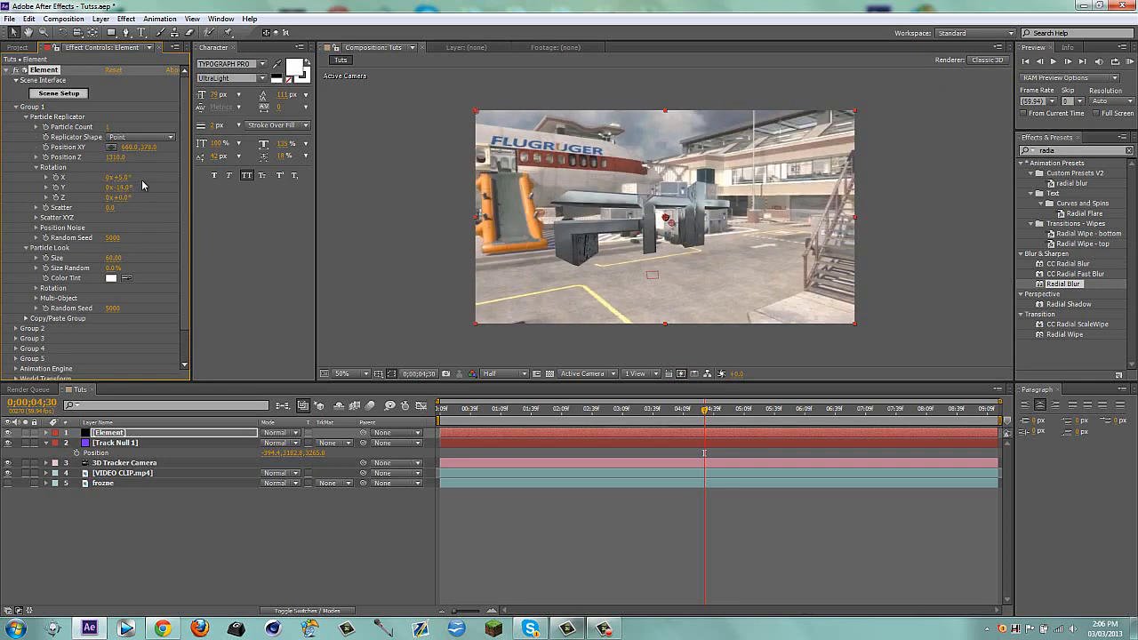
Move the current time to 0;00;04;09 and collapse the Element effect's Group 1 settings
drag(591, 411, 683, 412)
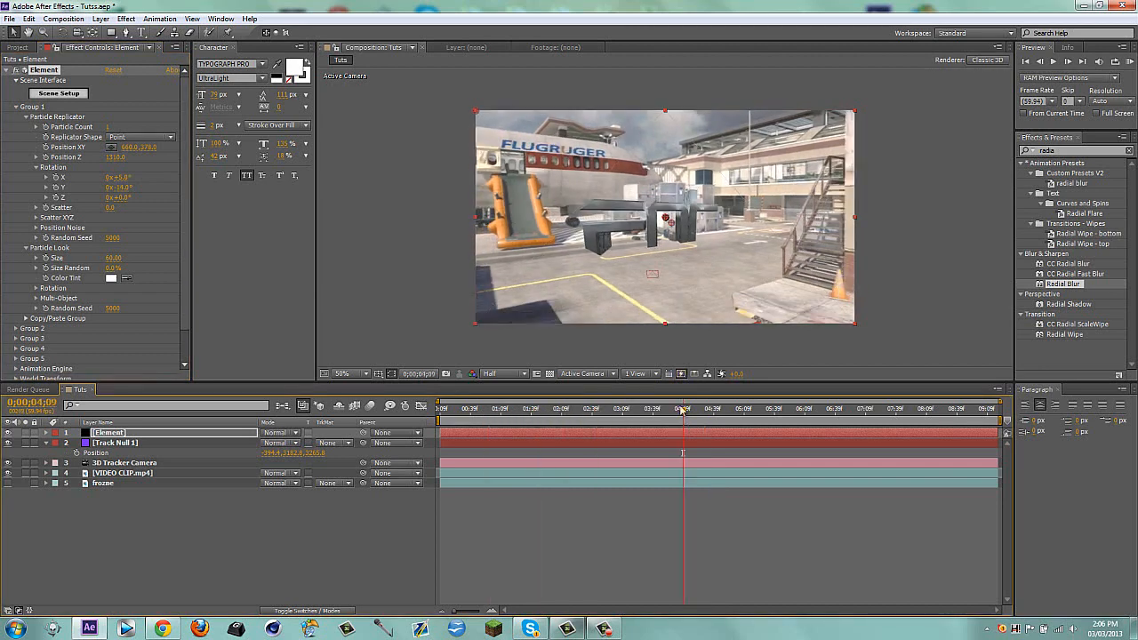
click(315, 528)
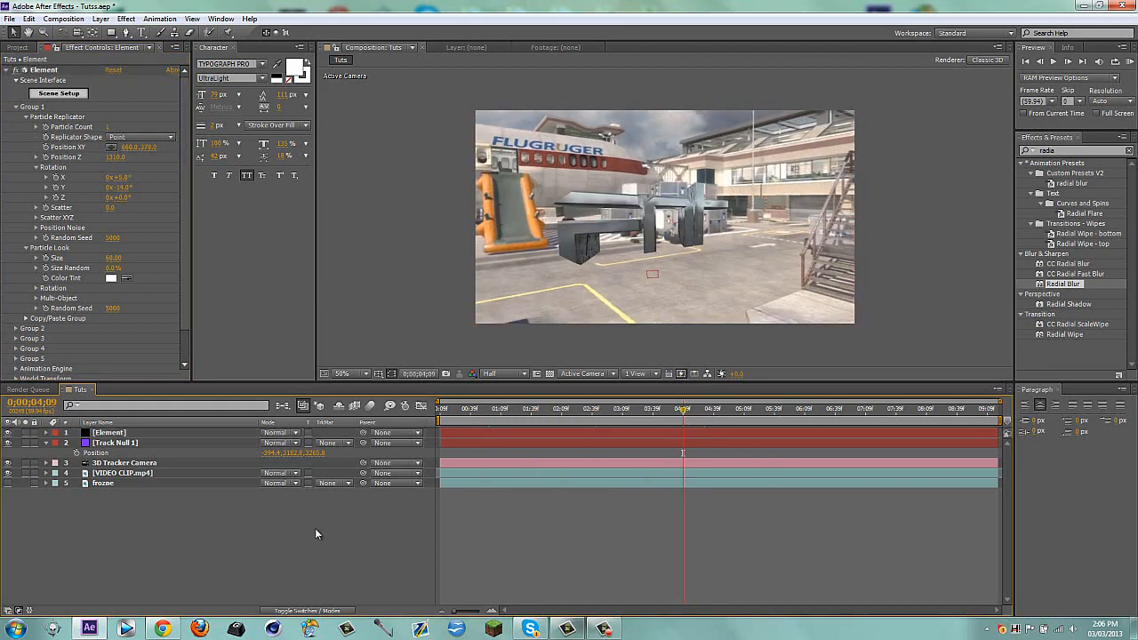
click(17, 107)
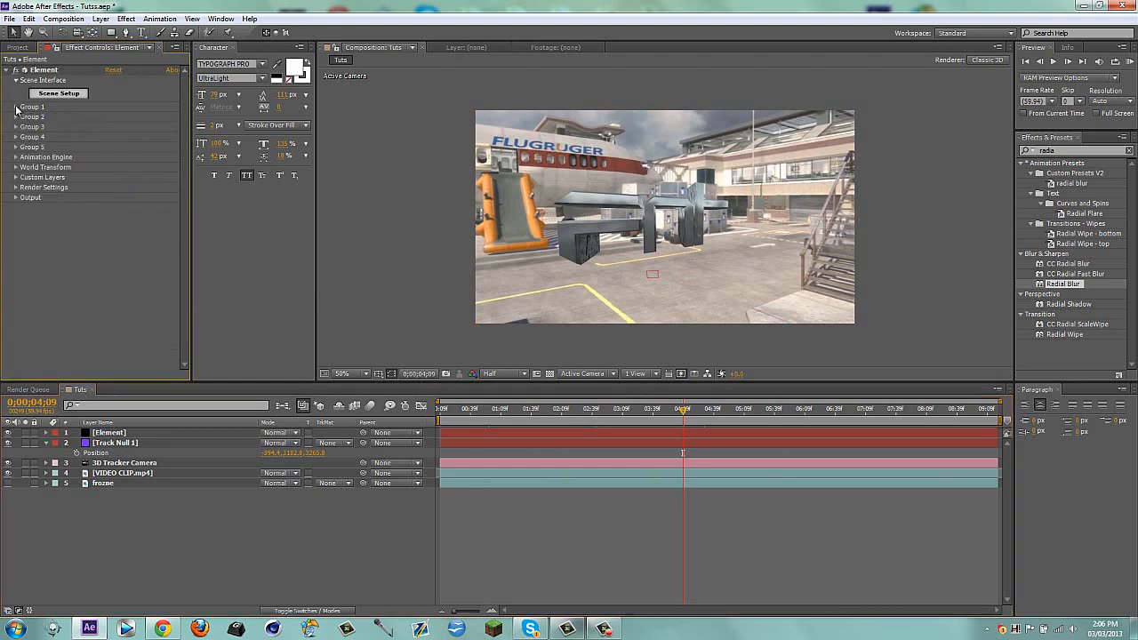
Duplicate the Element layer and rename the copy Wireframe
click(569, 433)
key(ctrl+d)
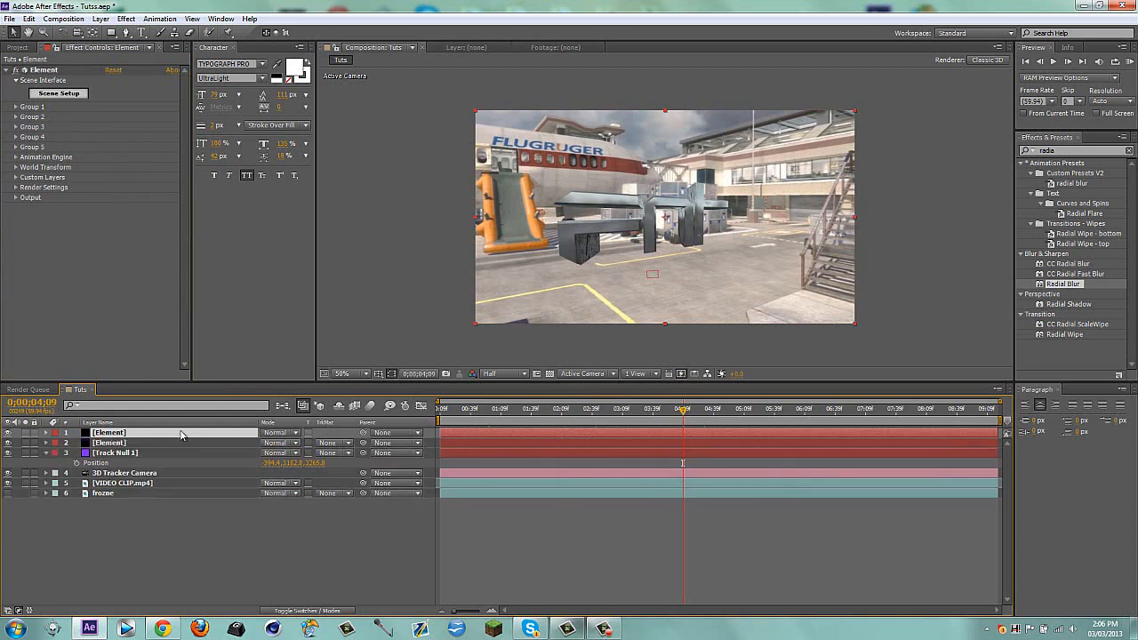
key(Return)
text(Wiref)
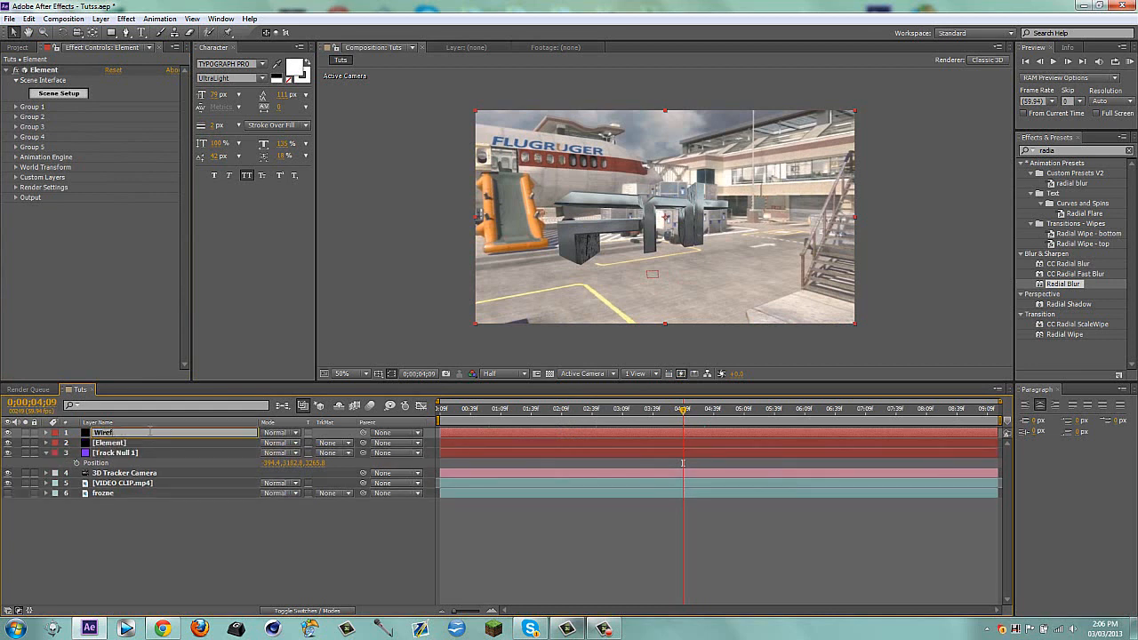
text(rame)
key(Return)
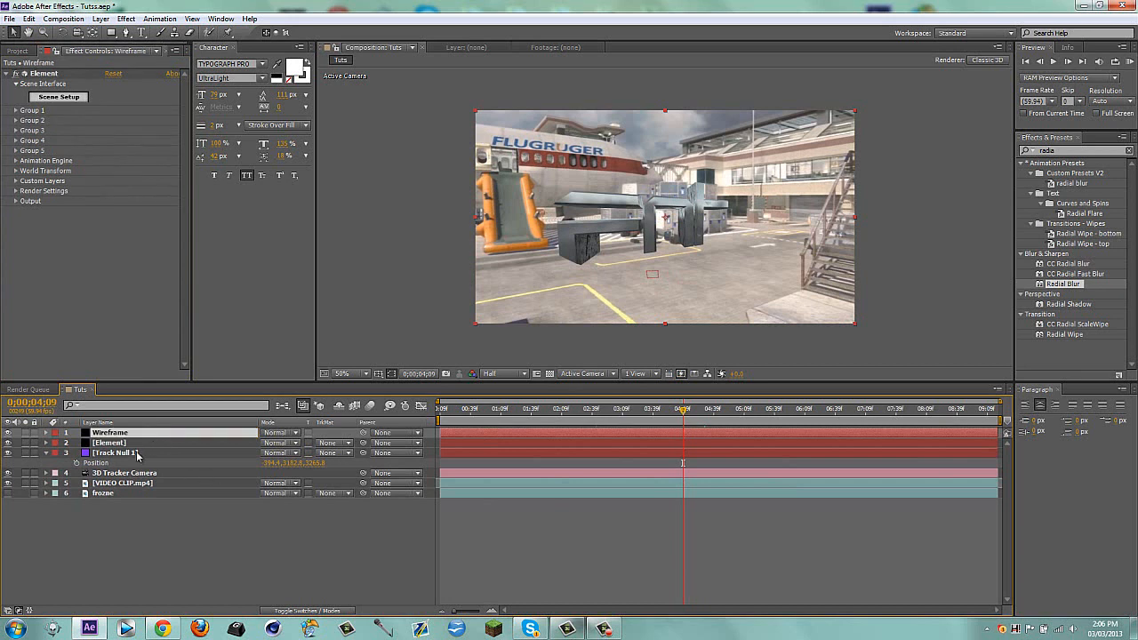
Set the duplicate's output Polygon Mode to Wireframe and solo the layer briefly to check its look
click(15, 201)
click(120, 211)
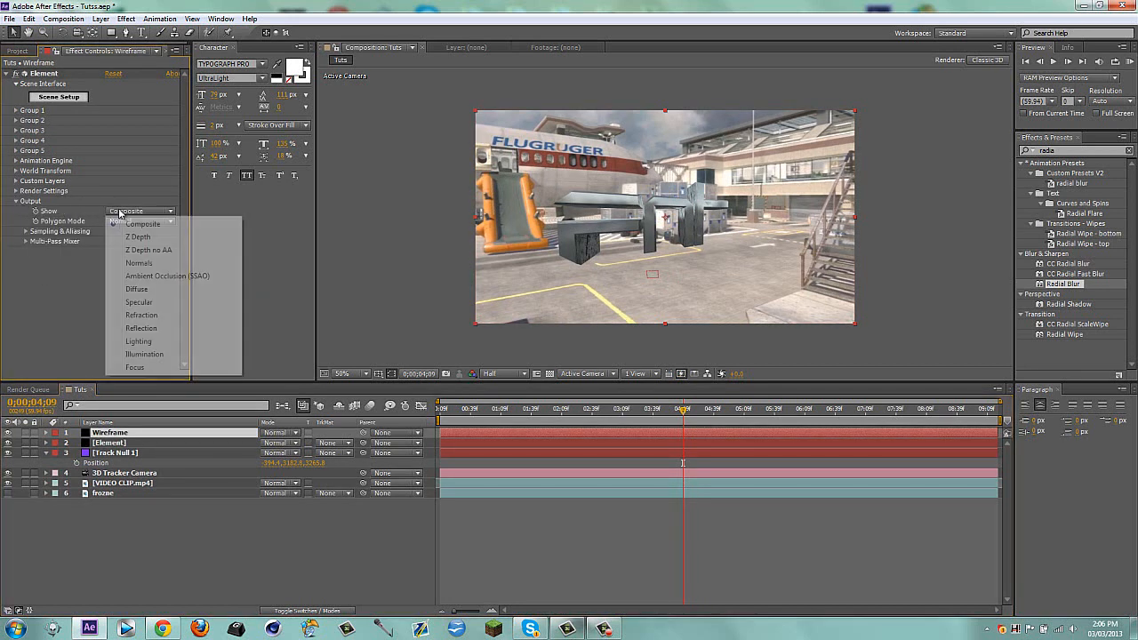
click(83, 315)
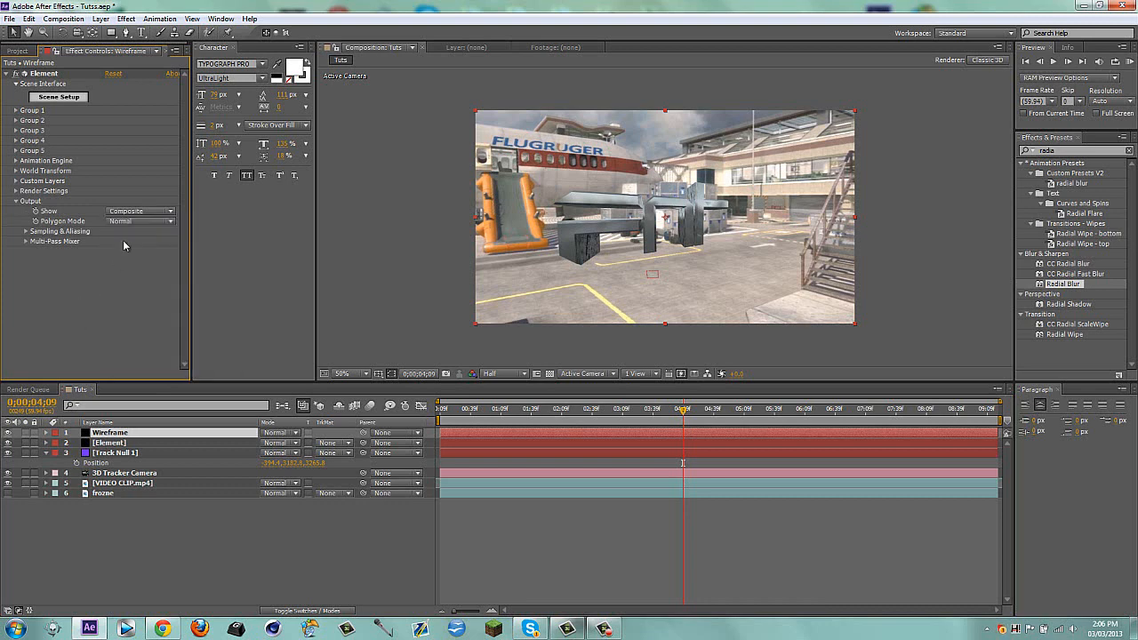
click(134, 221)
click(138, 249)
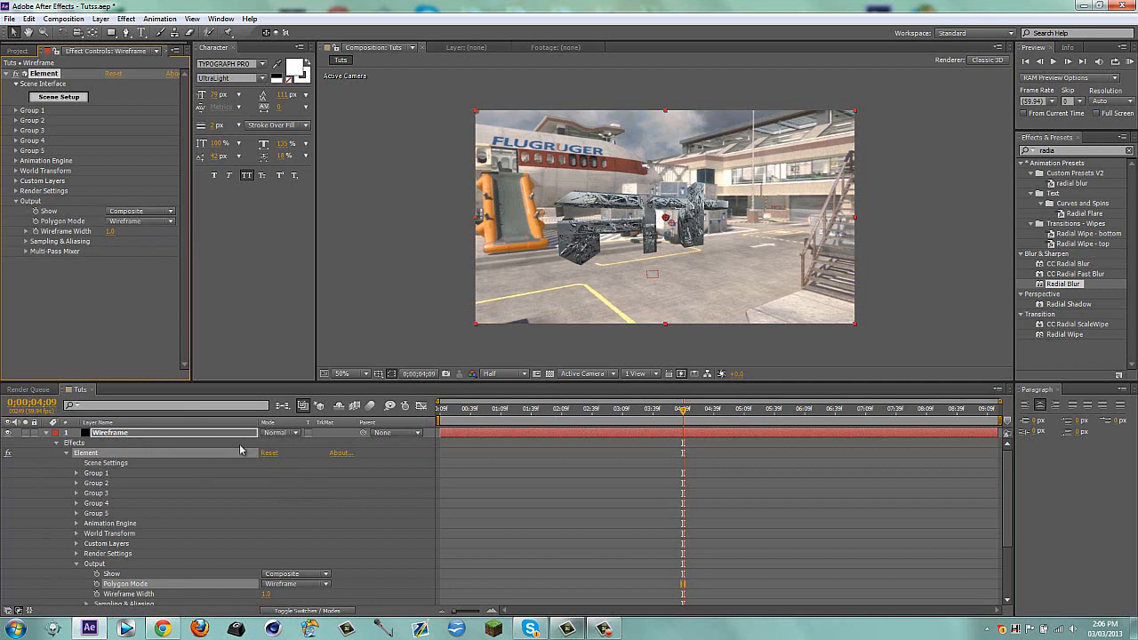
click(52, 433)
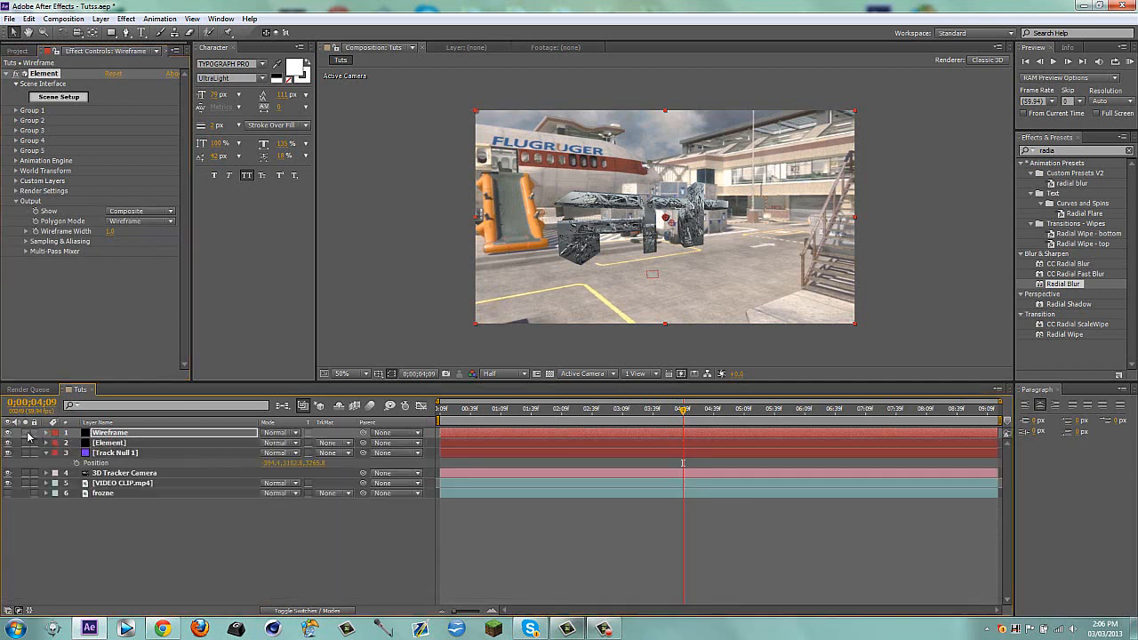
click(27, 433)
click(249, 537)
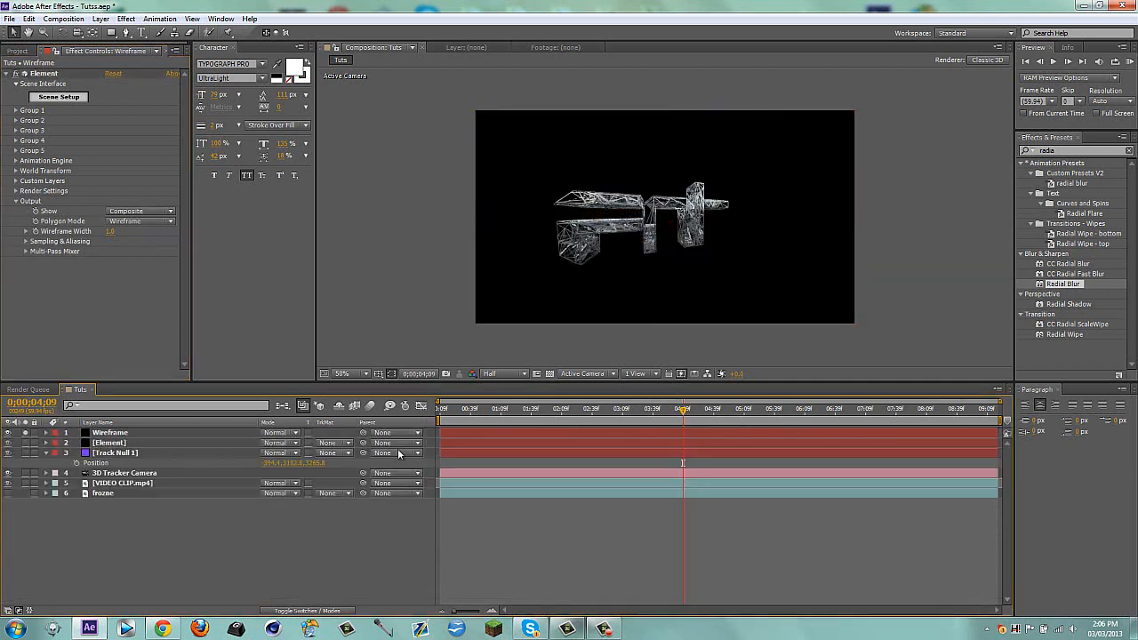
click(26, 433)
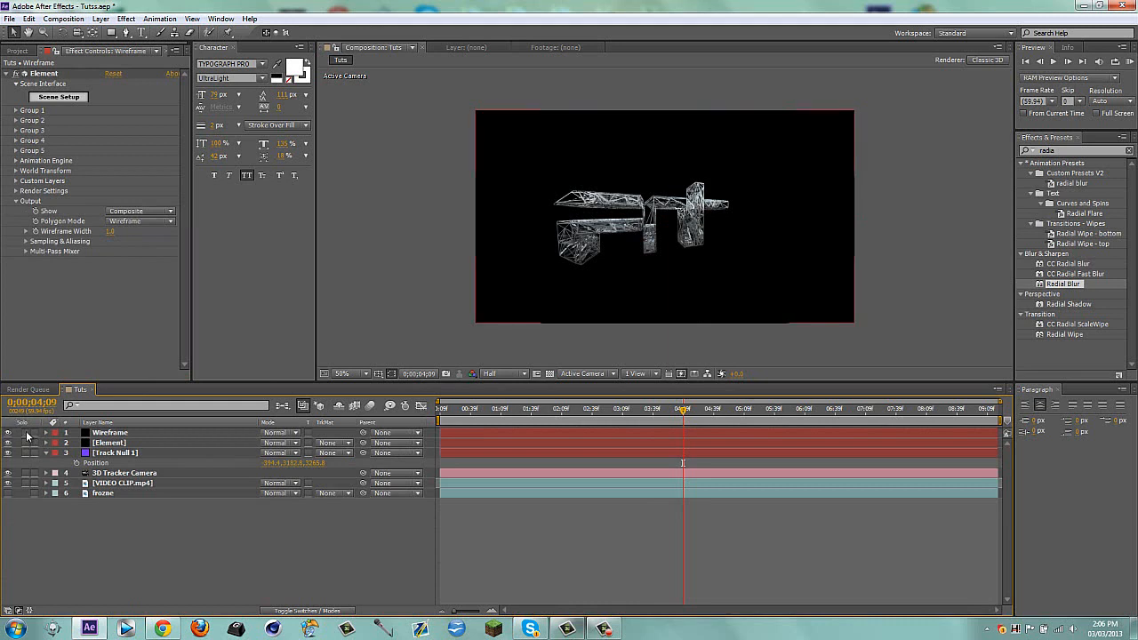
Delete the Wireframe layer from the composition
click(106, 442)
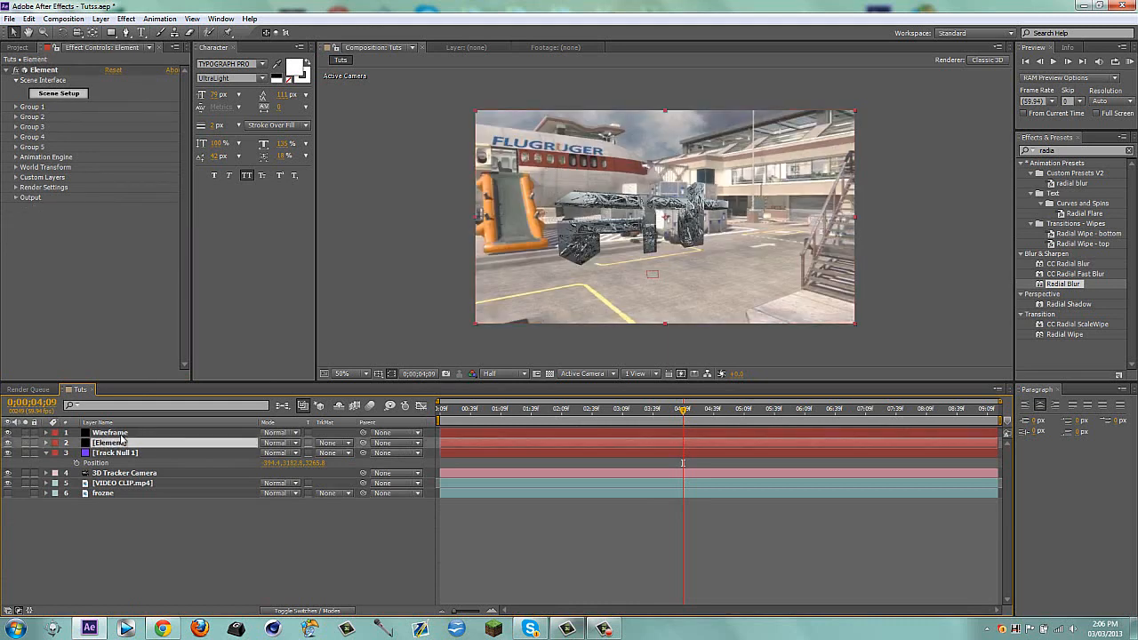
click(123, 433)
key(Delete)
Enable Multi-Object in Group 1's Particle Look on the Element layer and set its Rotation Random to 14°
click(125, 432)
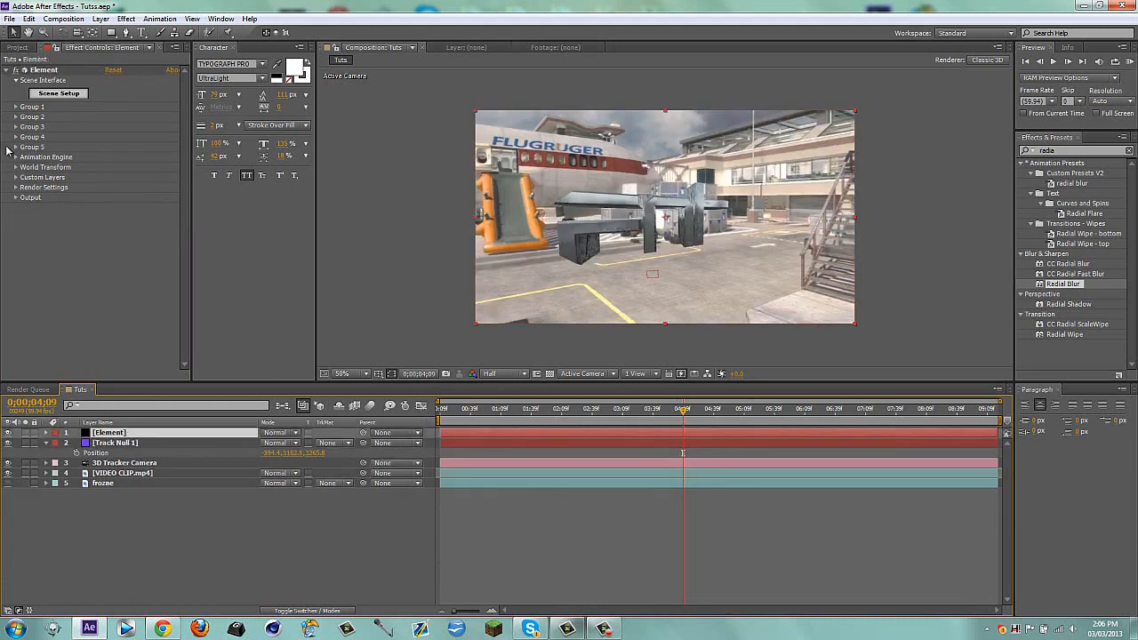
click(16, 107)
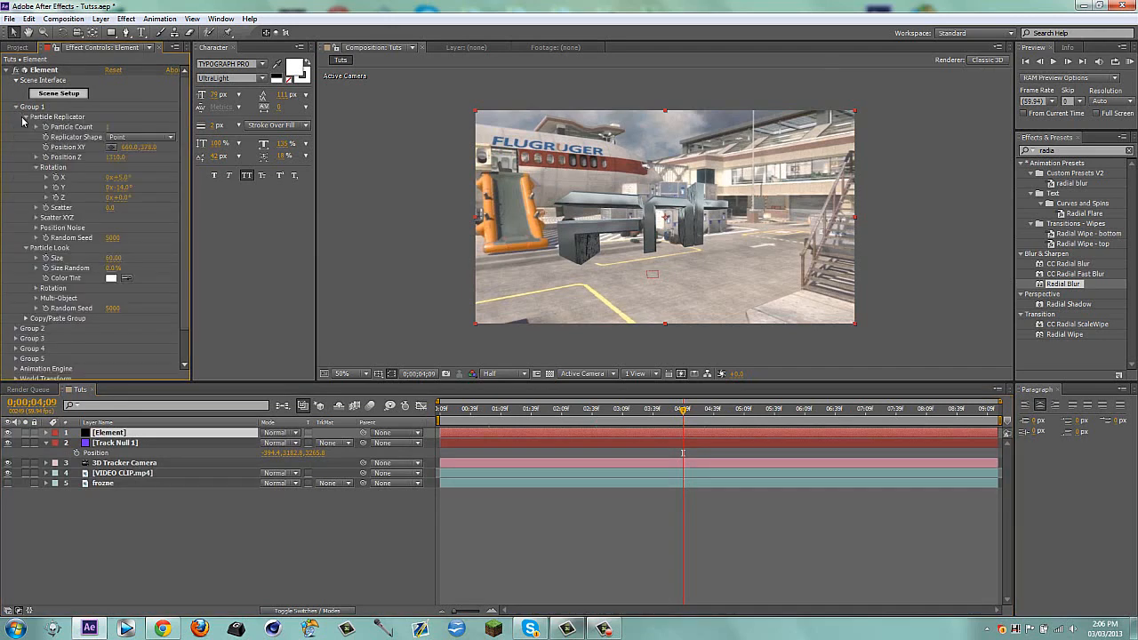
click(36, 168)
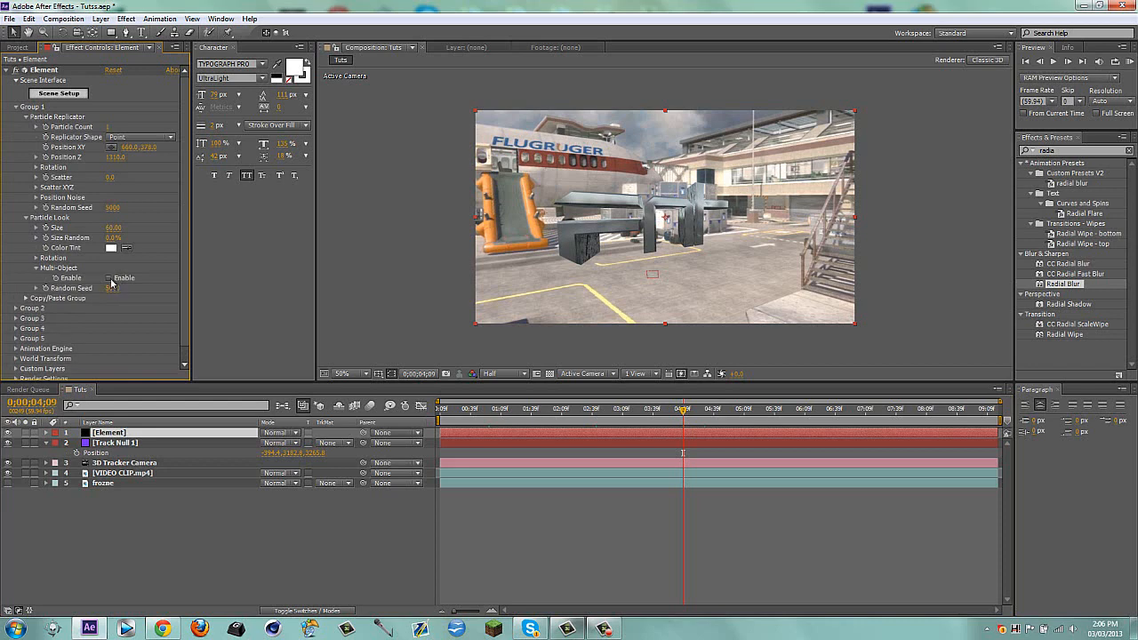
click(36, 268)
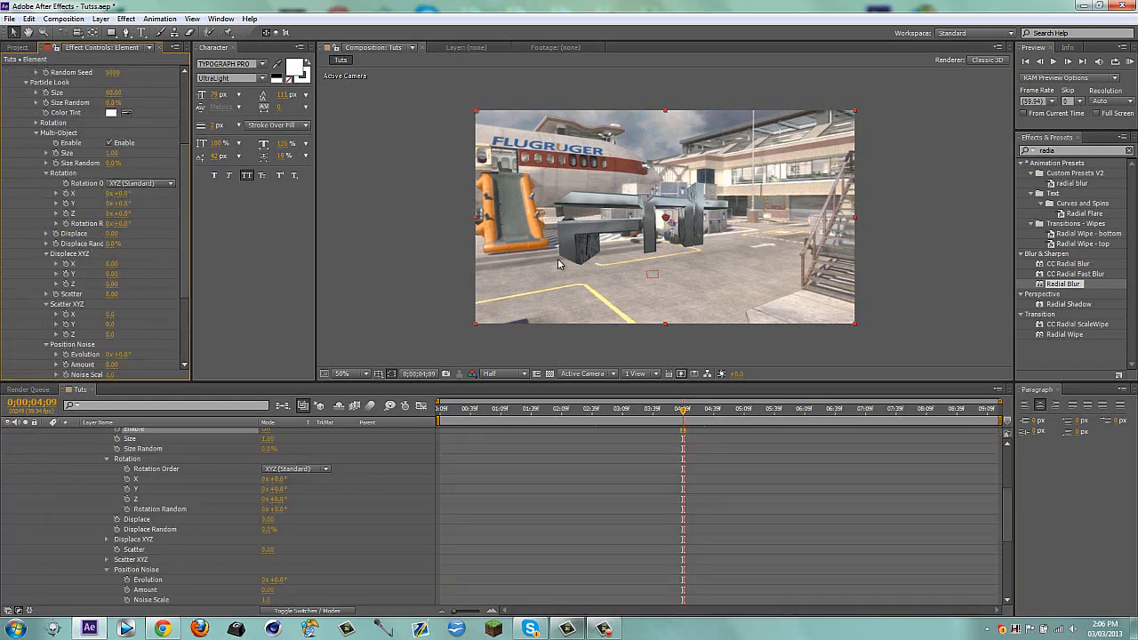
key(period)
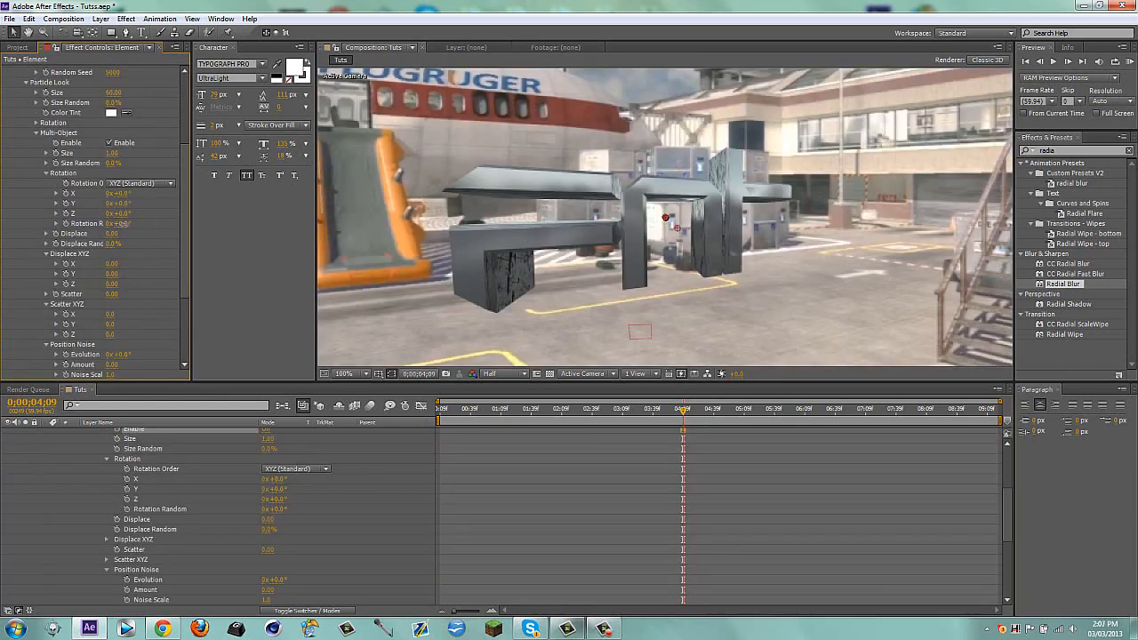
drag(125, 223, 131, 228)
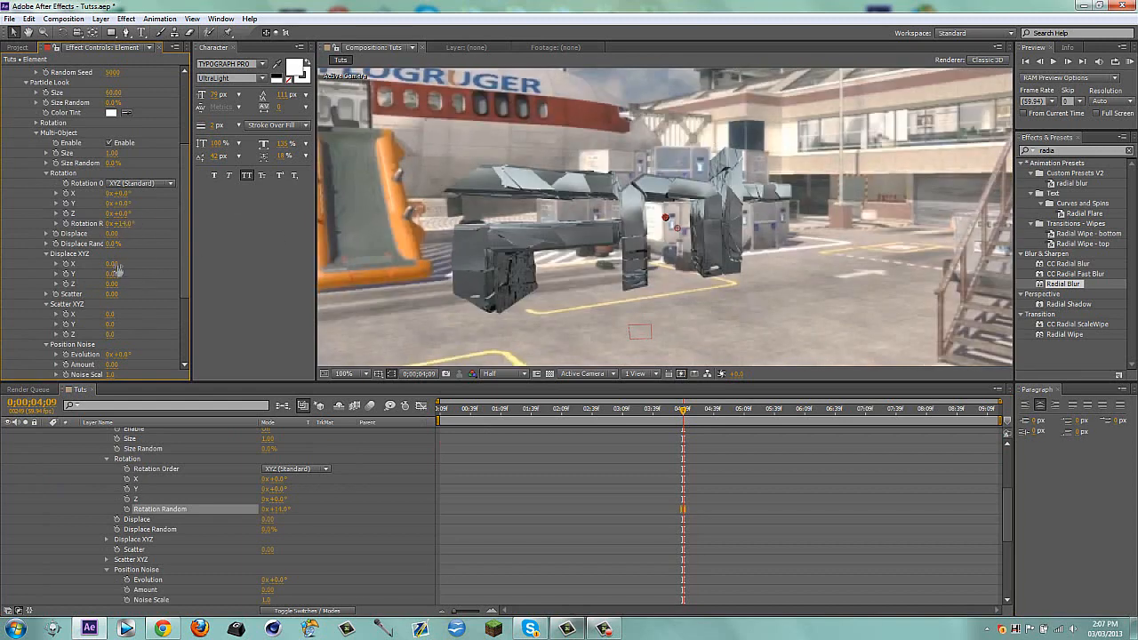
Set the Multi-Object Displace XYZ values to 0.07 on Y and 0.05 on Z
drag(112, 274, 114, 274)
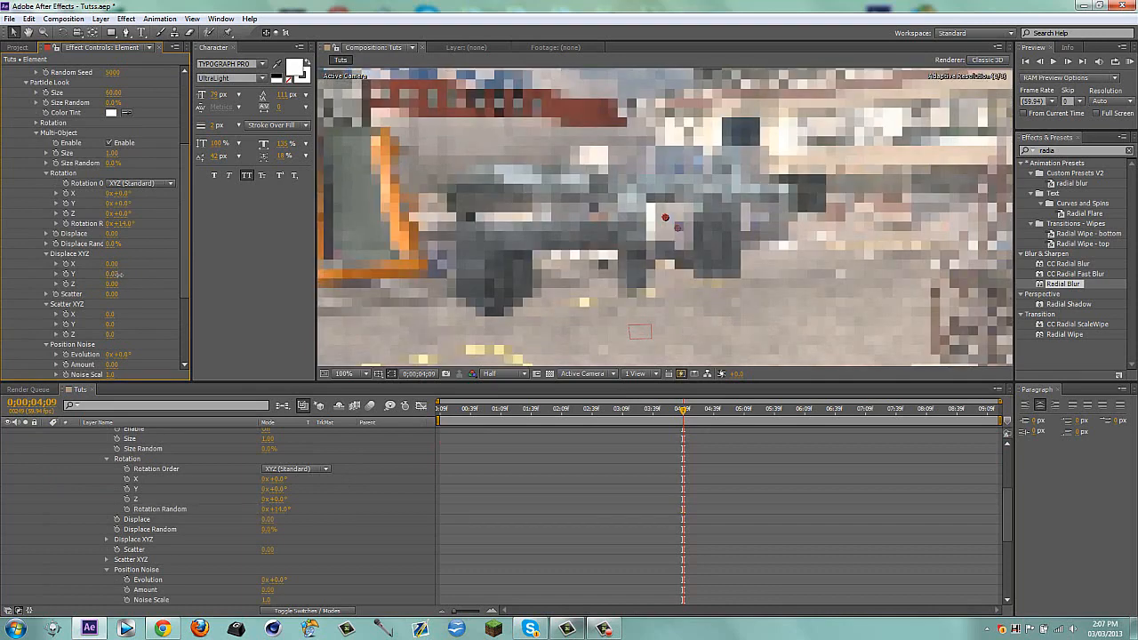
click(113, 285)
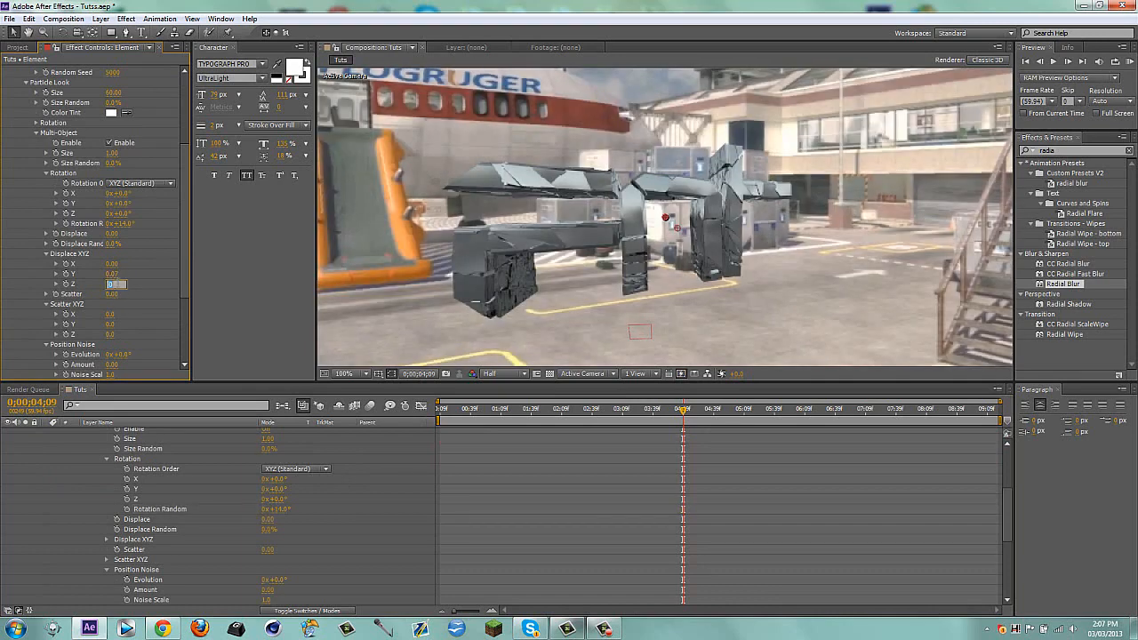
text(0.05)
key(Return)
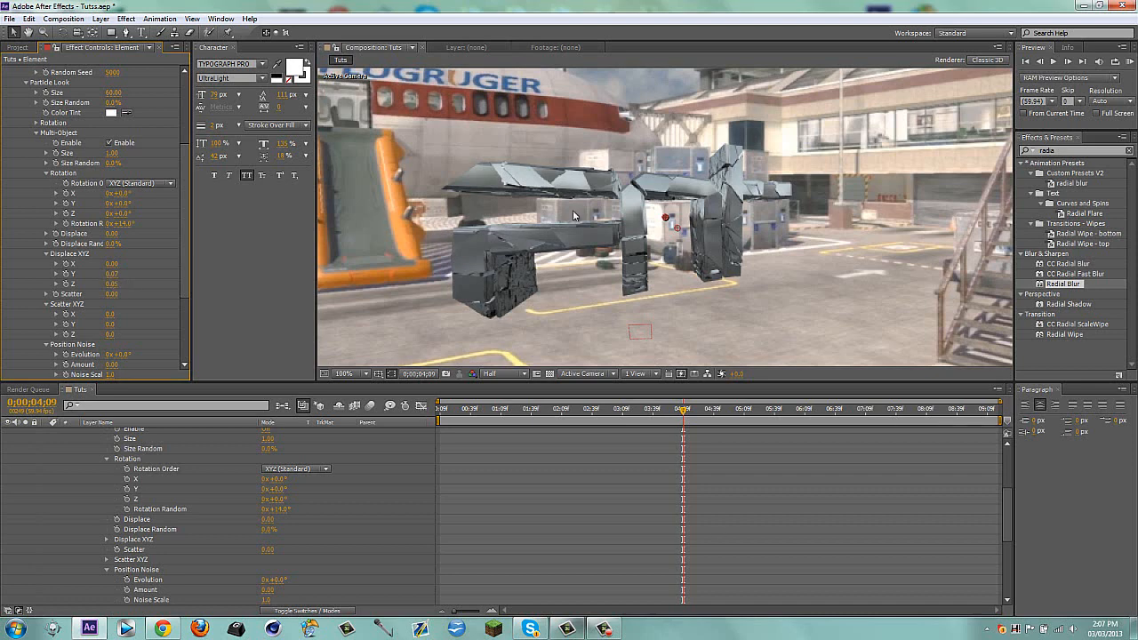
scroll(659, 252, down, 1)
click(742, 340)
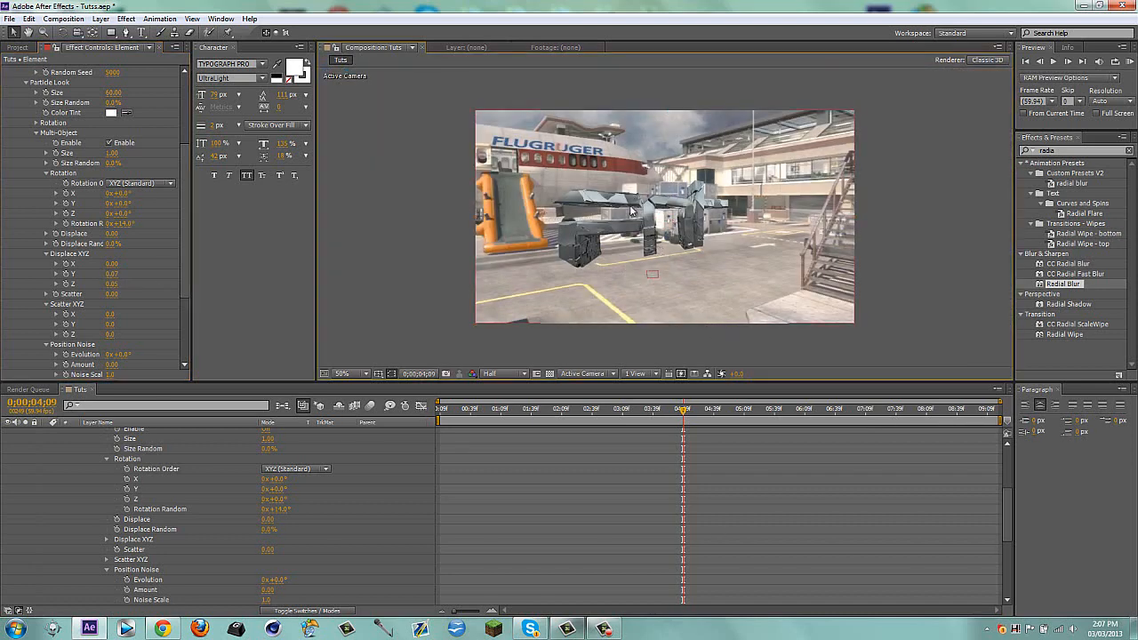
Collapse Group 1's effect settings and the Element layer's expanded timeline properties
scroll(68, 164, up, 4)
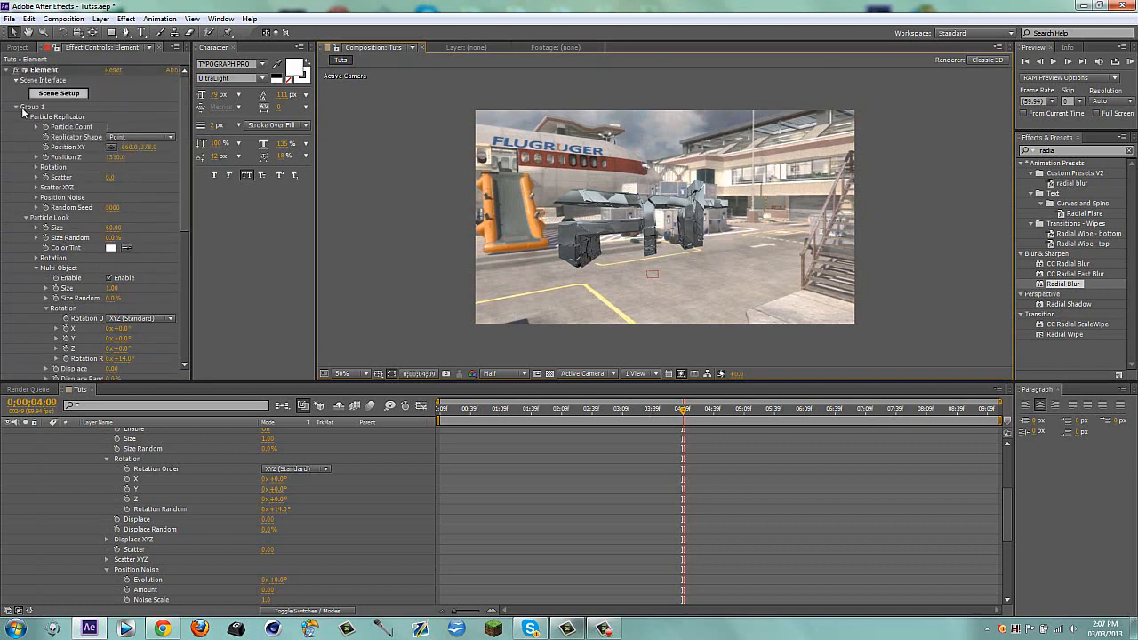
click(16, 108)
scroll(102, 453, up, 5)
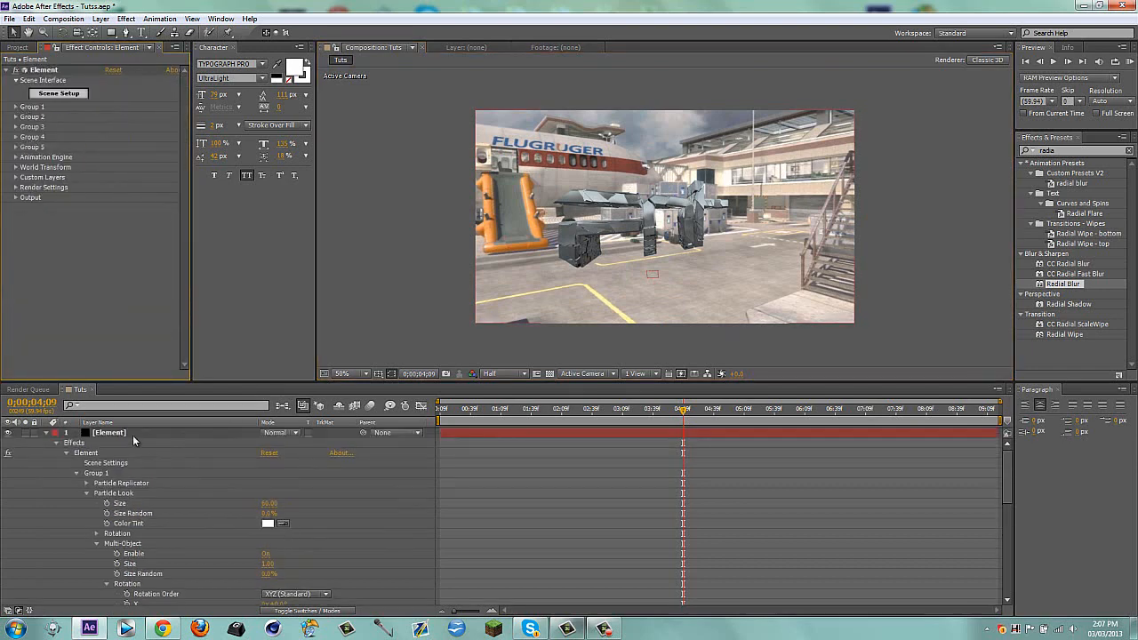
click(131, 433)
key(u)
click(152, 506)
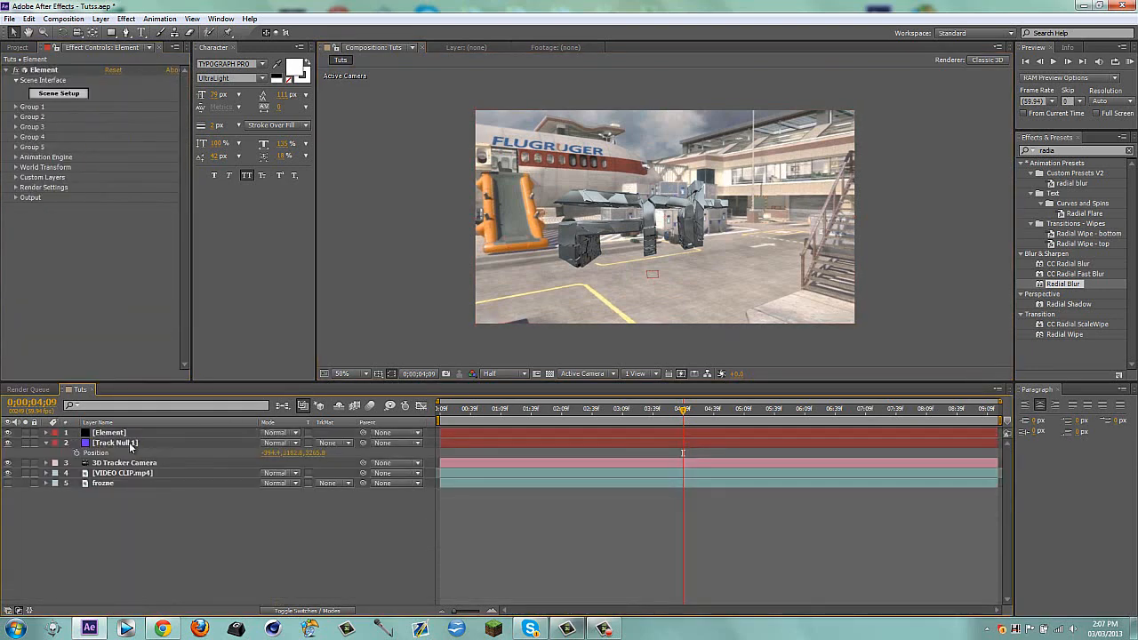
Duplicate the fractured Element layer and name the copy Wireframe
click(127, 434)
key(ctrl+d)
key(Return)
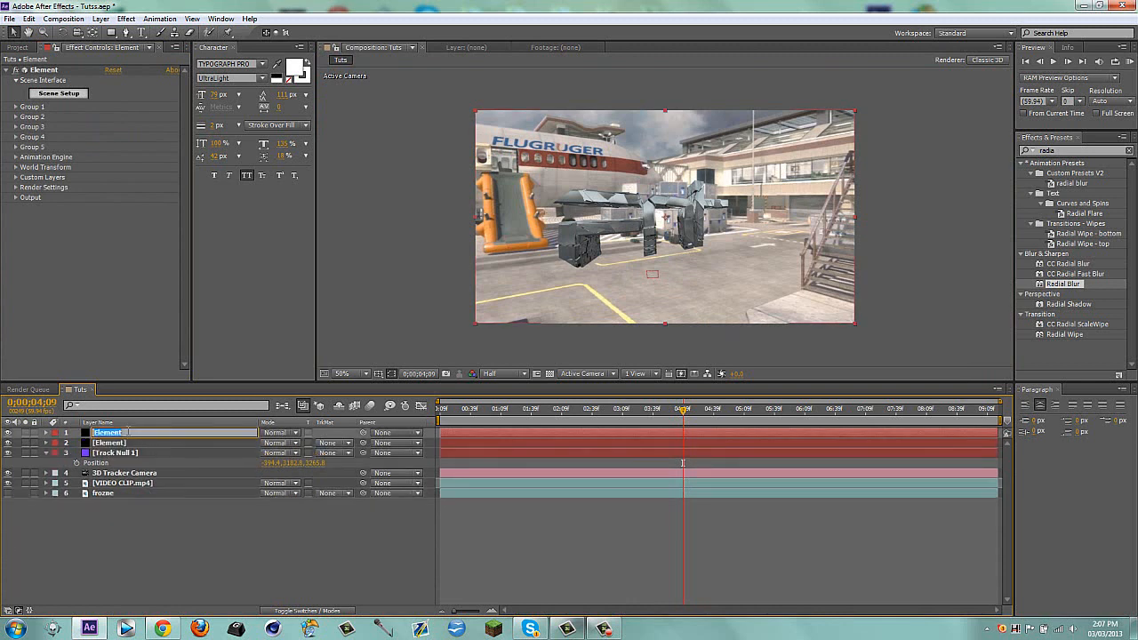
text(Wirefrmae)
key(Return)
text(W)
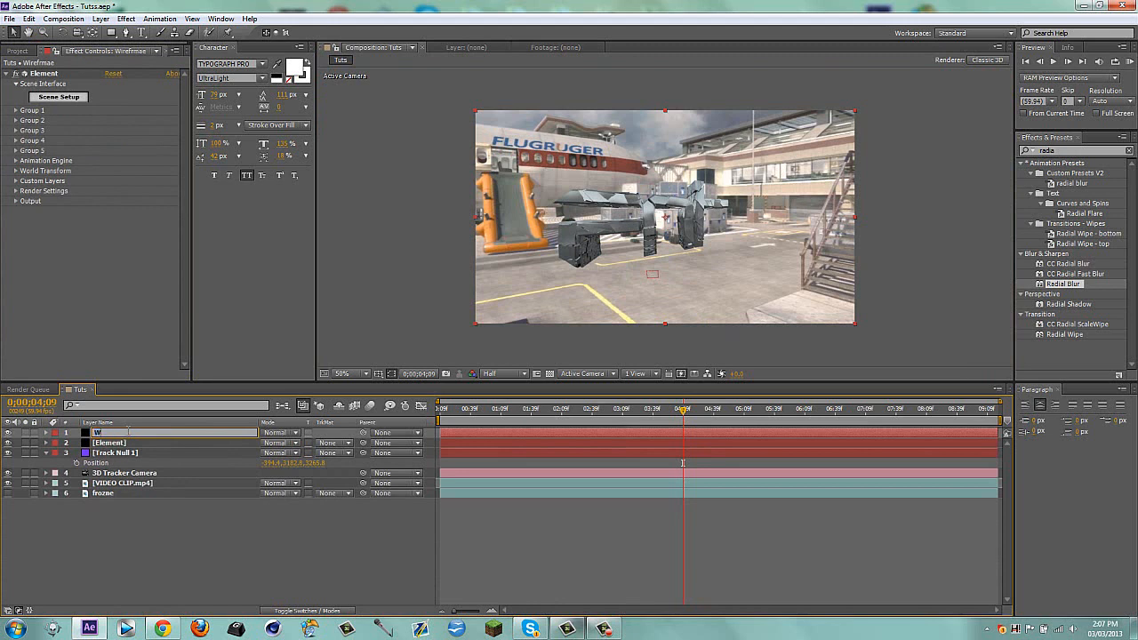
text(ireframe)
key(Return)
Set the Wireframe layer's output Polygon Mode to Wireframe, collapse its properties, and check it with the Element layer hidden
click(15, 201)
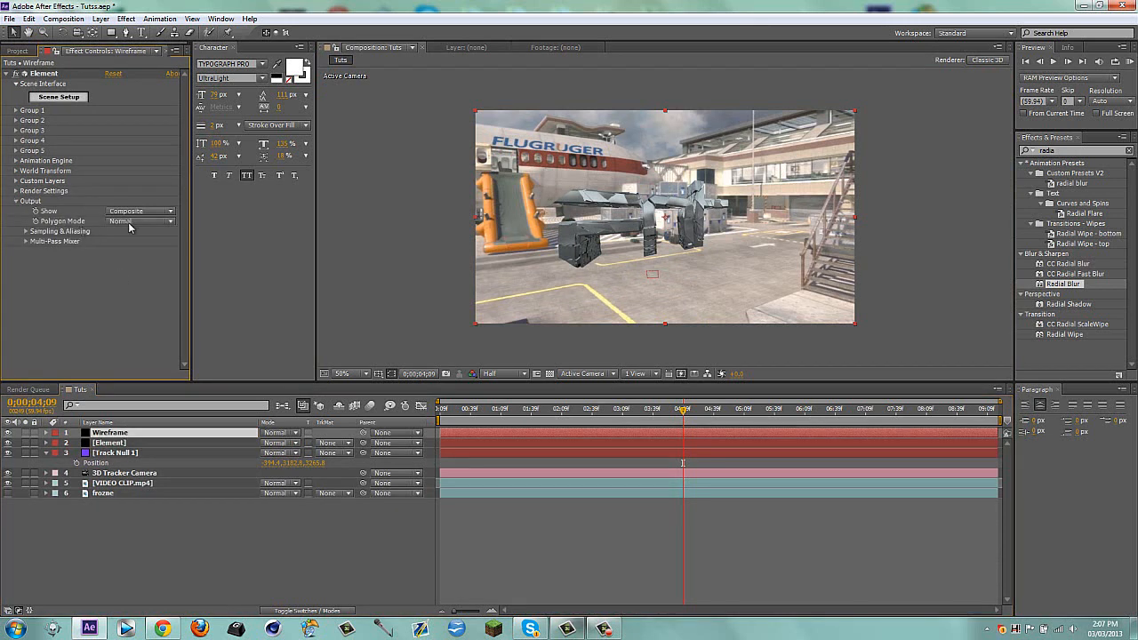
click(129, 220)
click(139, 247)
key(e)
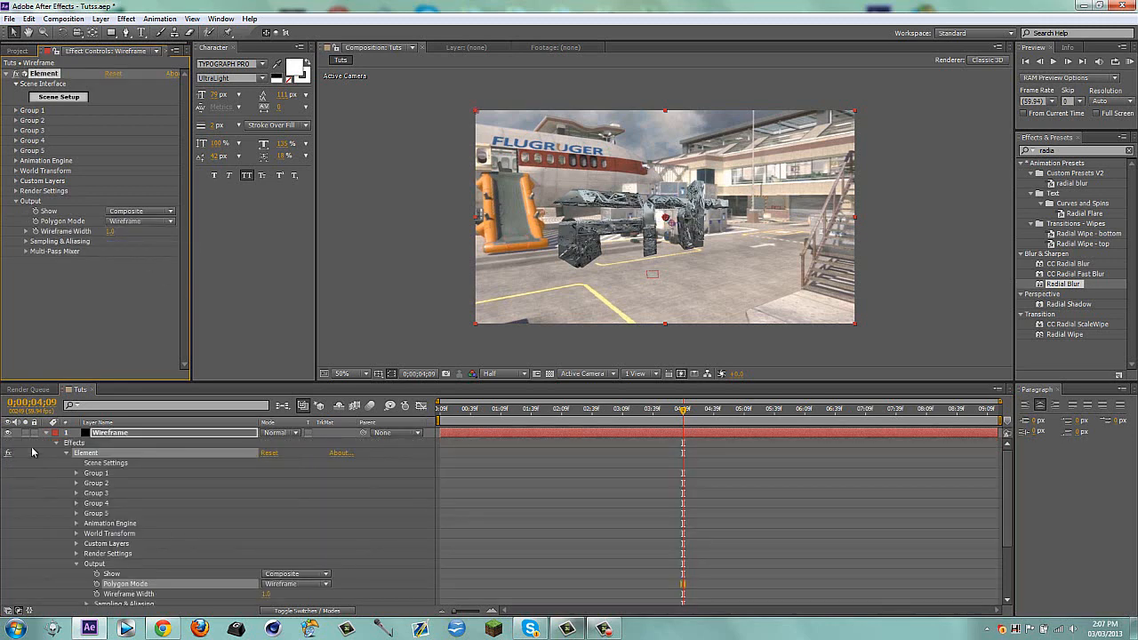
click(46, 435)
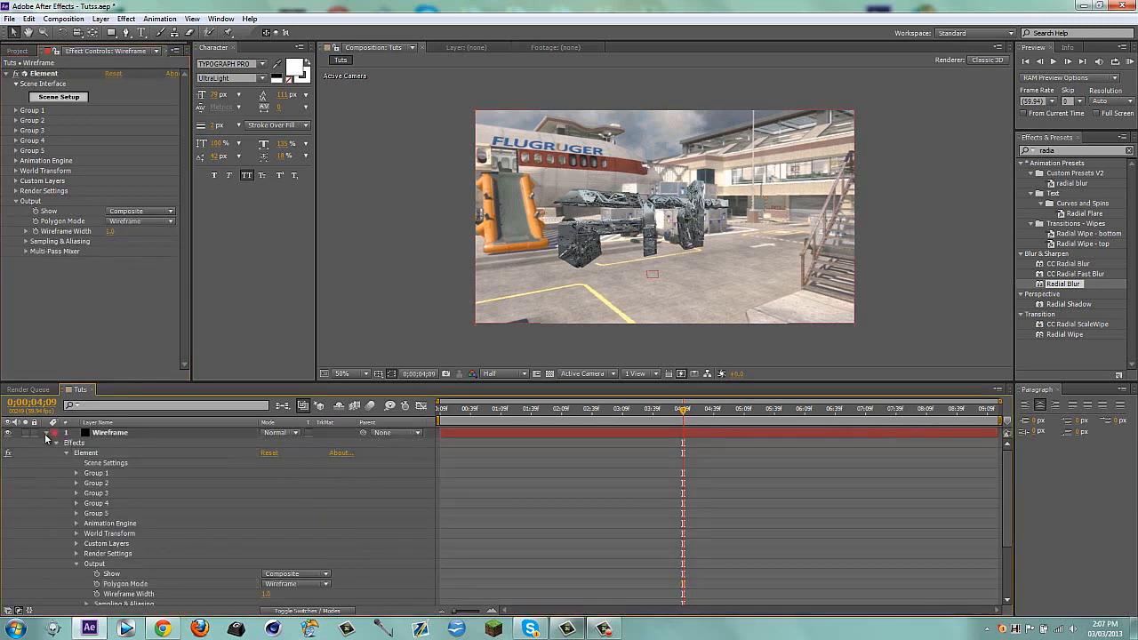
click(47, 433)
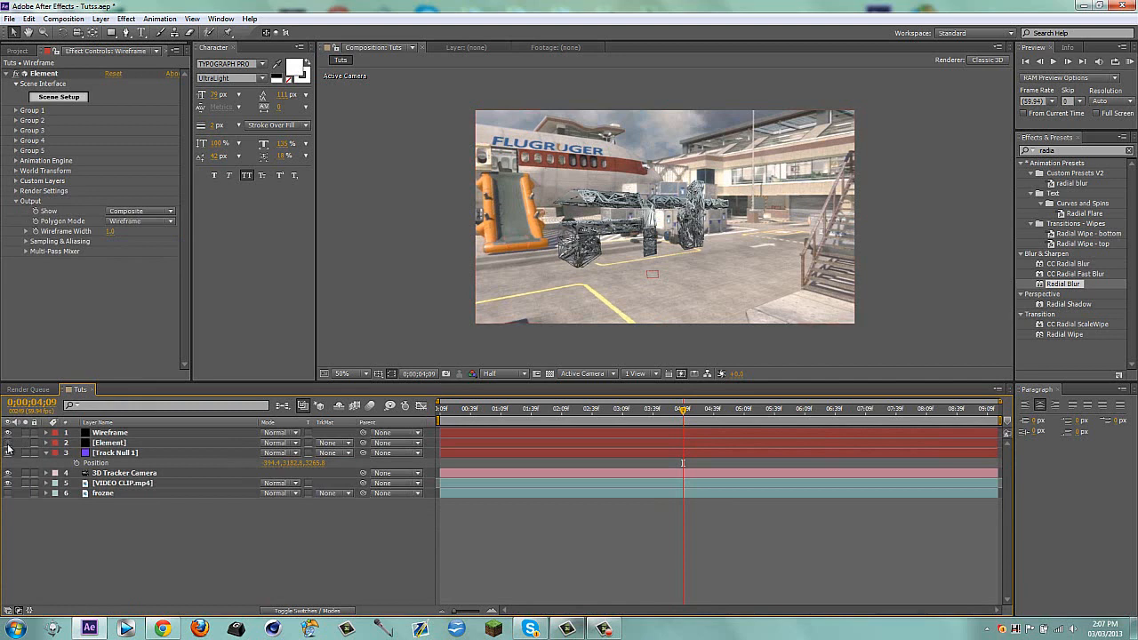
click(8, 444)
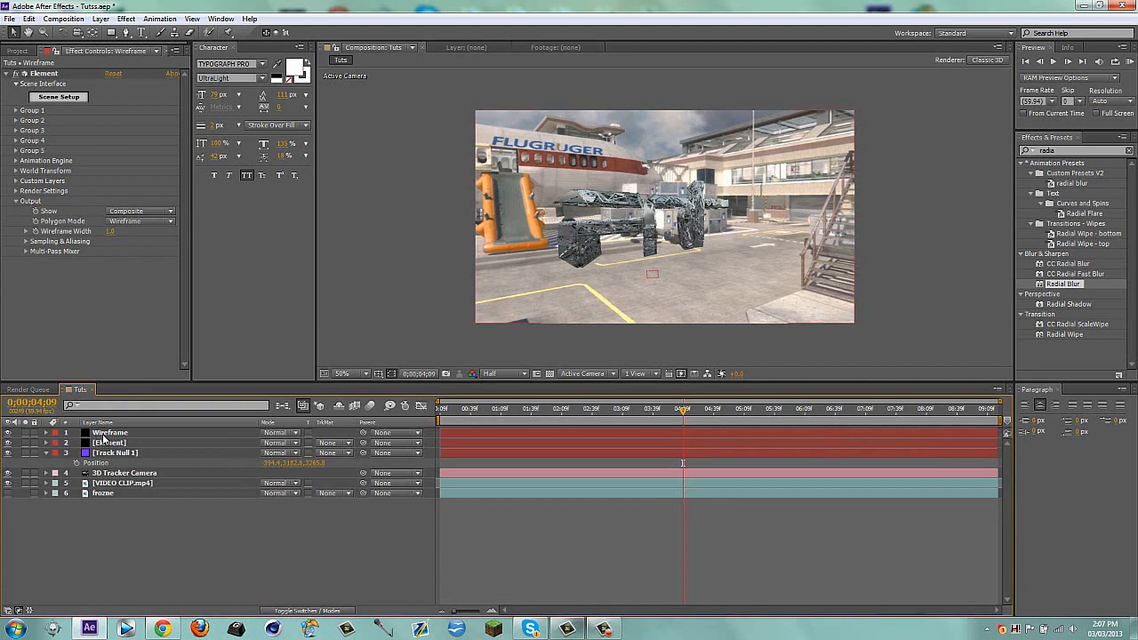
Replace the Wireframe layer's model material with Cut_InSide in Scene Setup, and hide the Element layer to check the white wireframe
click(104, 434)
click(69, 98)
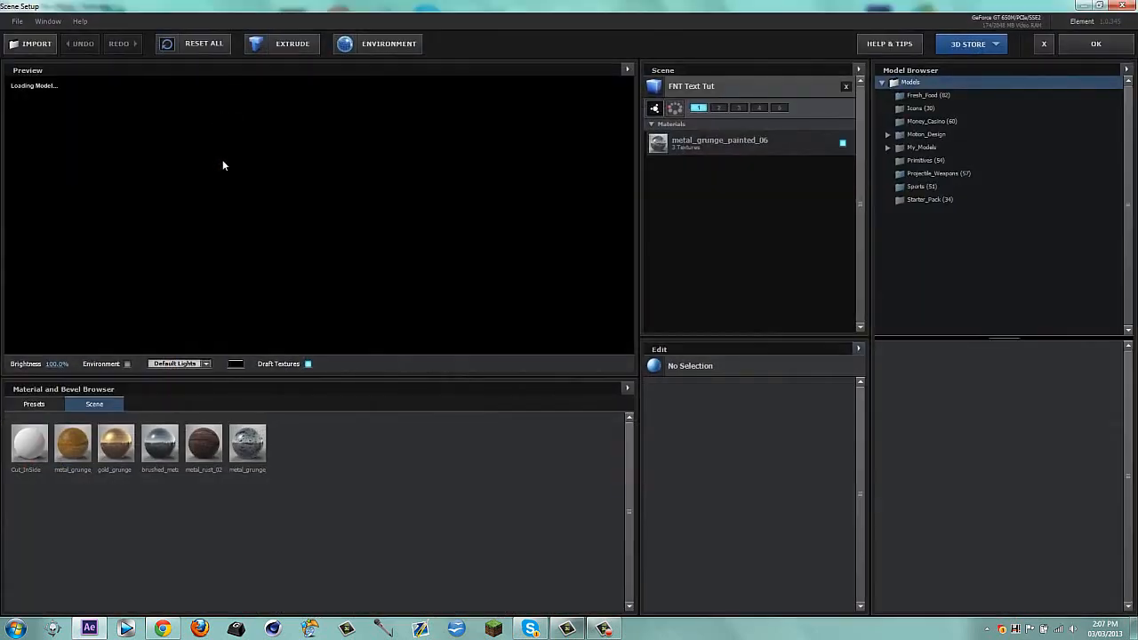
drag(30, 442, 747, 142)
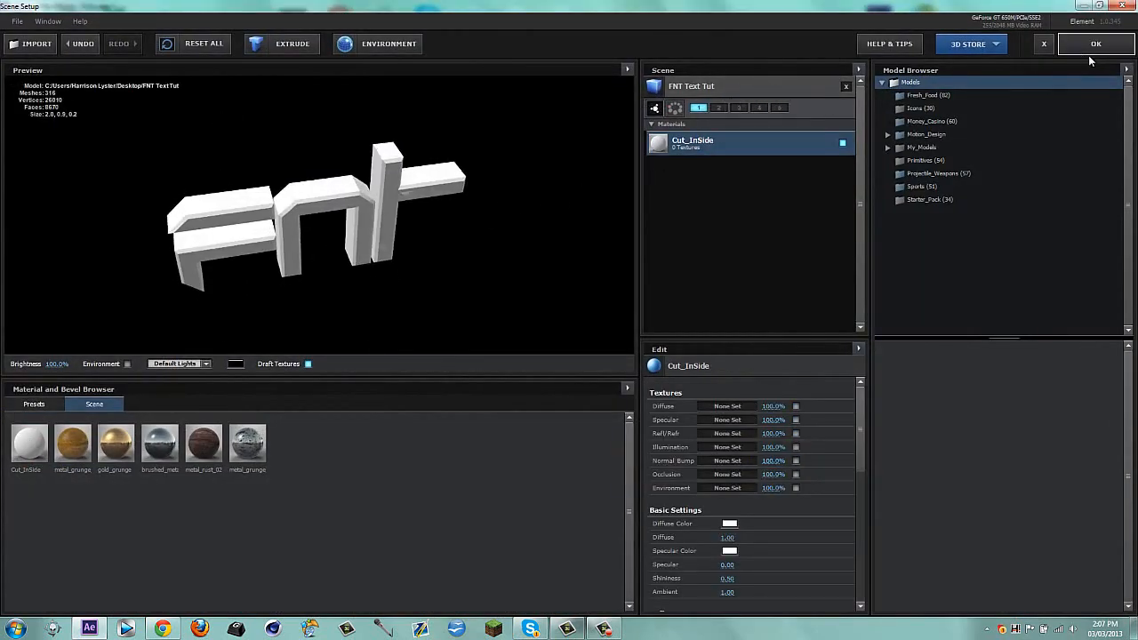
click(1095, 44)
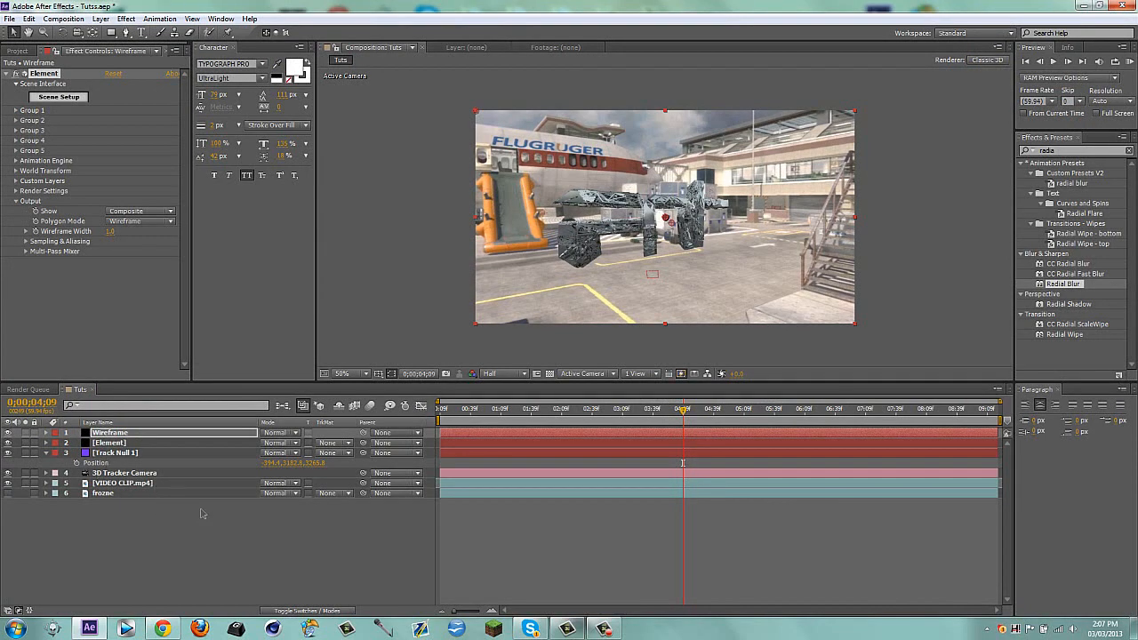
click(8, 433)
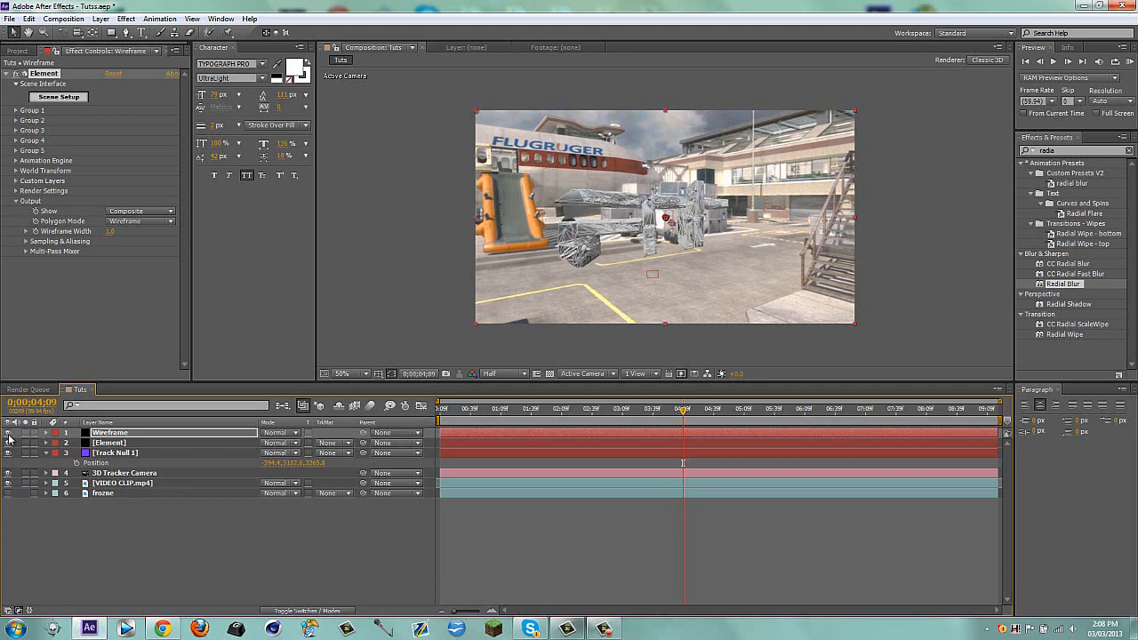
click(8, 442)
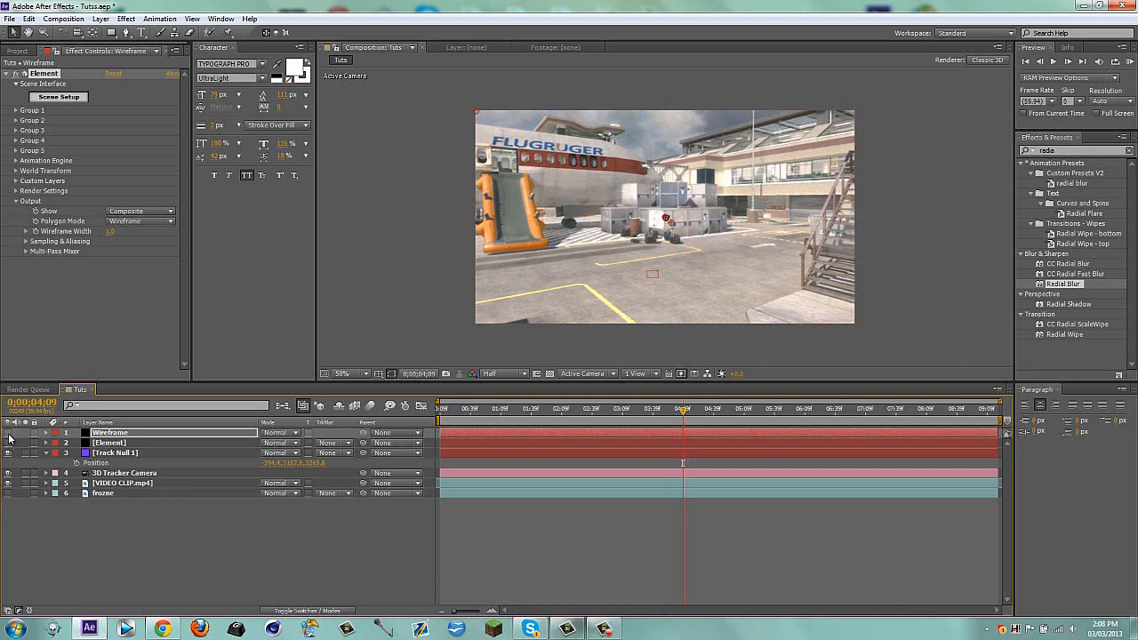
click(8, 433)
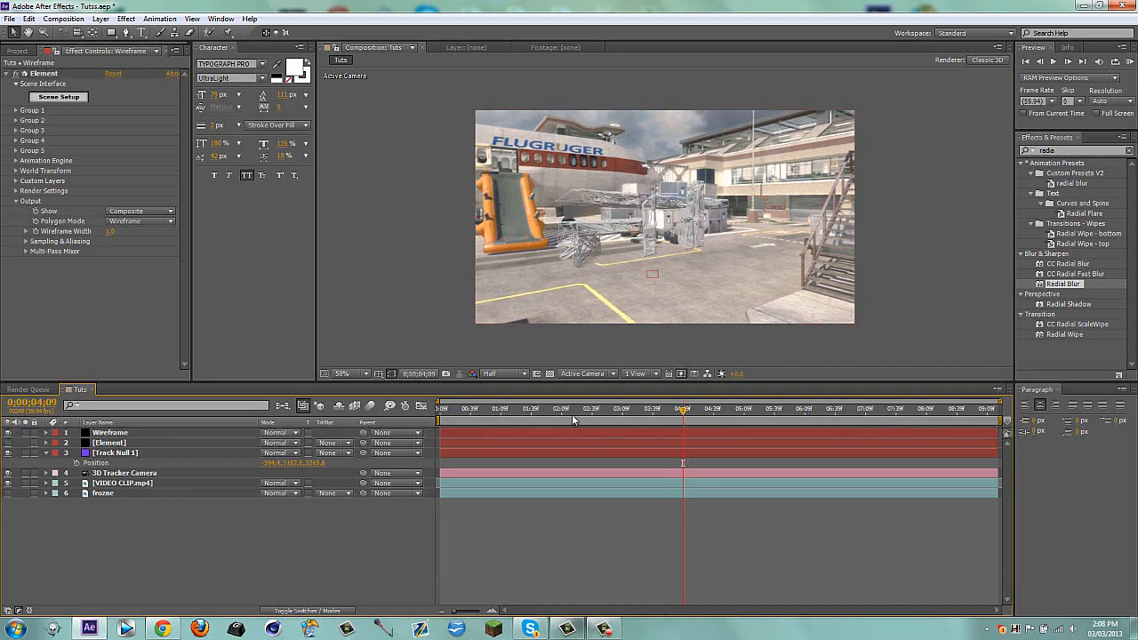
Create a black solid named Matte with the playhead at 0;00;02;19, and hide the solid
mouse_move(575, 414)
mouse_down()
mouse_move(622, 414)
mouse_move(581, 413)
mouse_up()
key(ctrl+y)
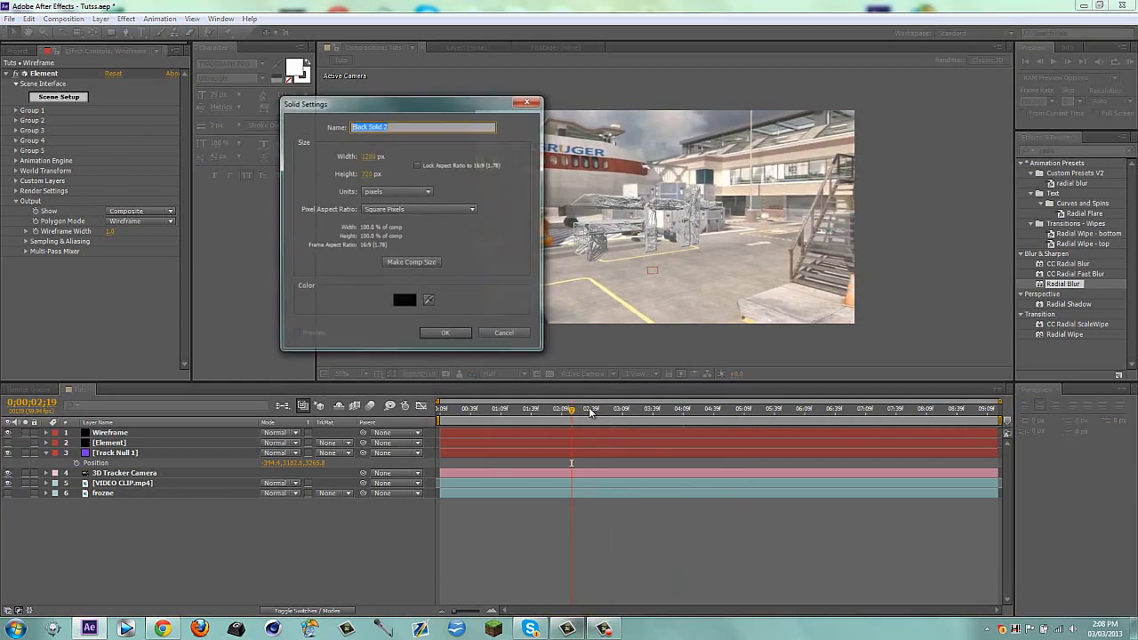
text(Matte)
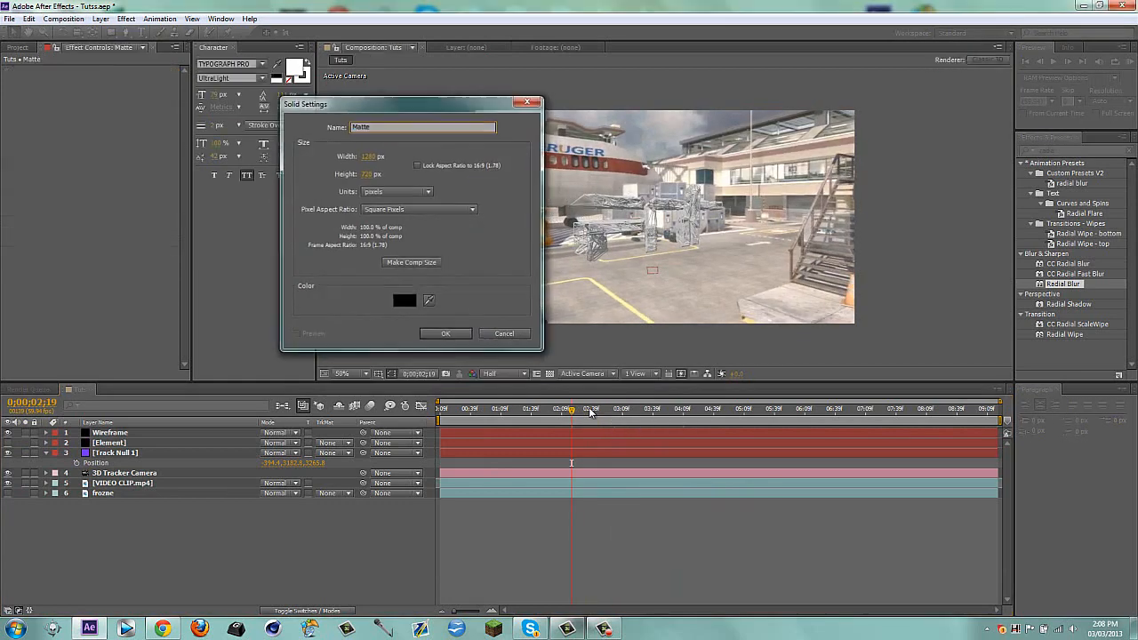
key(Return)
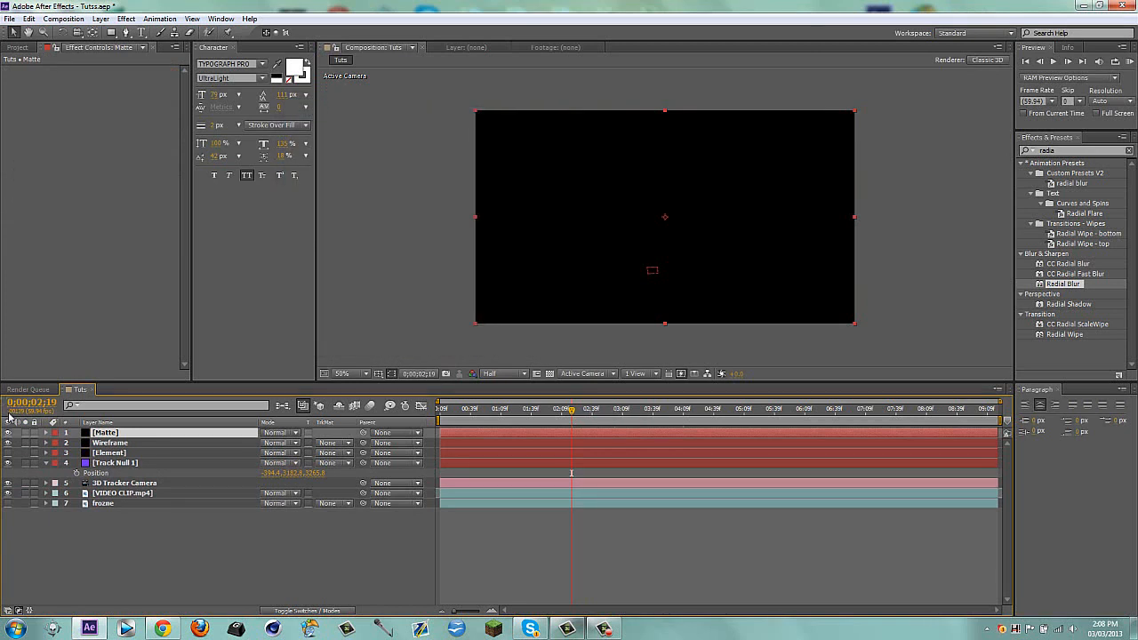
click(9, 433)
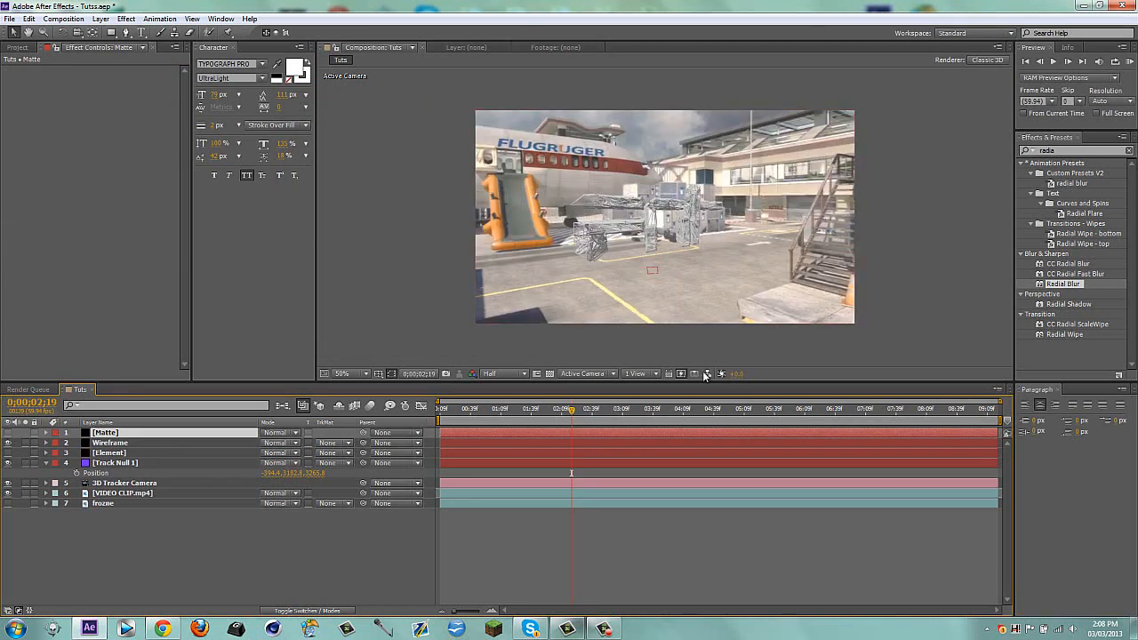
Draw a closed five-point mask around the whole wireframe text on the Matte layer with the Pen tool
click(126, 32)
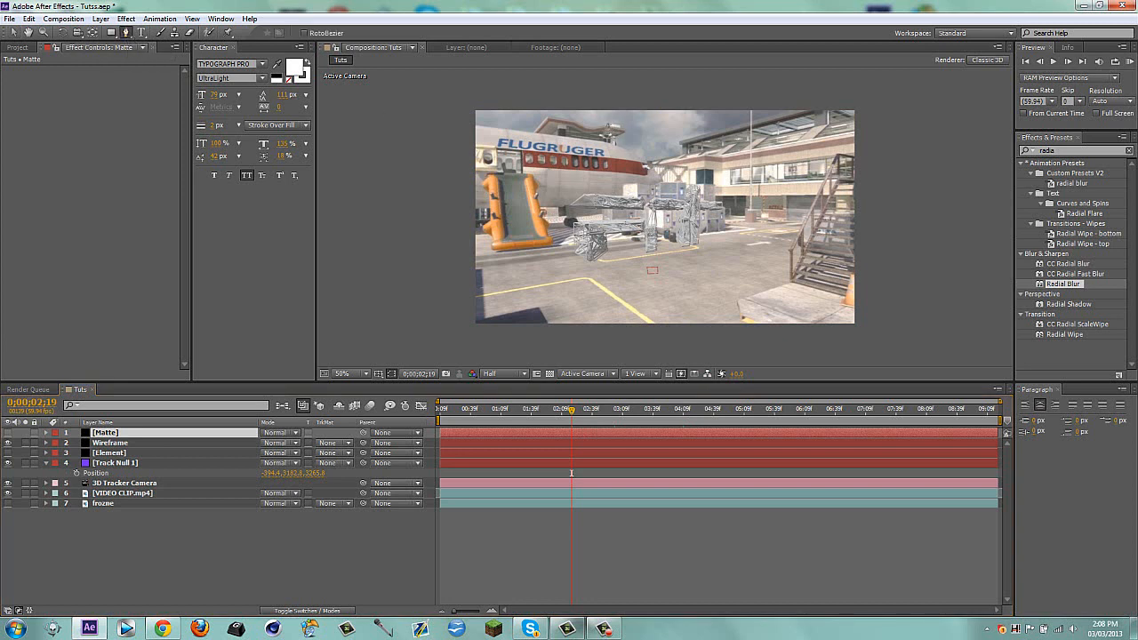
click(608, 122)
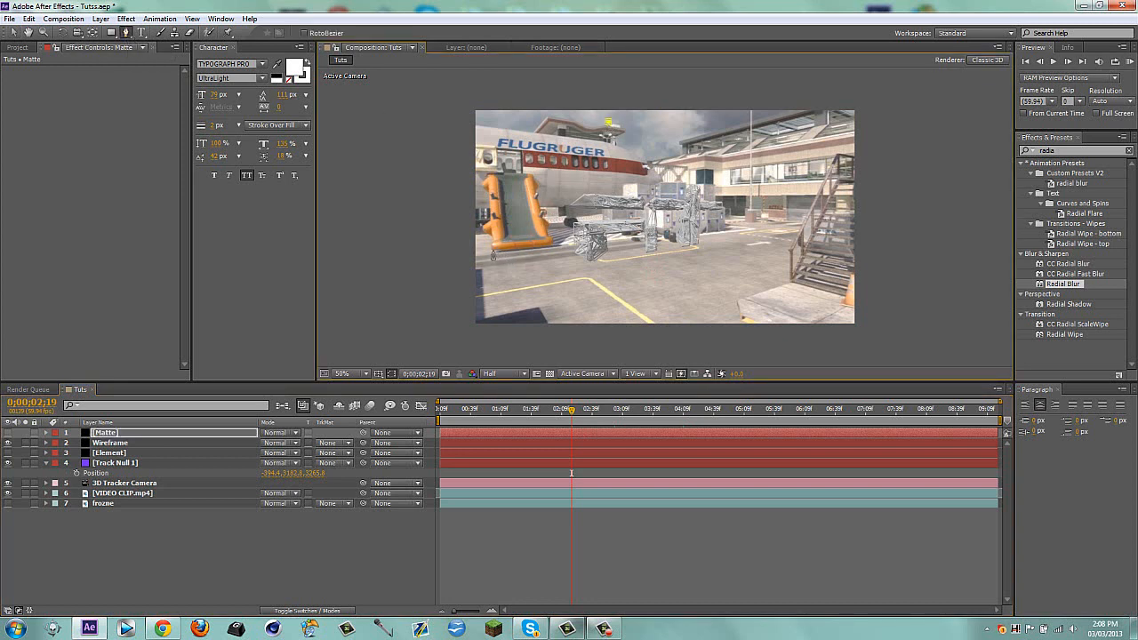
click(491, 253)
click(605, 325)
click(760, 188)
key(ctrl+z)
click(654, 319)
click(707, 312)
click(791, 187)
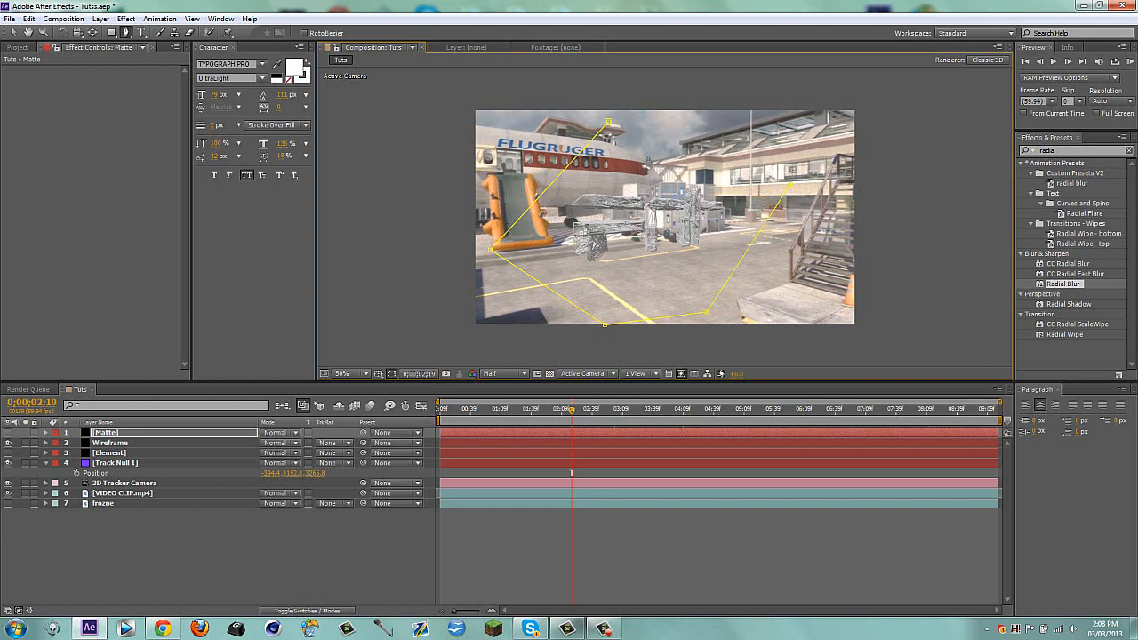
click(608, 122)
key(v)
Reveal the Matte layer's Mask Path and set its first keyframe at 0;00;02;19
click(113, 434)
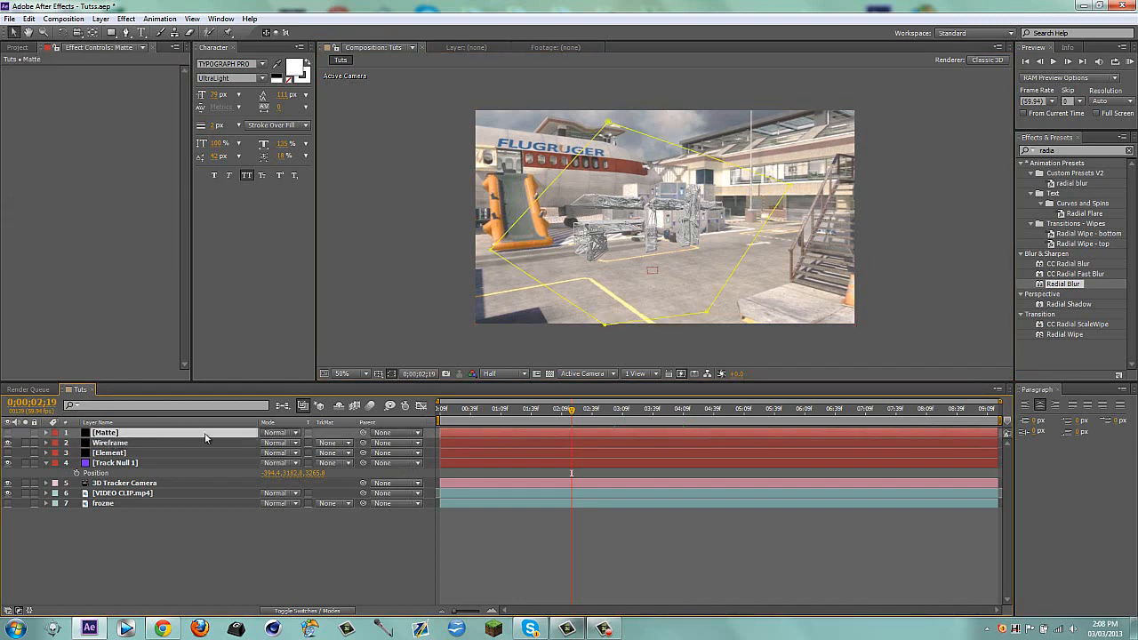
key(m)
click(86, 453)
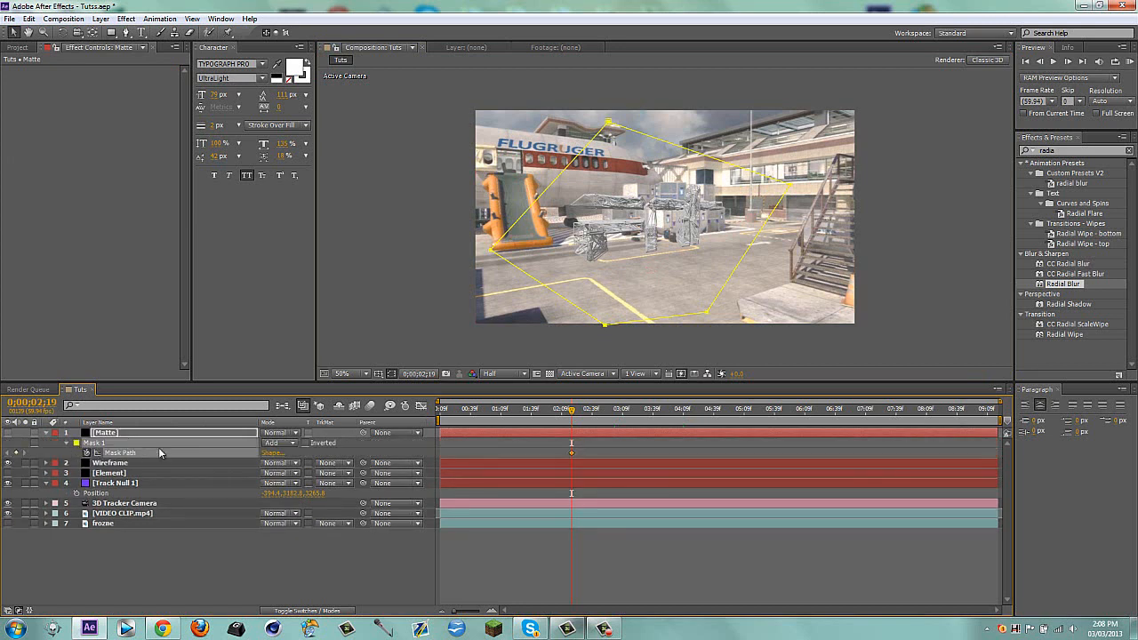
Try keyframing the Matte mask nudged slightly to the right at 0;00;03;19
key(shift+Page_Down)
key(shift+Page_Down)
key(shift+Page_Down)
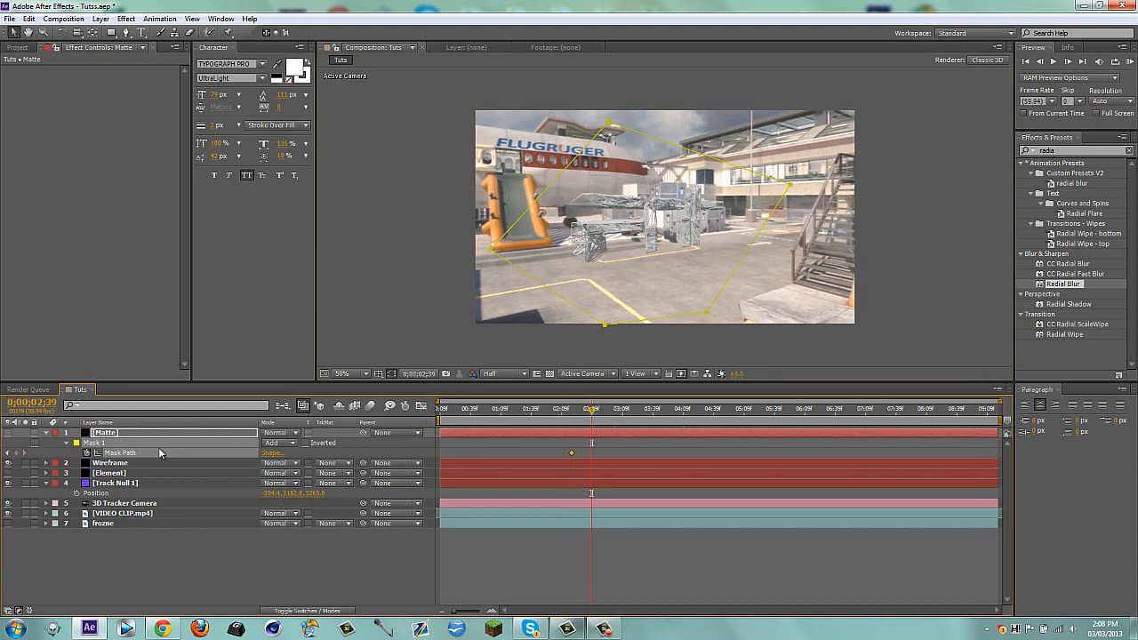
key(j)
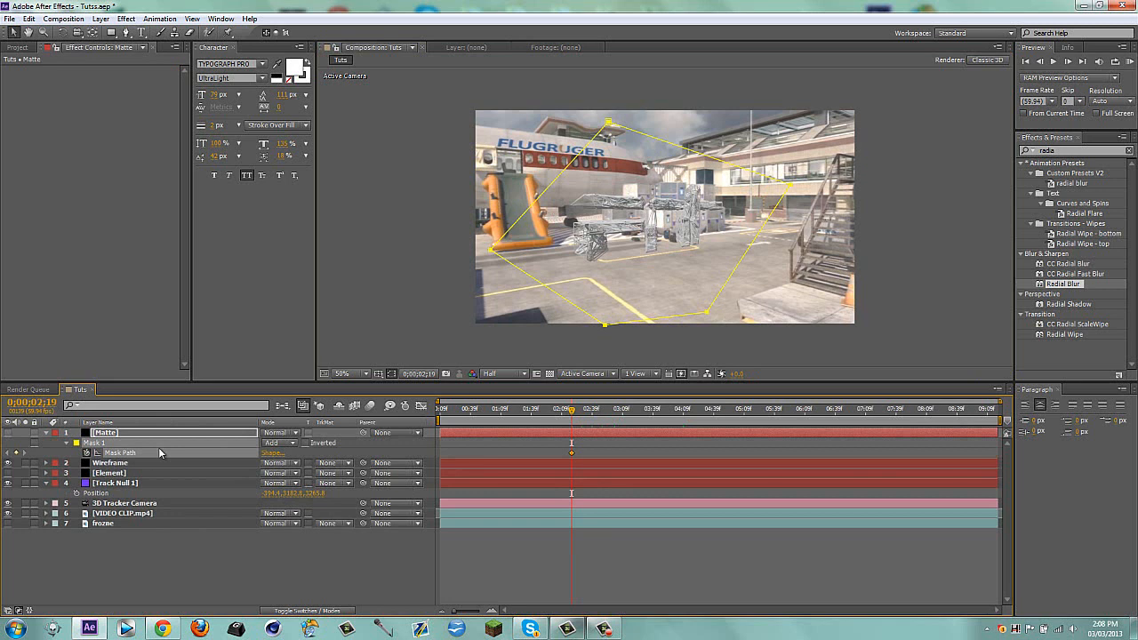
key(shift+Page_Down)
key(shift+Page_Down)
key(shift+Page_Down)
key(shift+Page_Down)
key(shift+Page_Down)
key(shift+Page_Down)
key(shift+Right)
key(shift+Right)
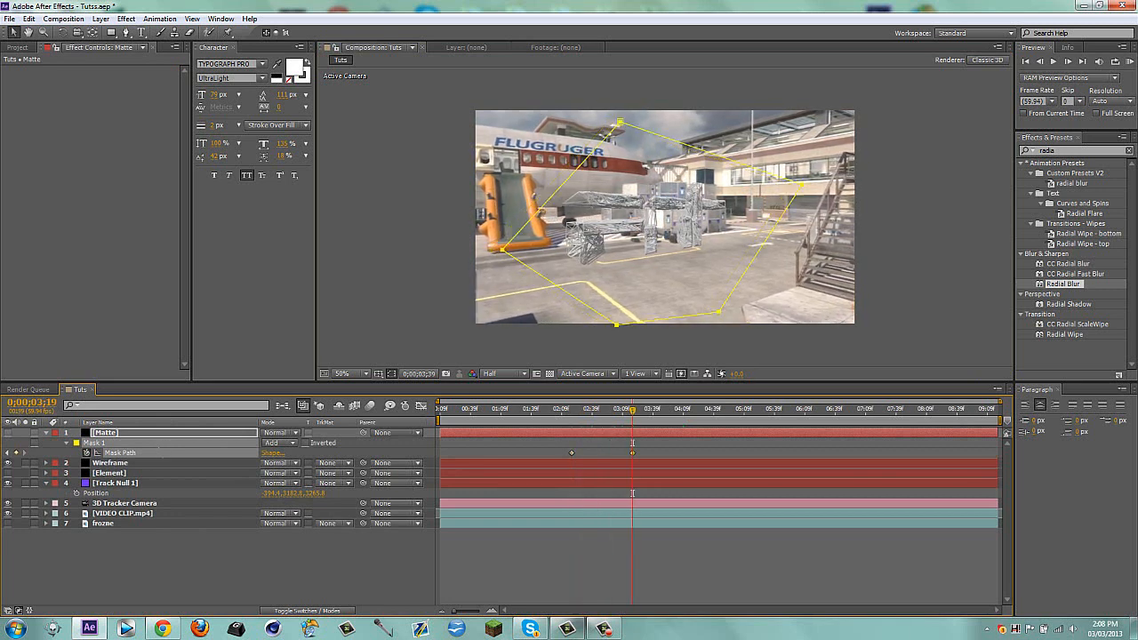
Remove the Mask Path keyframe at 0;00;03;19 and place one with the original mask shape at 0;00;06;39
key(shift+Page_Down)
key(shift+Page_Down)
key(shift+Page_Down)
key(shift+Page_Down)
key(shift+Page_Down)
key(shift+Page_Down)
key(shift+Page_Down)
key(shift+Page_Down)
key(shift+Page_Down)
key(shift+Page_Down)
key(shift+Page_Down)
key(shift+Page_Down)
key(shift+Page_Down)
key(shift+Page_Down)
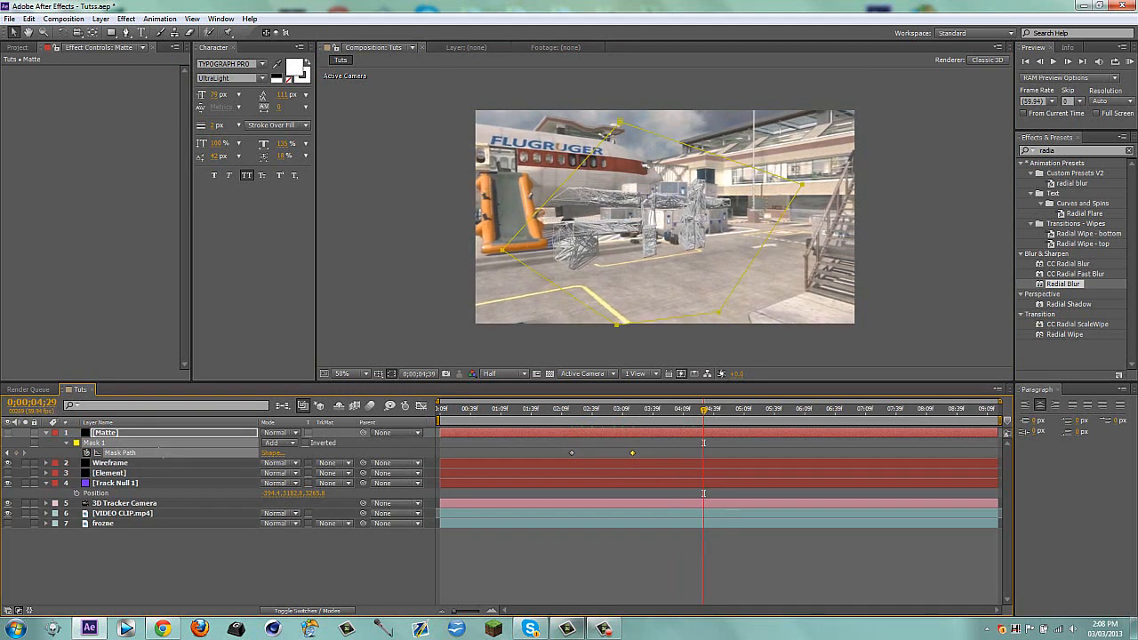
key(shift+Page_Down)
key(shift+Page_Down)
key(shift+Page_Down)
key(shift+Page_Down)
key(shift+Page_Down)
key(shift+Page_Down)
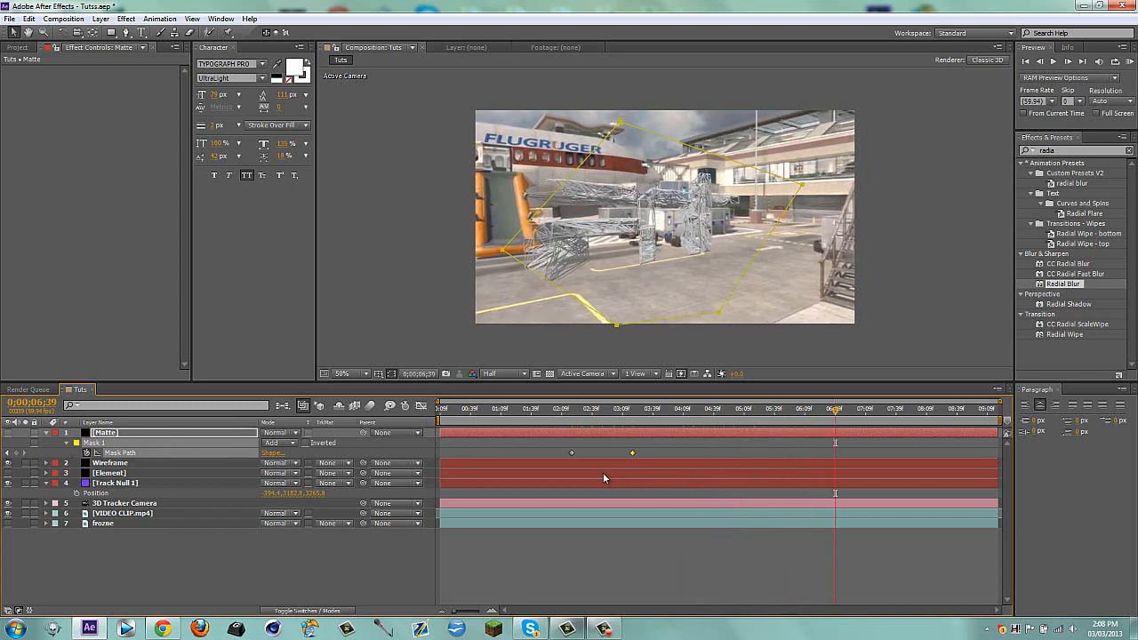
key(Delete)
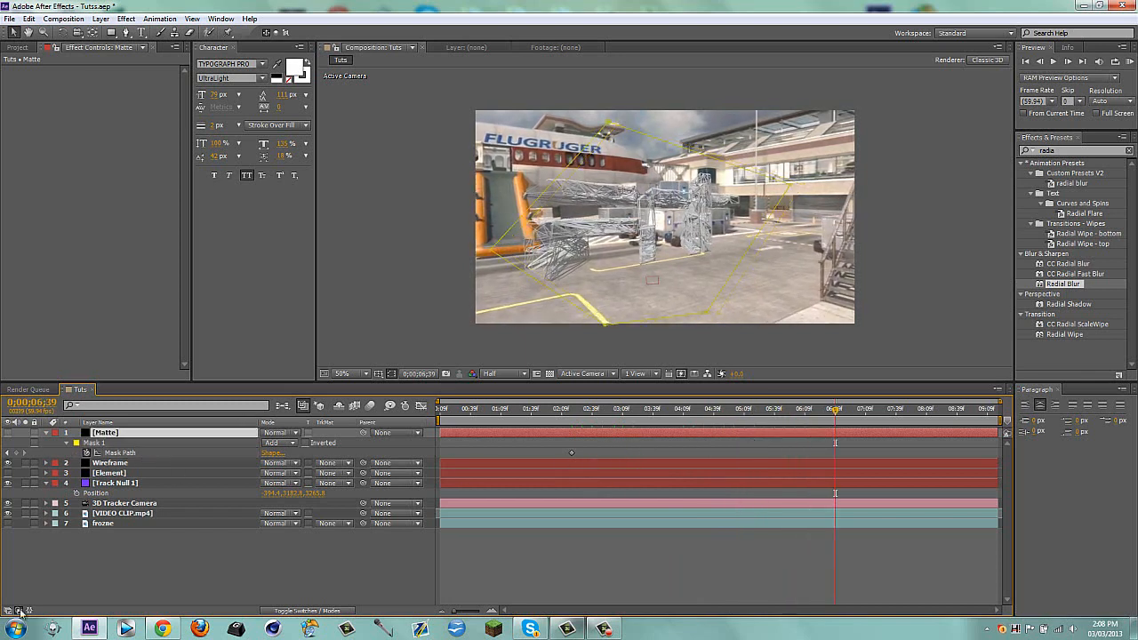
key(ctrl+v)
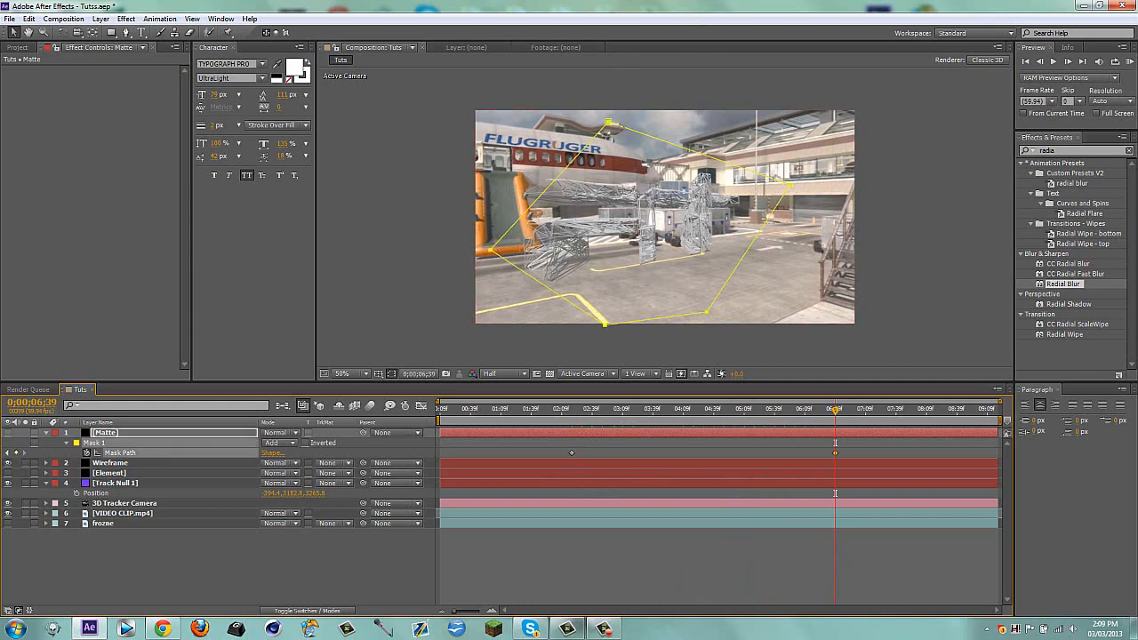
Reshape the mask at 0;00;06;39 into a thin sliver right of the text by moving its upper and left points across
click(610, 123)
drag(610, 122, 783, 184)
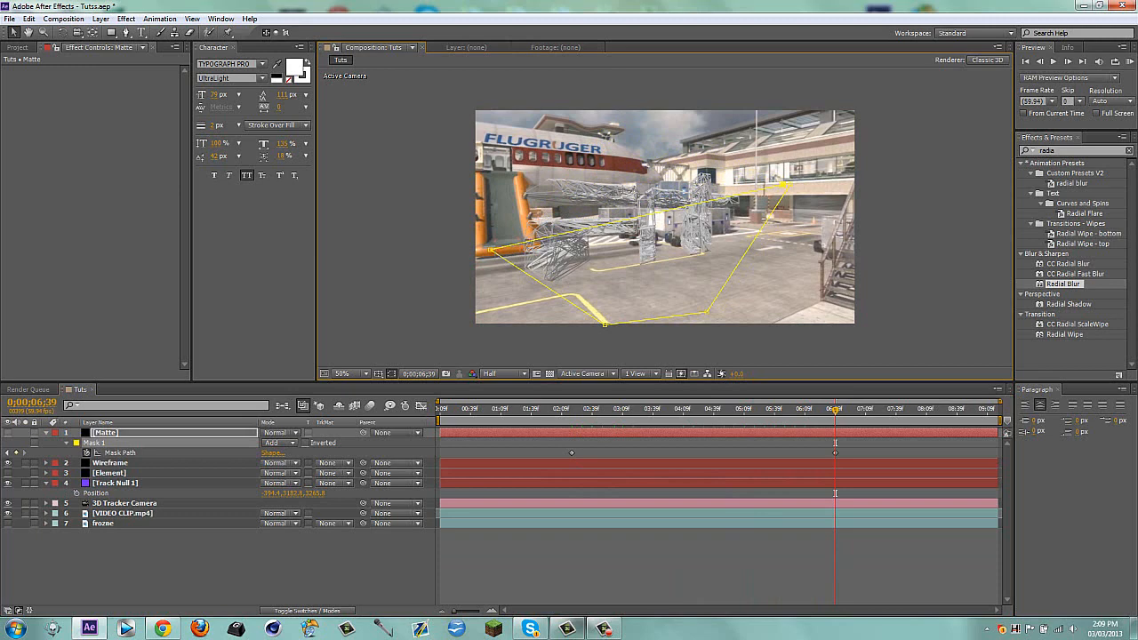
drag(490, 249, 697, 300)
Move all the Matte mask's points off the frame's right side at 0;00;08;03
drag(819, 424, 925, 420)
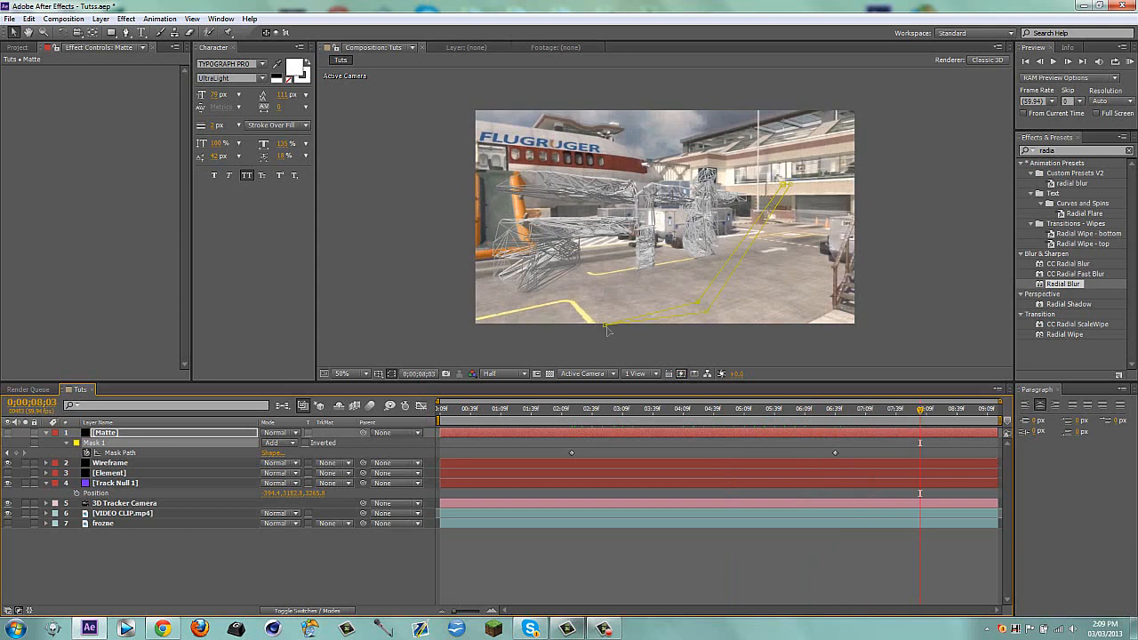
drag(606, 325, 832, 261)
drag(923, 228, 973, 175)
drag(784, 184, 1008, 131)
drag(707, 312, 1015, 196)
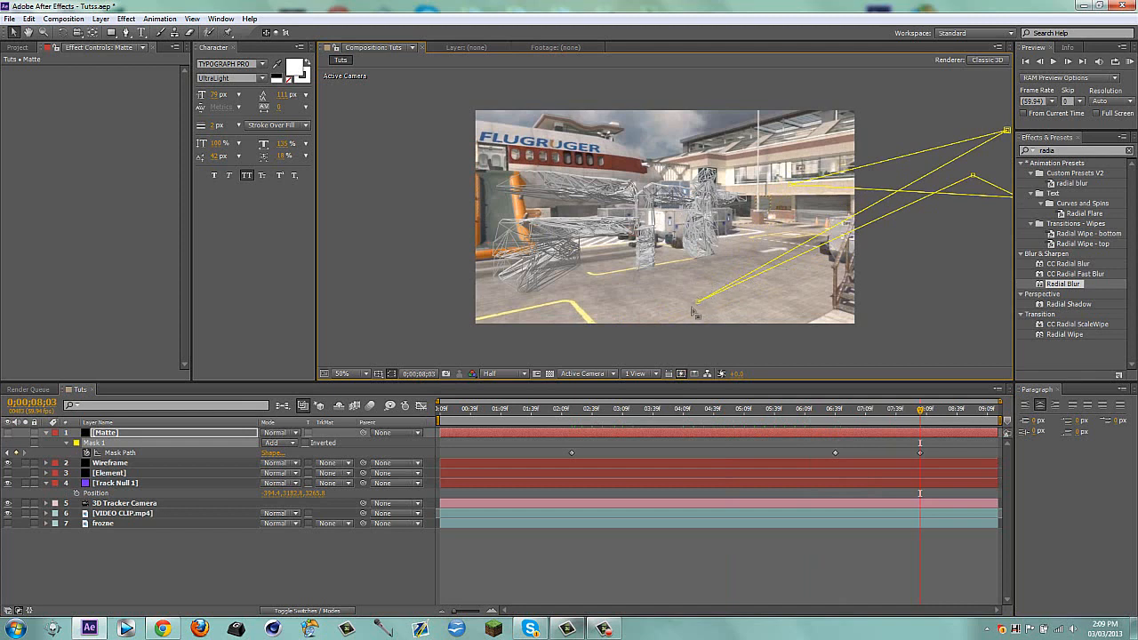
drag(699, 302, 939, 224)
drag(791, 185, 935, 156)
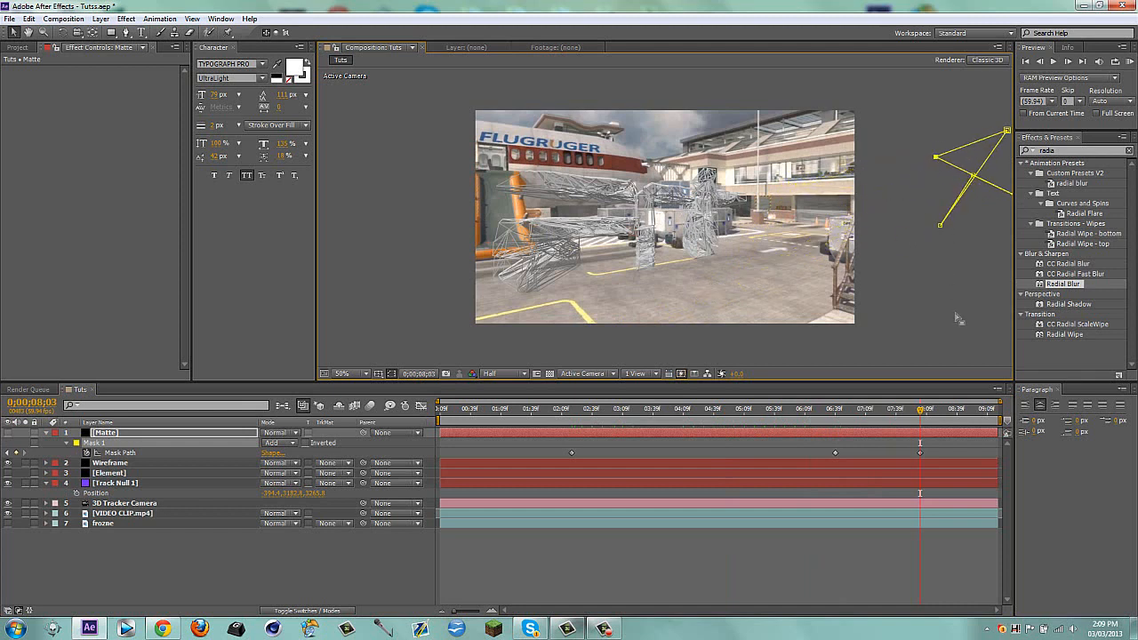
Trim the Matte layer's end to 0;00;08;03 and set its Mask Feather to 15 pixels
click(959, 316)
key(alt+bracketright)
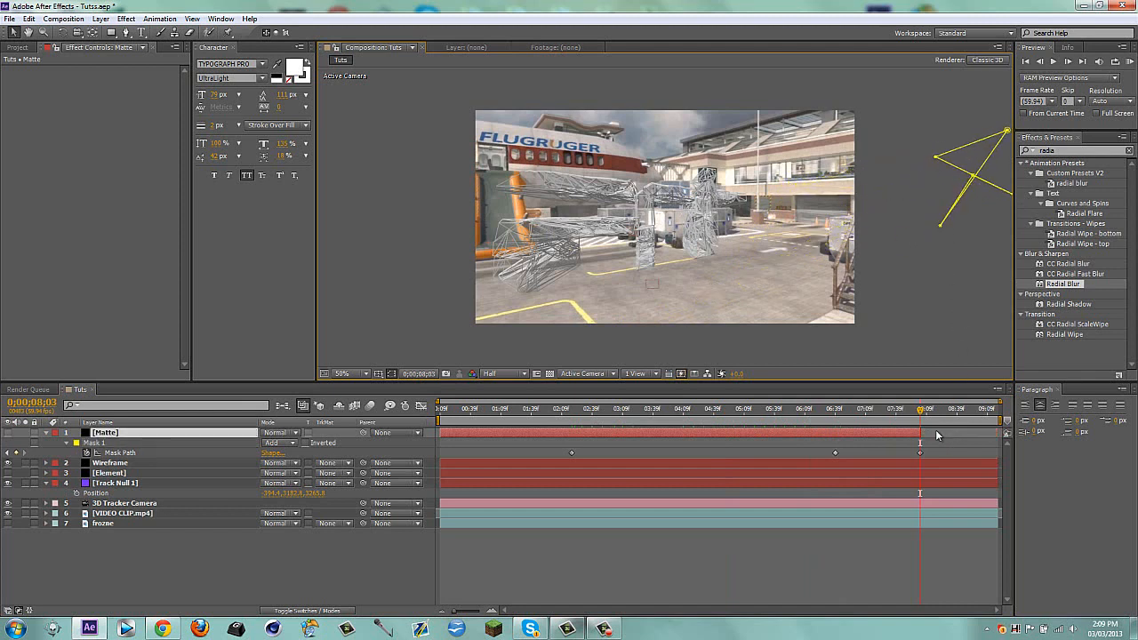
key(f)
click(289, 454)
key(Return)
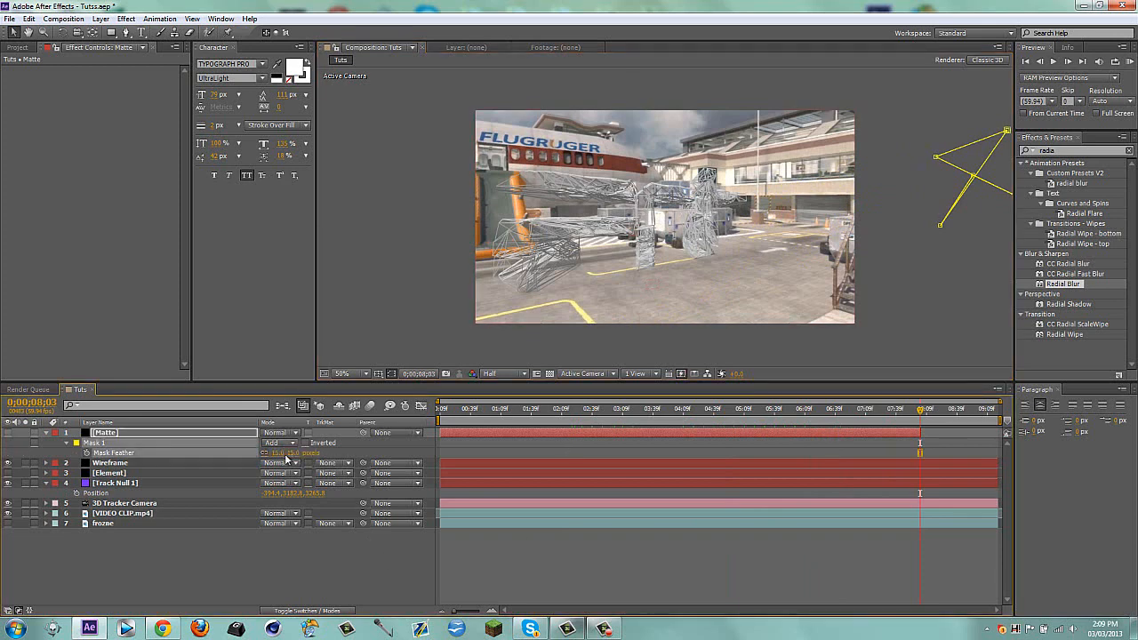
Add composition markers 1 and 2 at the Mask Path keyframes at 0;00;02;19 and 0;00;06;39, and collapse the mask properties
key(f)
key(m)
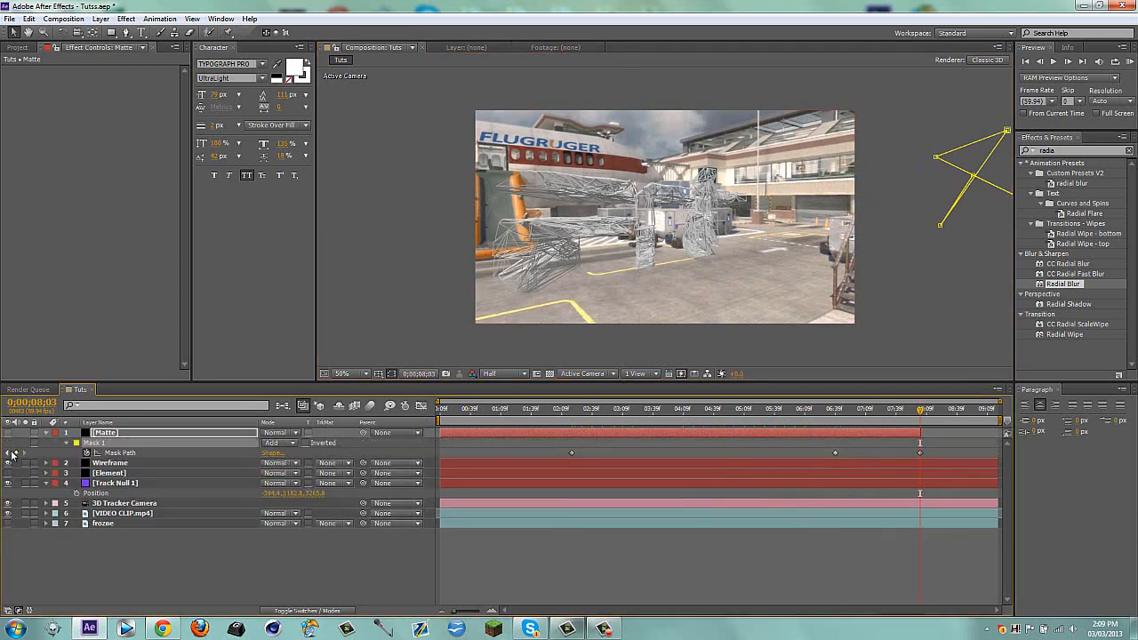
click(11, 453)
click(11, 453)
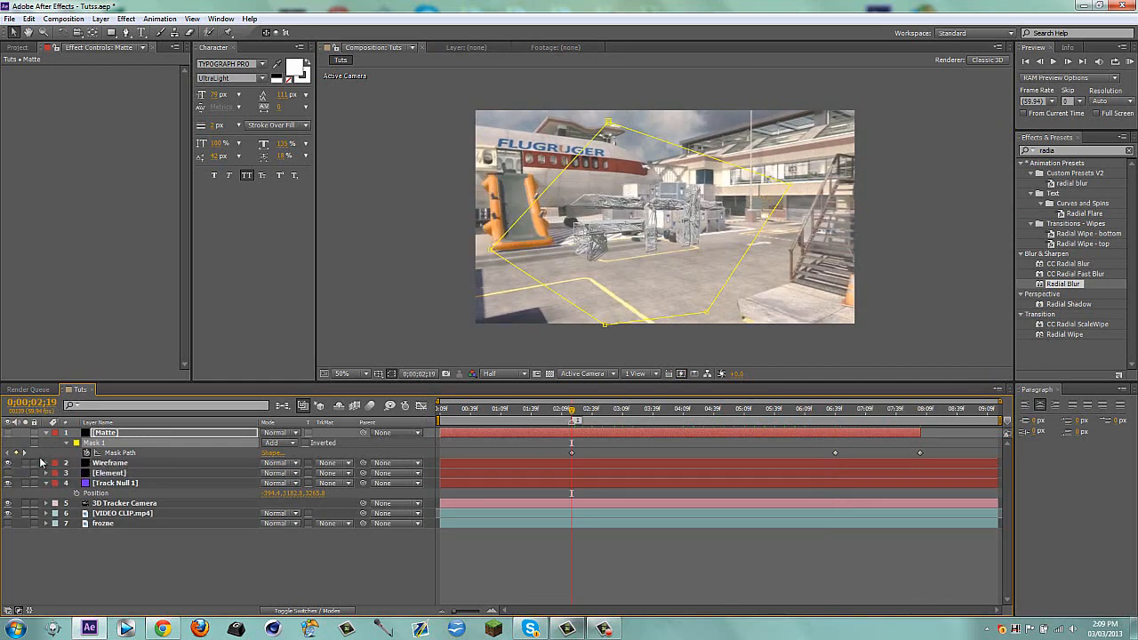
click(26, 453)
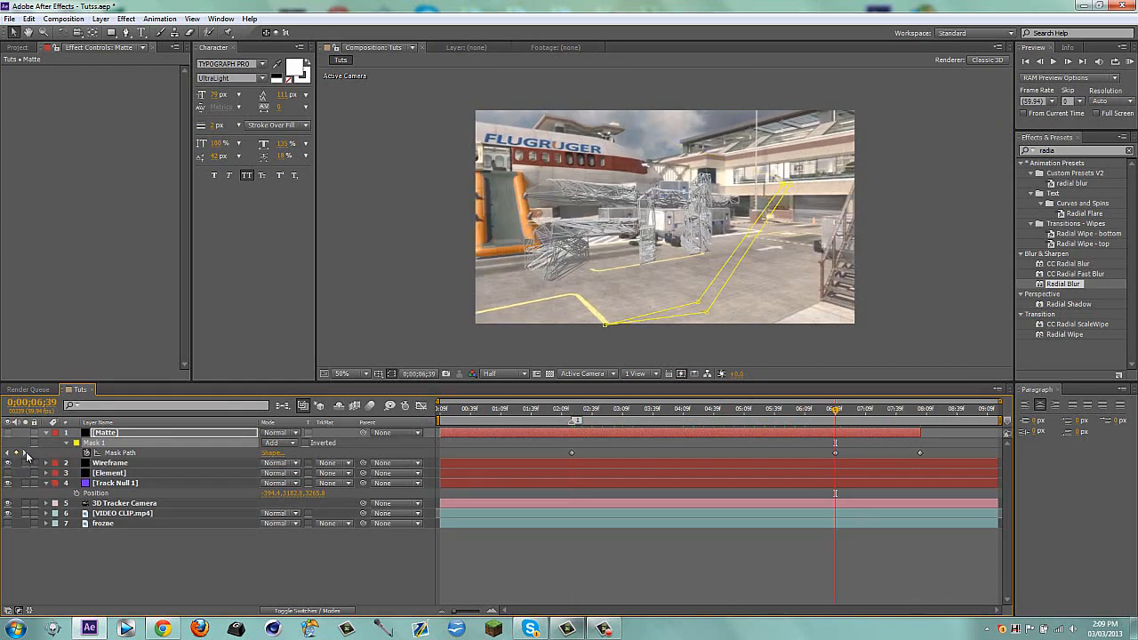
key(m)
Move the Matte layer below Wireframe, and show the Element layer at 0;00;02;19
click(515, 411)
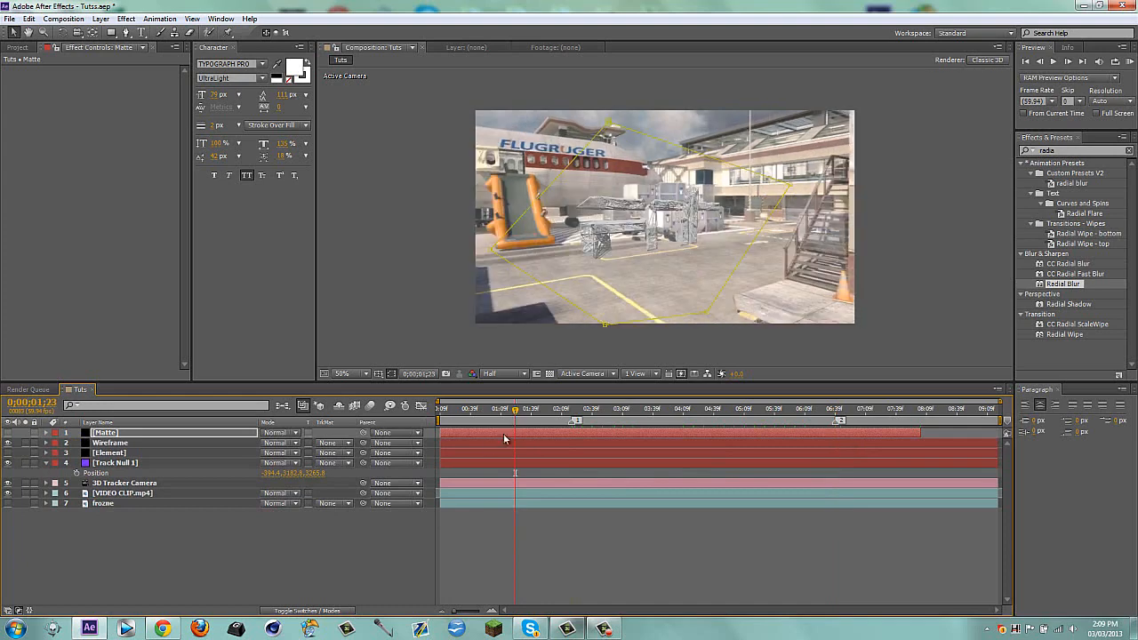
key(ctrl+[)
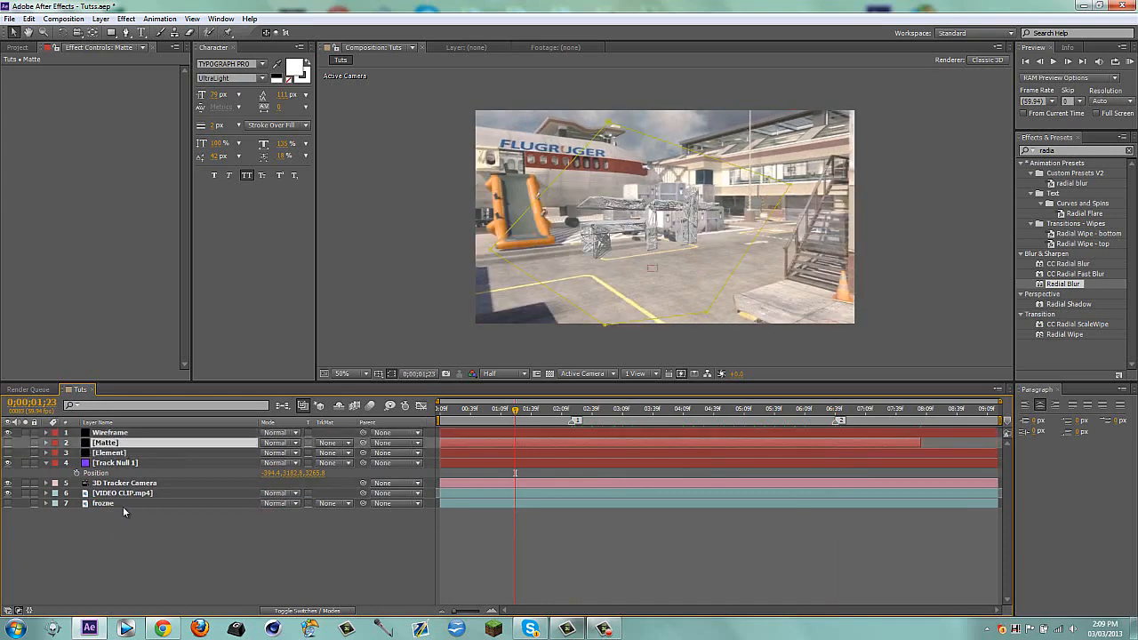
click(102, 455)
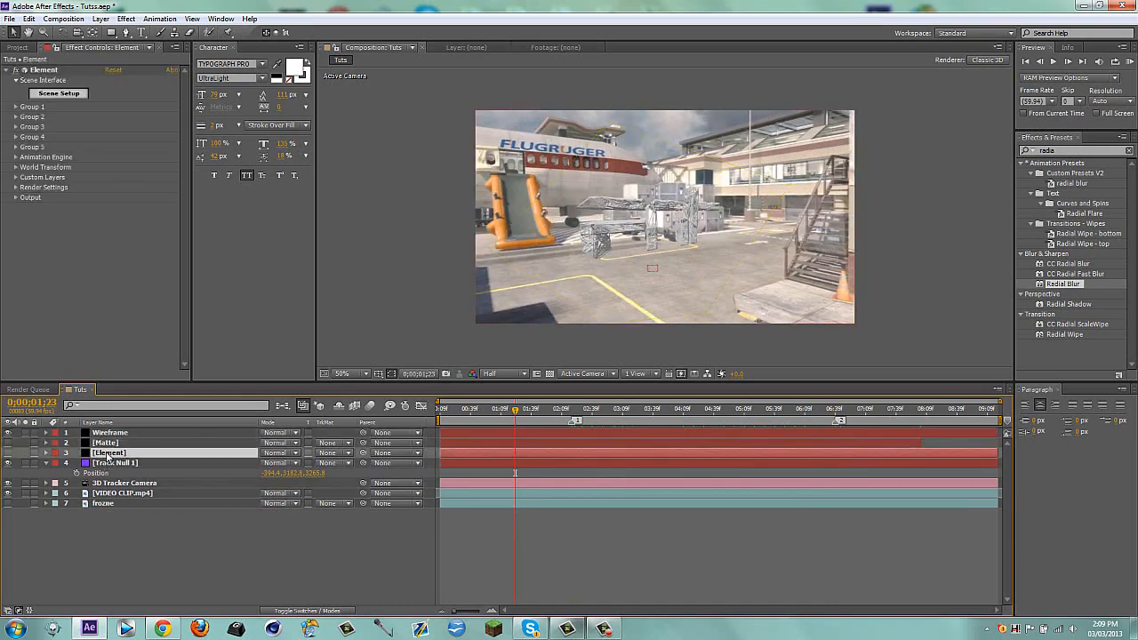
click(572, 411)
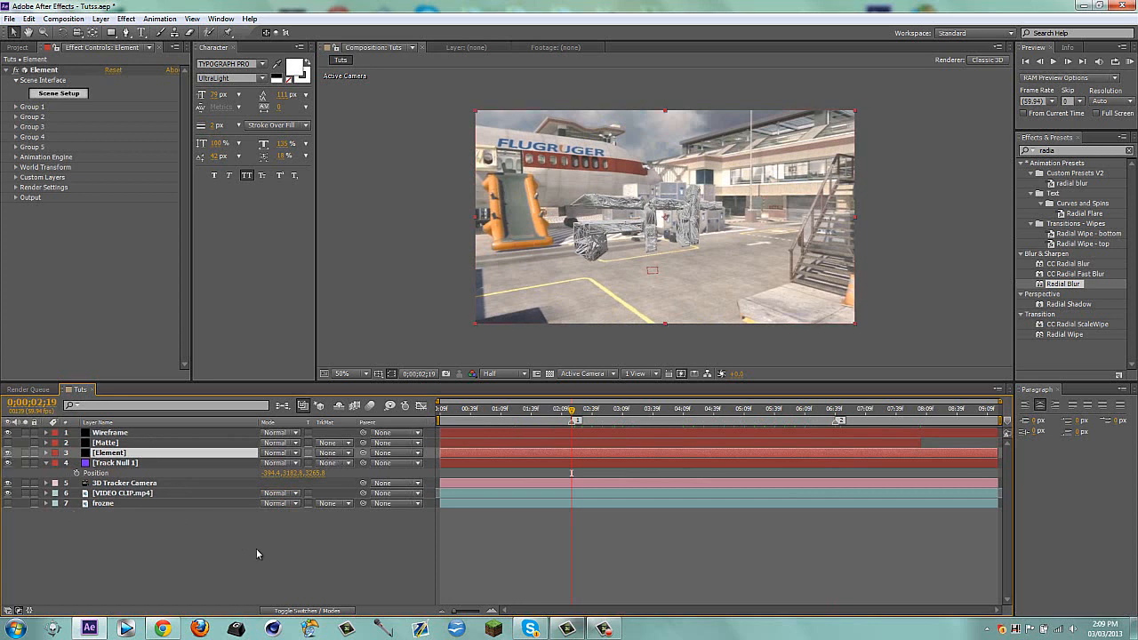
Set the Element layer's track matte to Alpha Inverted Matte "[Matte]" with Wireframe temporarily hidden, and show Wireframe again
click(8, 432)
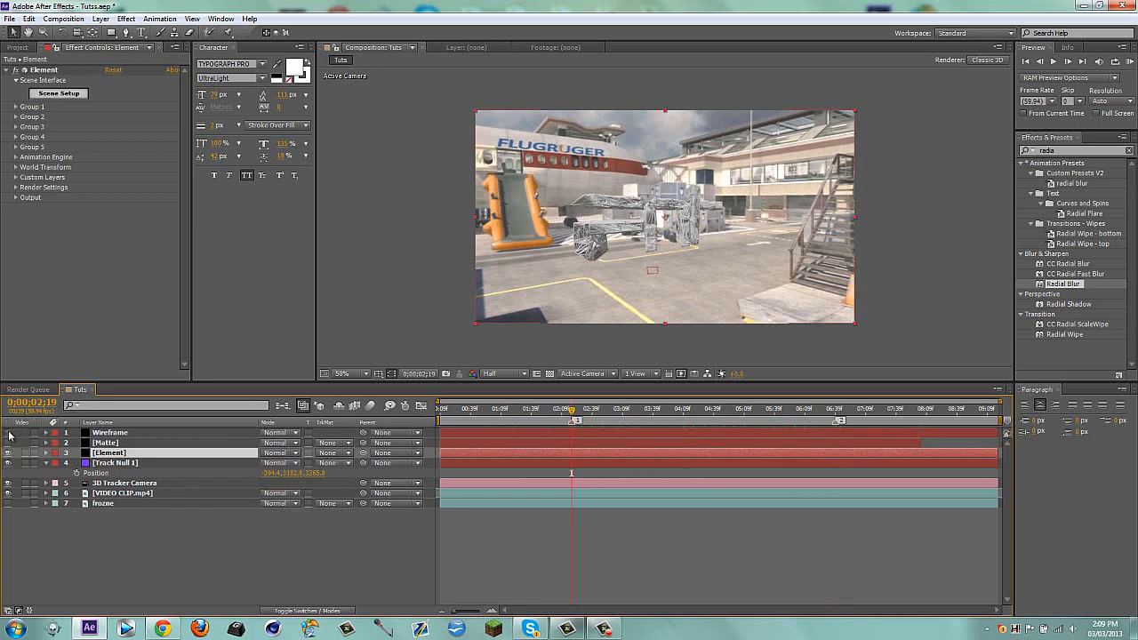
click(305, 531)
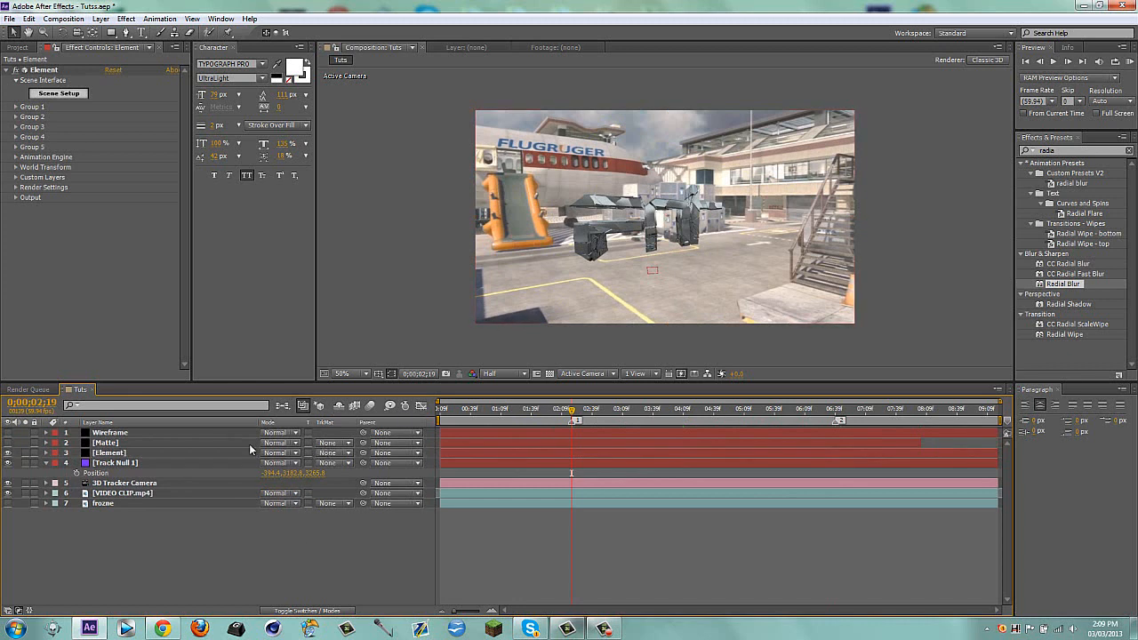
click(329, 453)
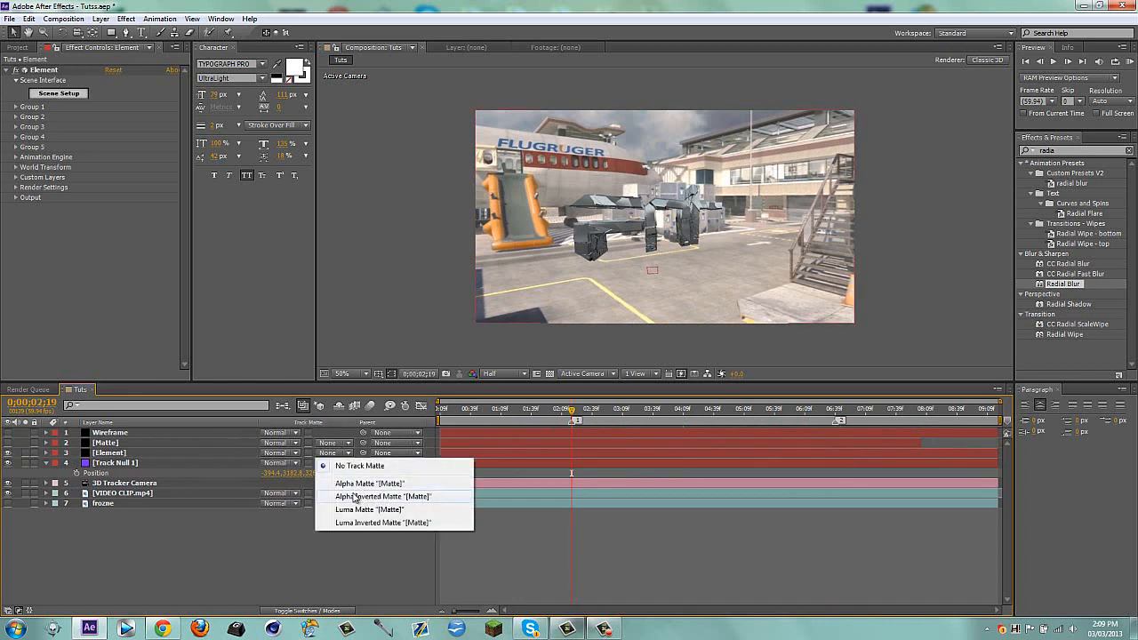
click(355, 496)
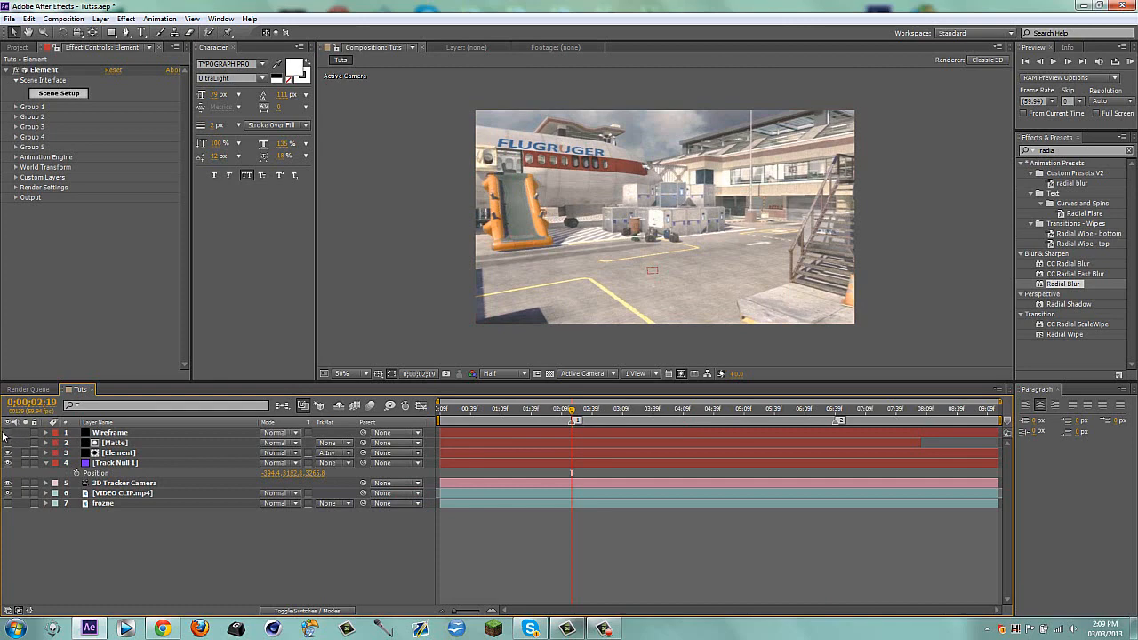
click(8, 433)
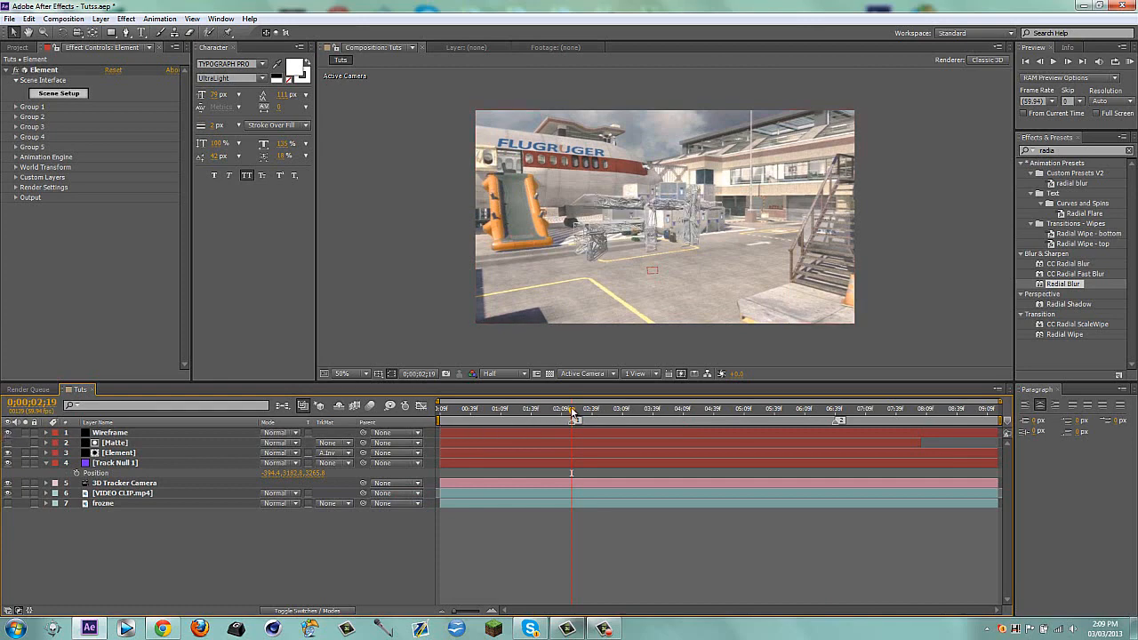
At 0;00;04;52, duplicate the Matte layer and place the copy directly above Wireframe
drag(574, 416, 727, 412)
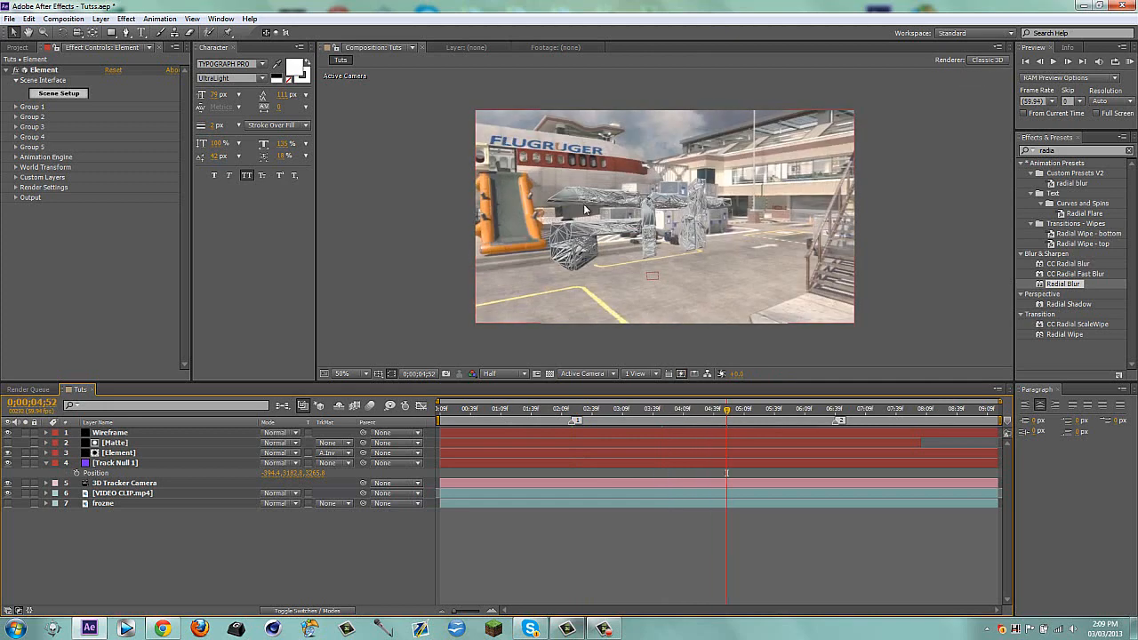
click(732, 443)
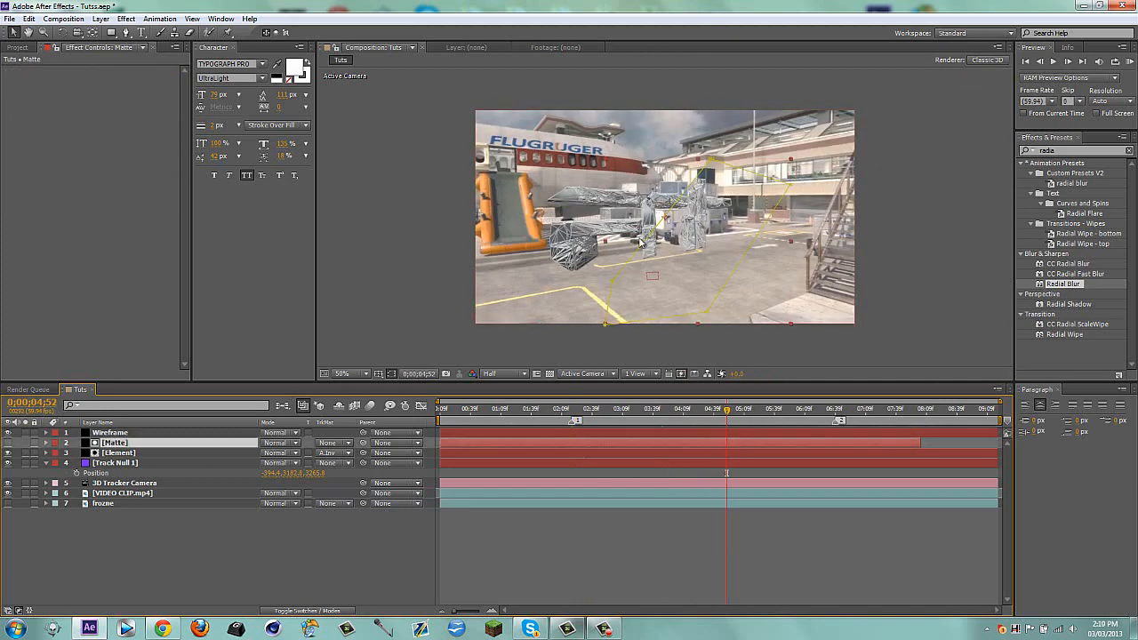
scroll(667, 213, up, 2)
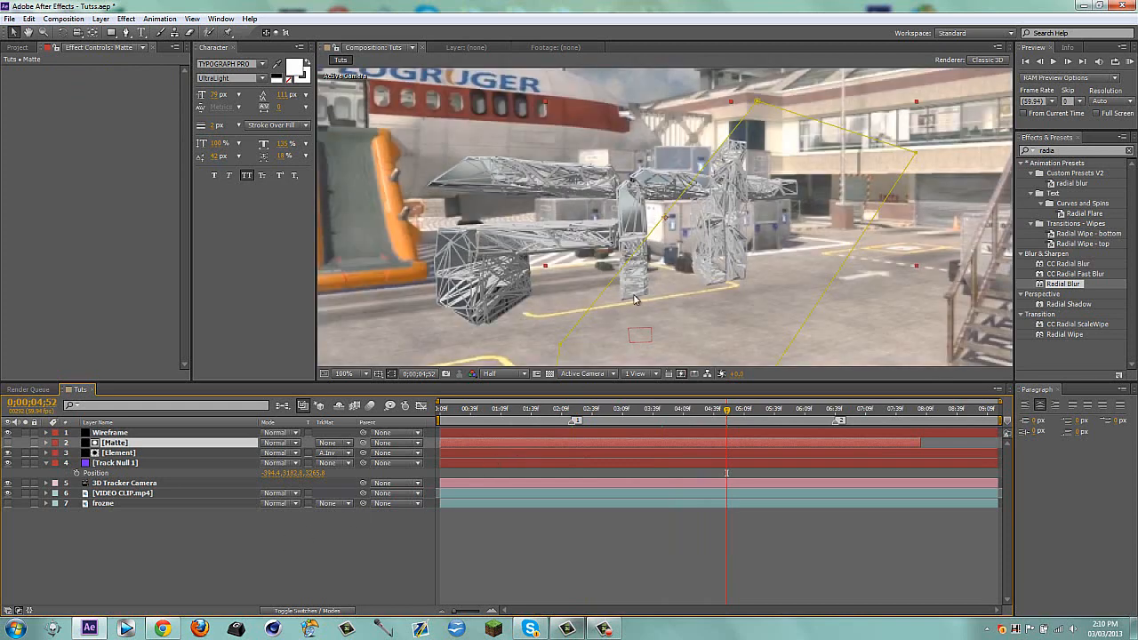
scroll(637, 289, down, 2)
click(214, 562)
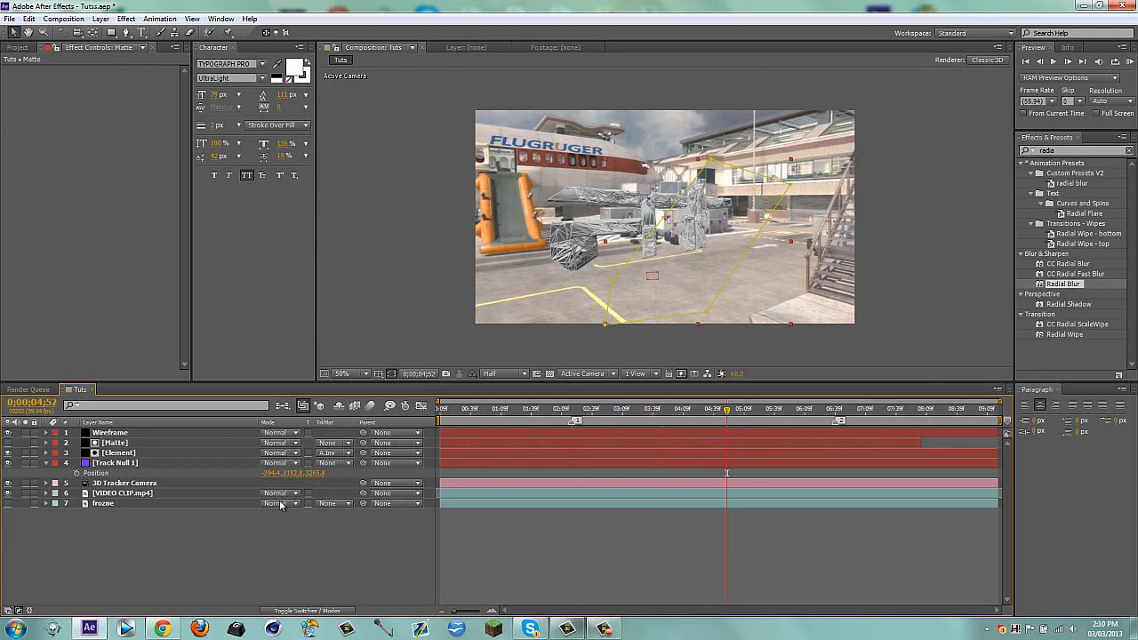
click(136, 444)
key(ctrl+d)
drag(124, 443, 132, 430)
Set the Wireframe layer's track matte to Alpha Matte "[Matte]" and inspect the transition on the text up close
click(346, 443)
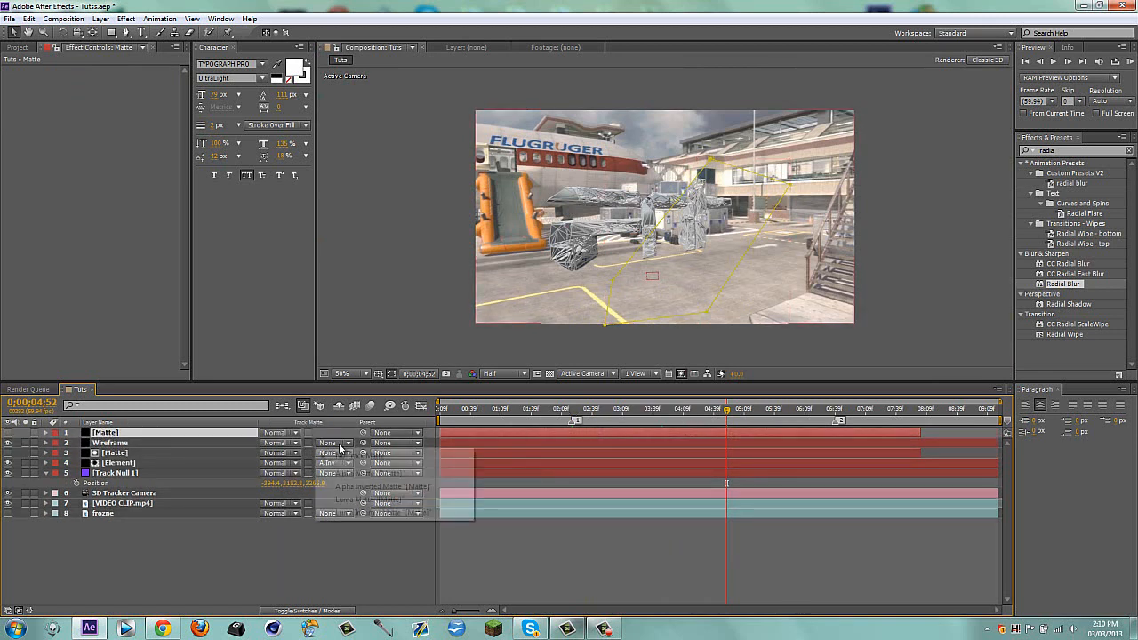
click(355, 472)
click(388, 530)
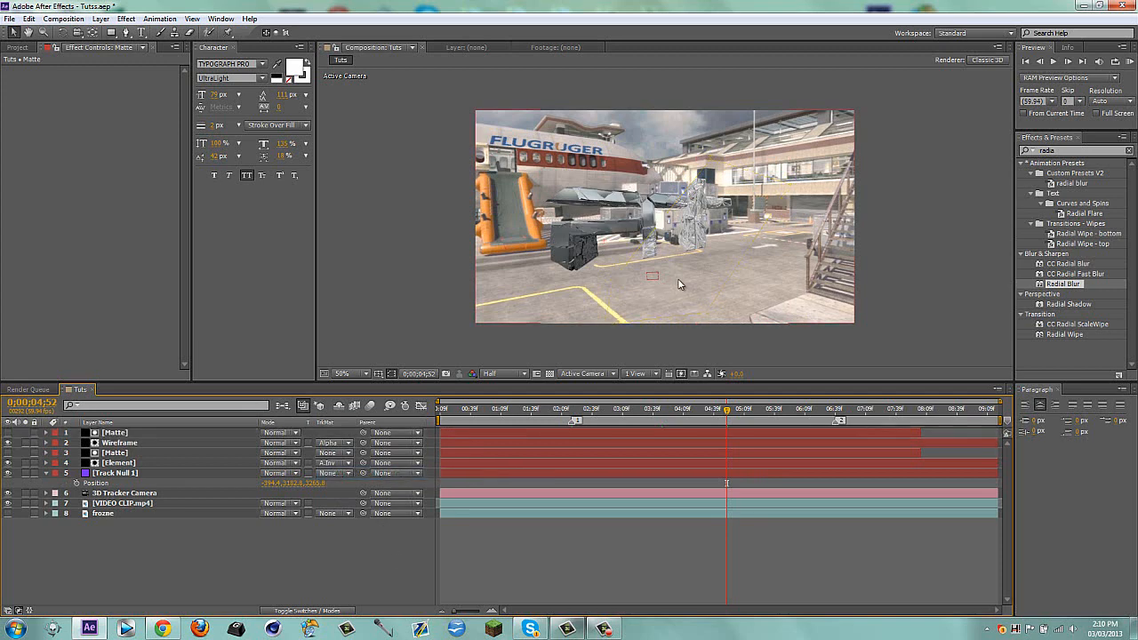
scroll(614, 202, up, 2)
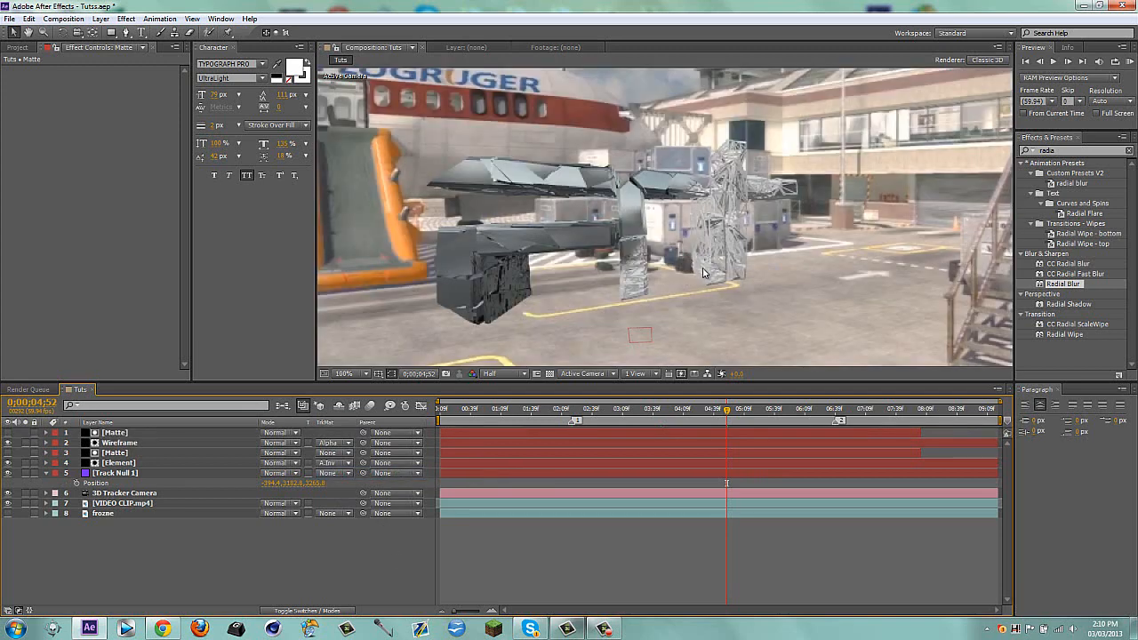
scroll(774, 265, down, 2)
Add an adjustment layer named CC Light and trim it to span from marker 1 to marker 2
key(1)
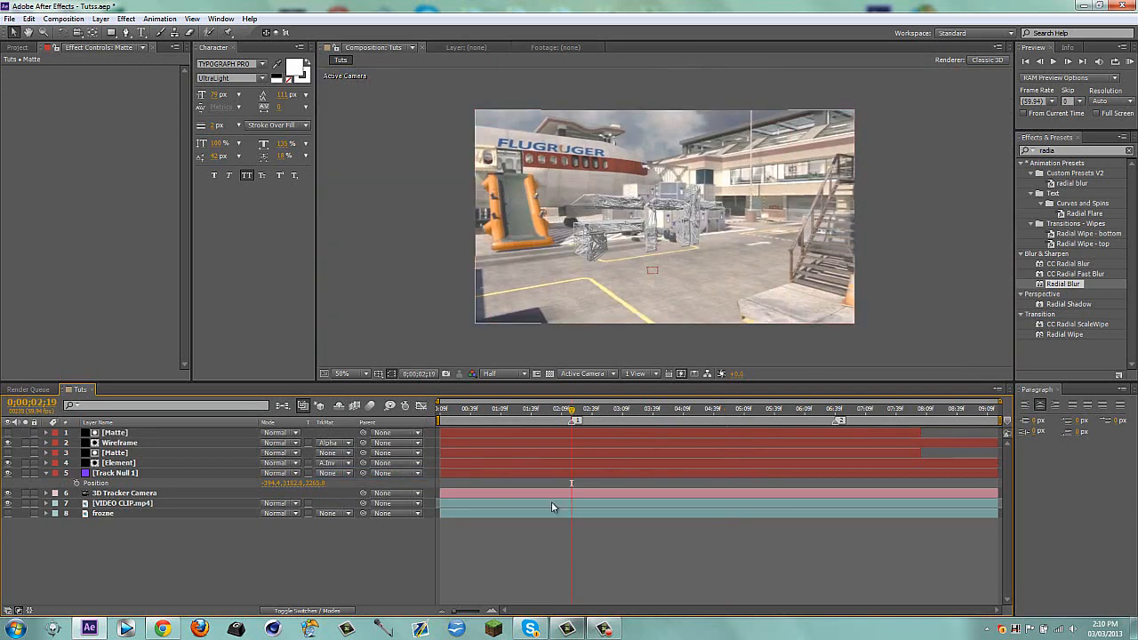
key(ctrl+alt+y)
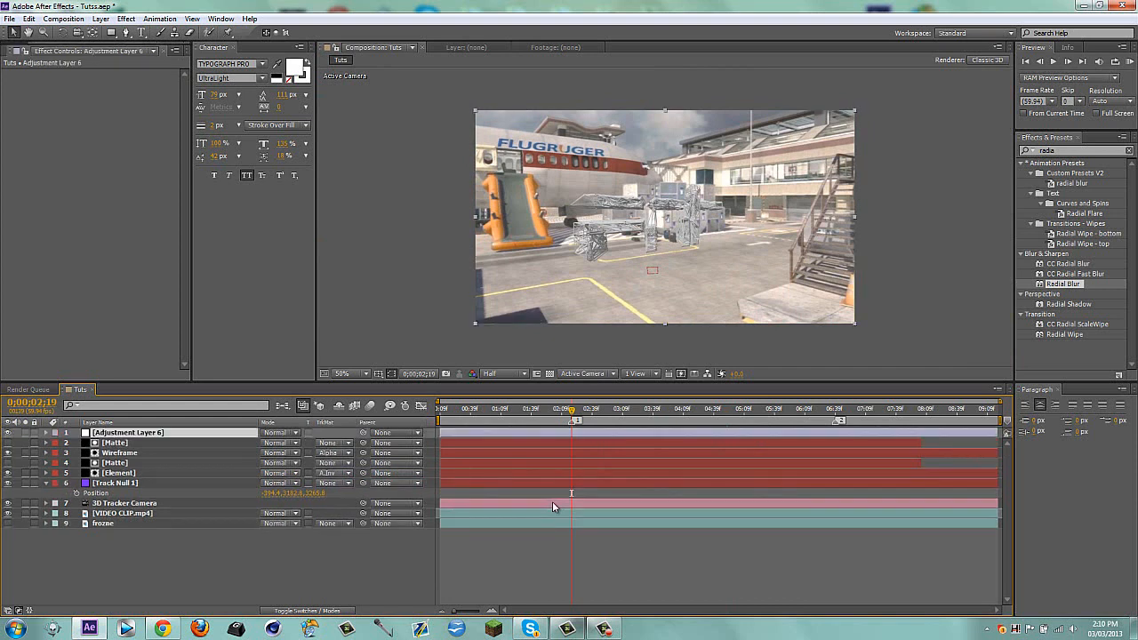
key(Return)
text(CC Light)
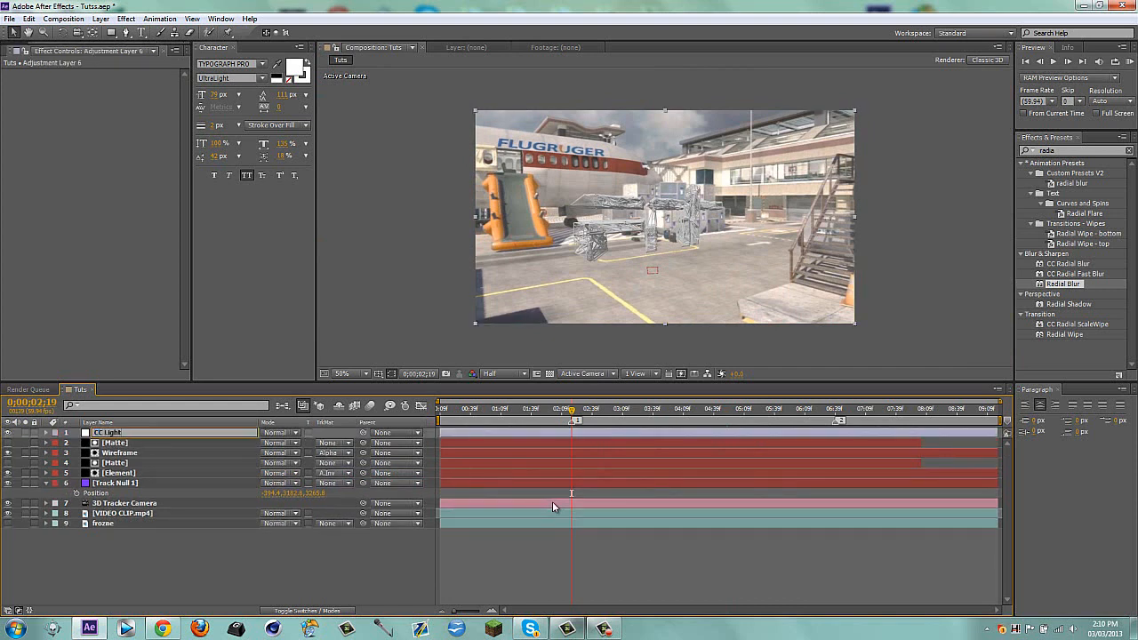
key(Return)
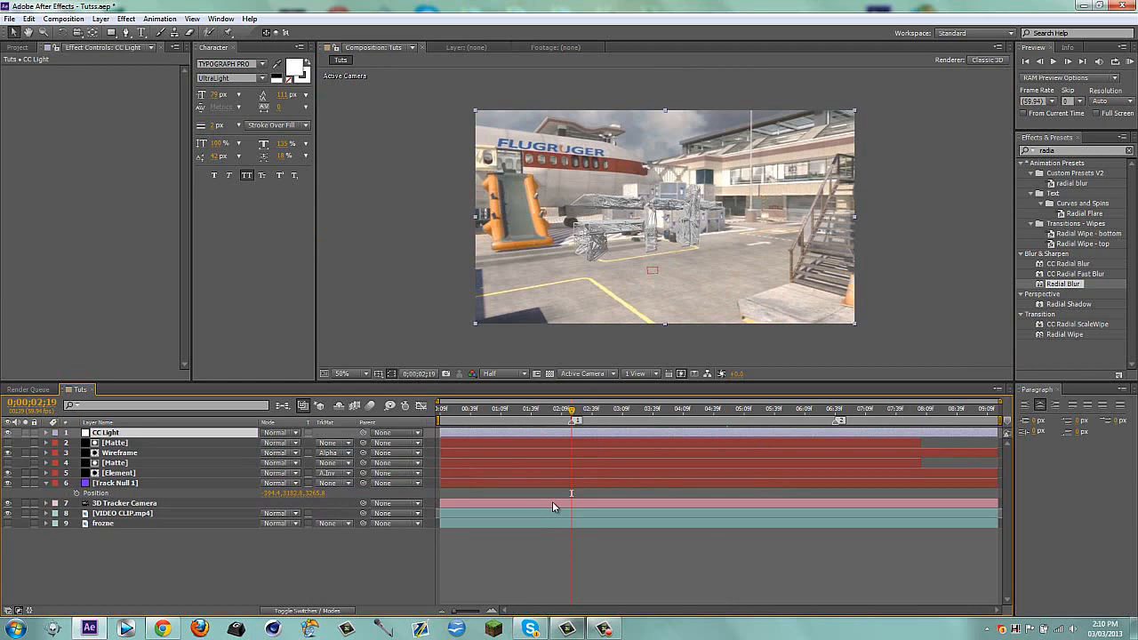
key(alt+bracketleft)
key(2)
key(alt+bracketright)
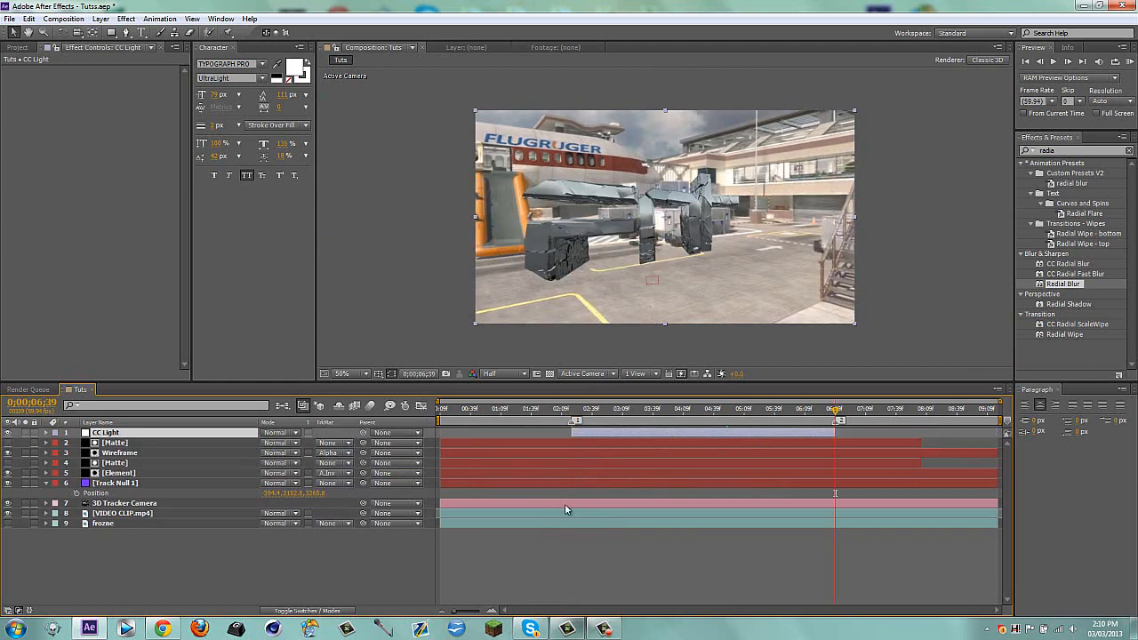
Return to marker 1, search the effects for "cc light", and apply CC Light Sweep to the CC Light layer
key(1)
drag(1071, 150, 866, 158)
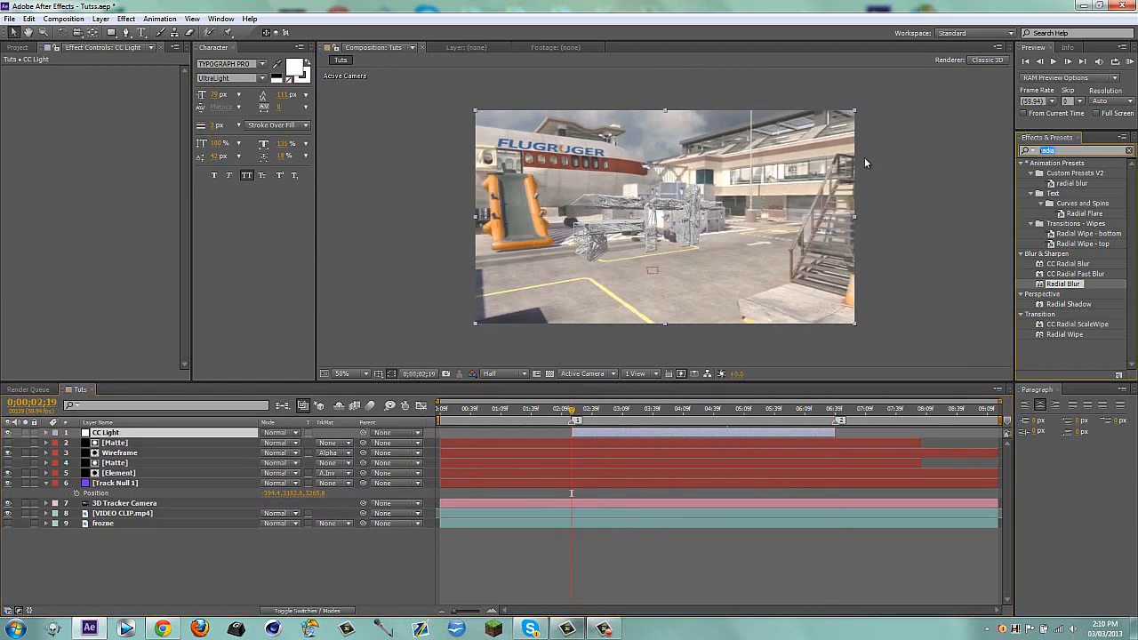
text(cc light)
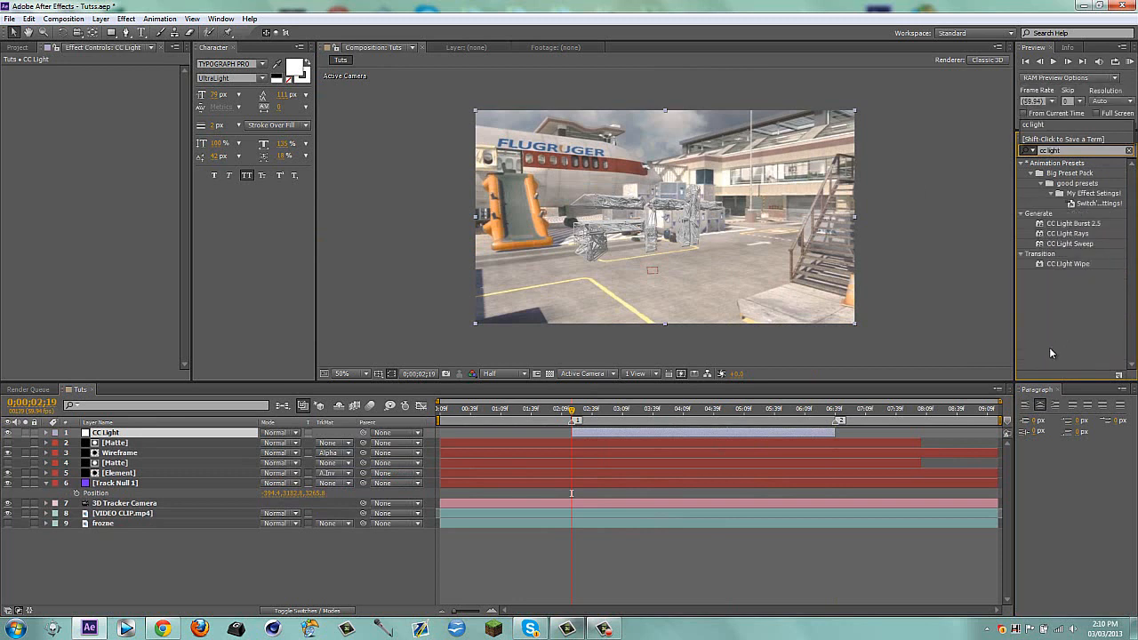
drag(1071, 244, 645, 433)
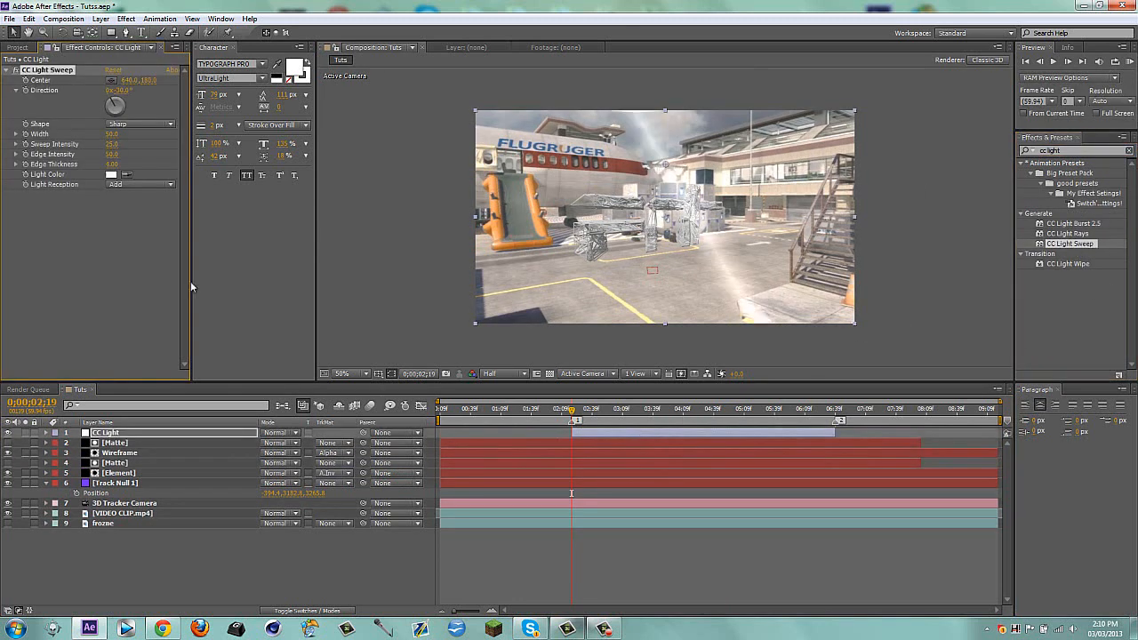
Try Cutout as the sweep's Light Reception with its Center at about 344, 324, and switch back to Add
click(133, 185)
click(146, 223)
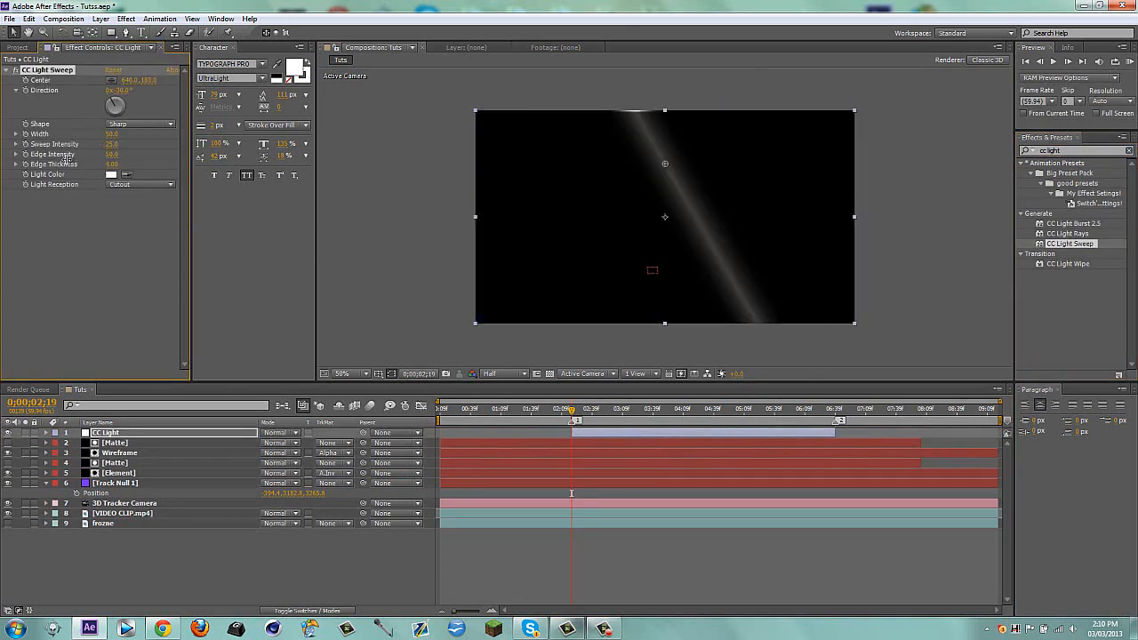
drag(667, 162, 577, 205)
click(133, 185)
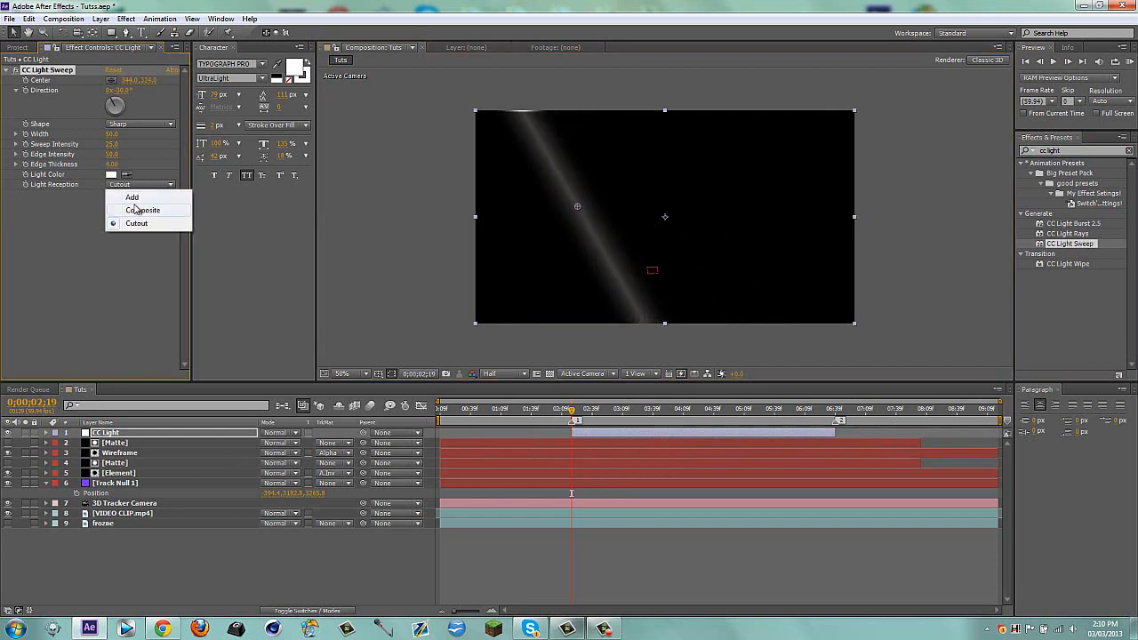
click(135, 196)
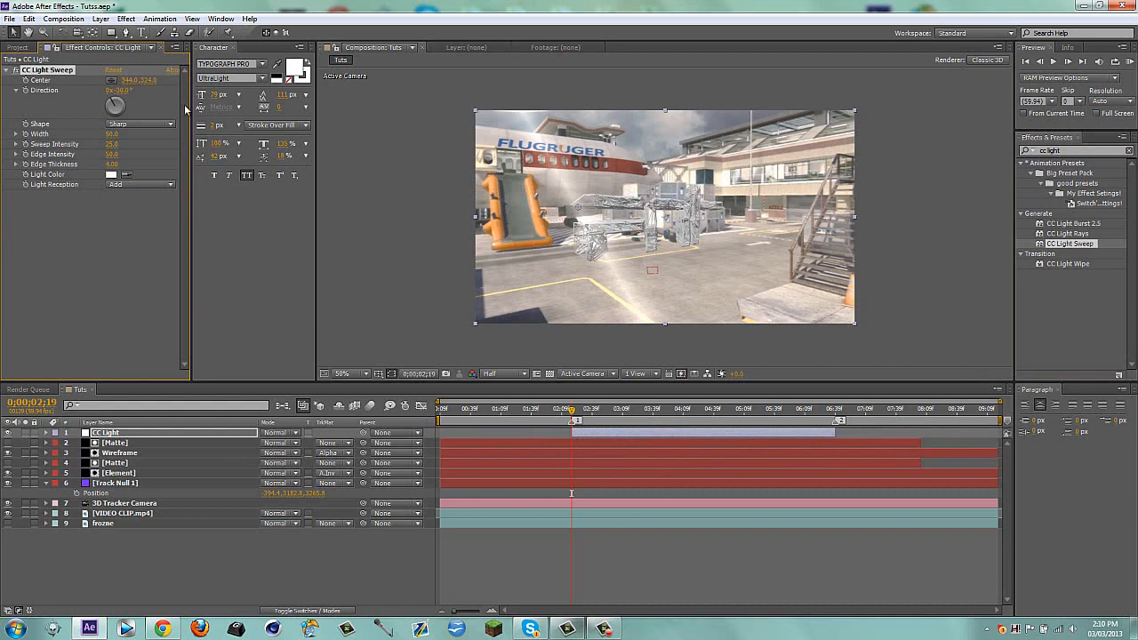
Show the upper Matte layer as a guide and set the light sweep's Direction to about 43° to follow the mask's upper-left edge
drag(128, 90, 184, 91)
click(114, 443)
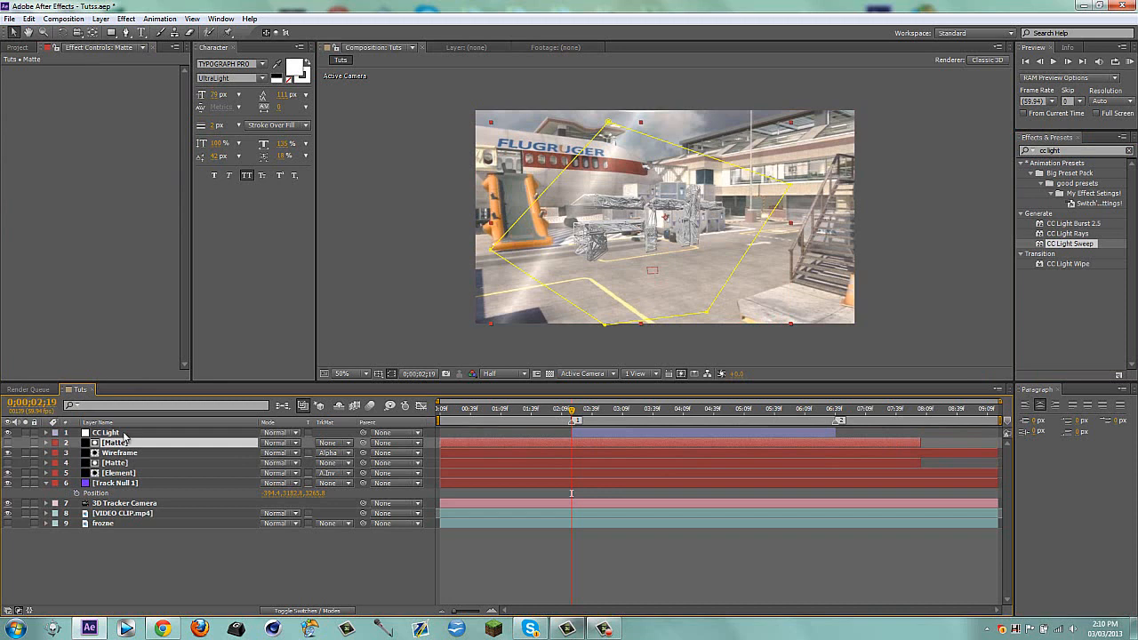
click(8, 443)
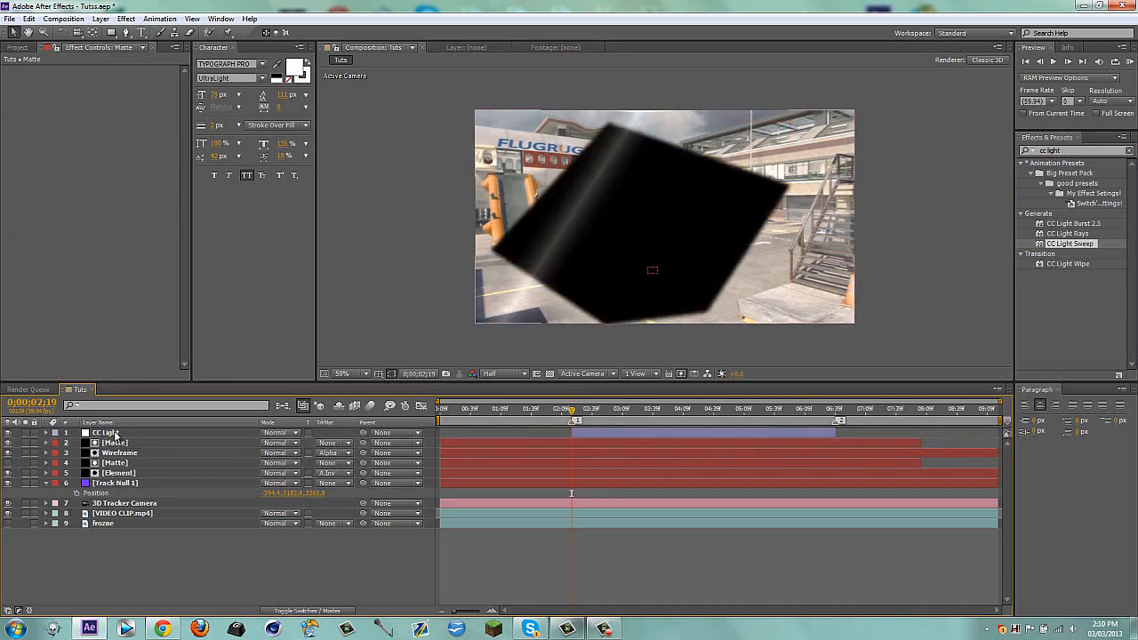
click(602, 196)
drag(126, 93, 133, 90)
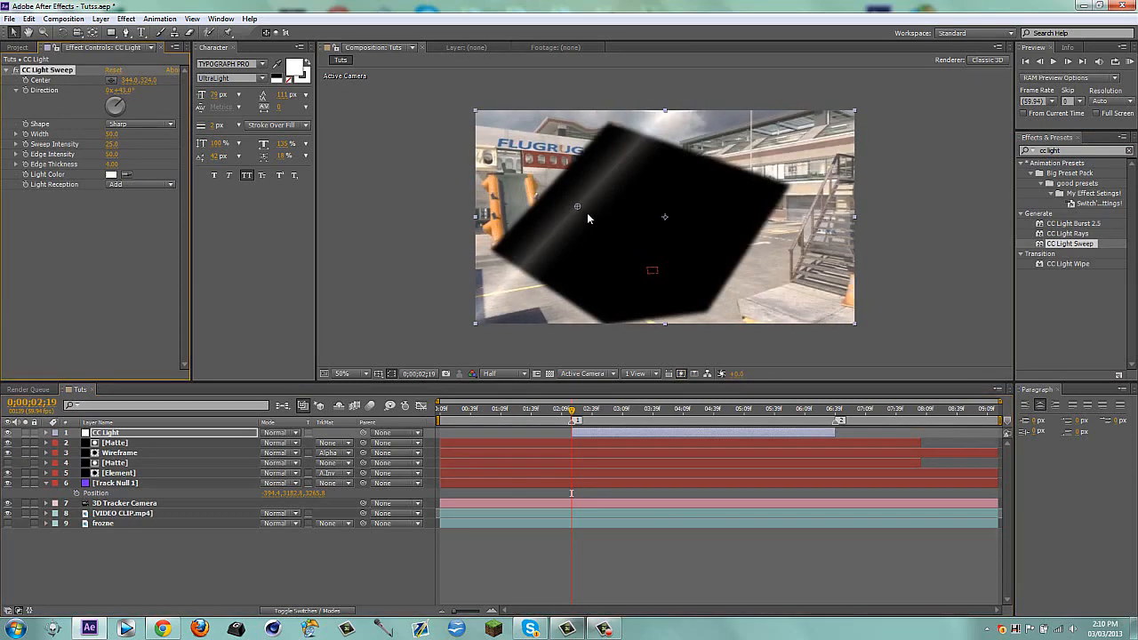
Move the sweep's Center to about 242, 230 beside the mask edge, hide the Matte, and keyframe Center at 0;00;02;19
drag(577, 206, 546, 178)
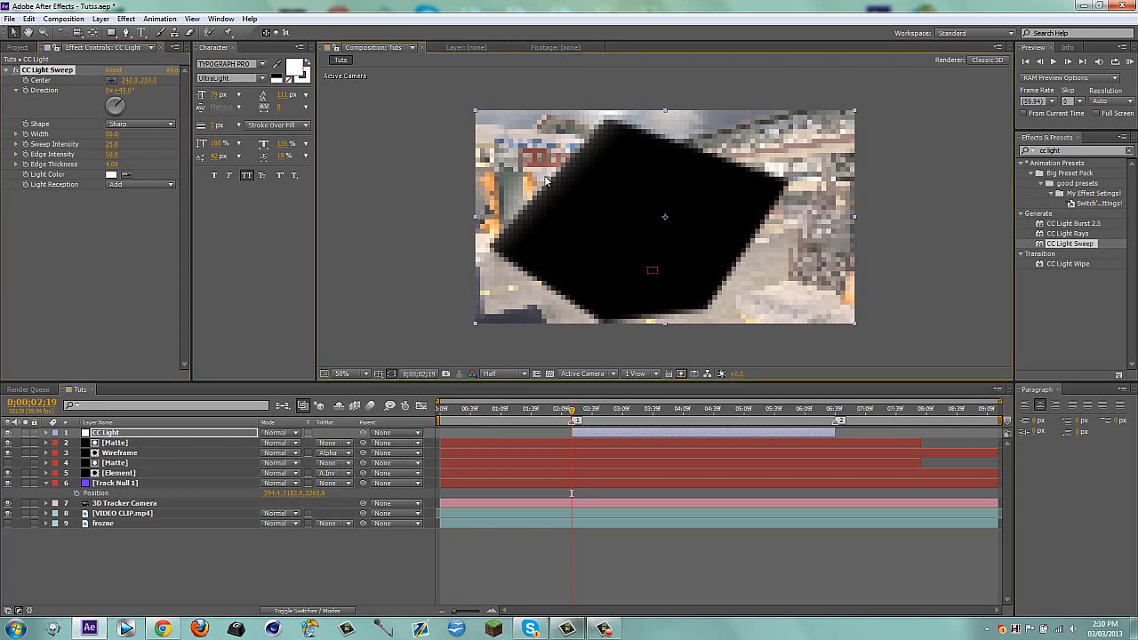
click(8, 453)
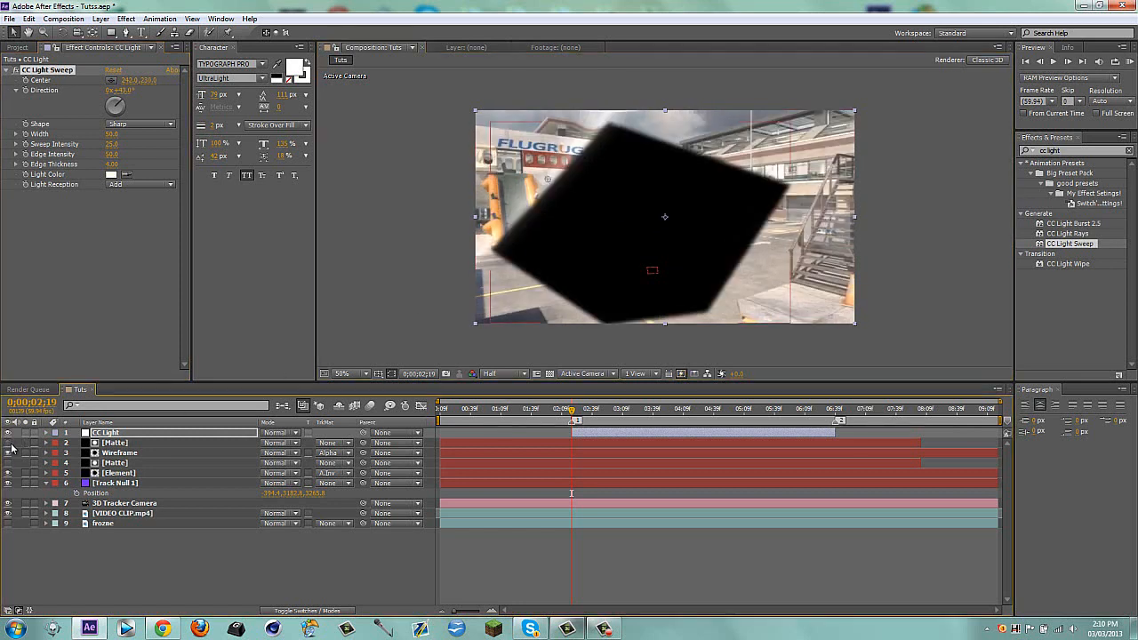
click(26, 84)
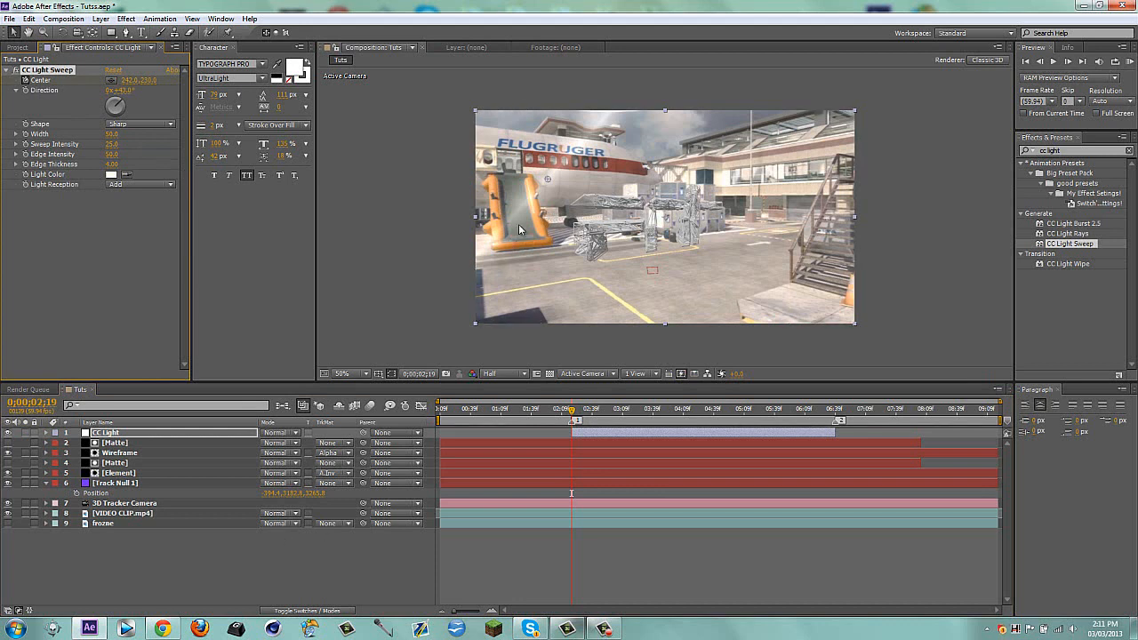
click(292, 566)
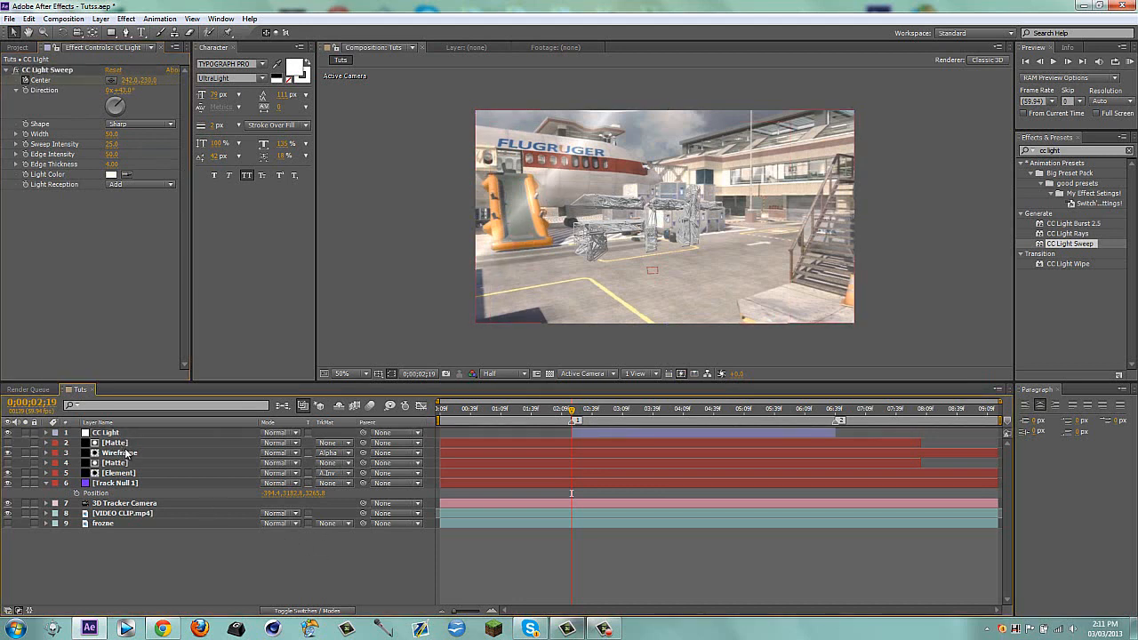
At marker 2, show the upper Matte as a guide and move the light sweep's Center to about 836, 529 beside the mask edge
click(595, 432)
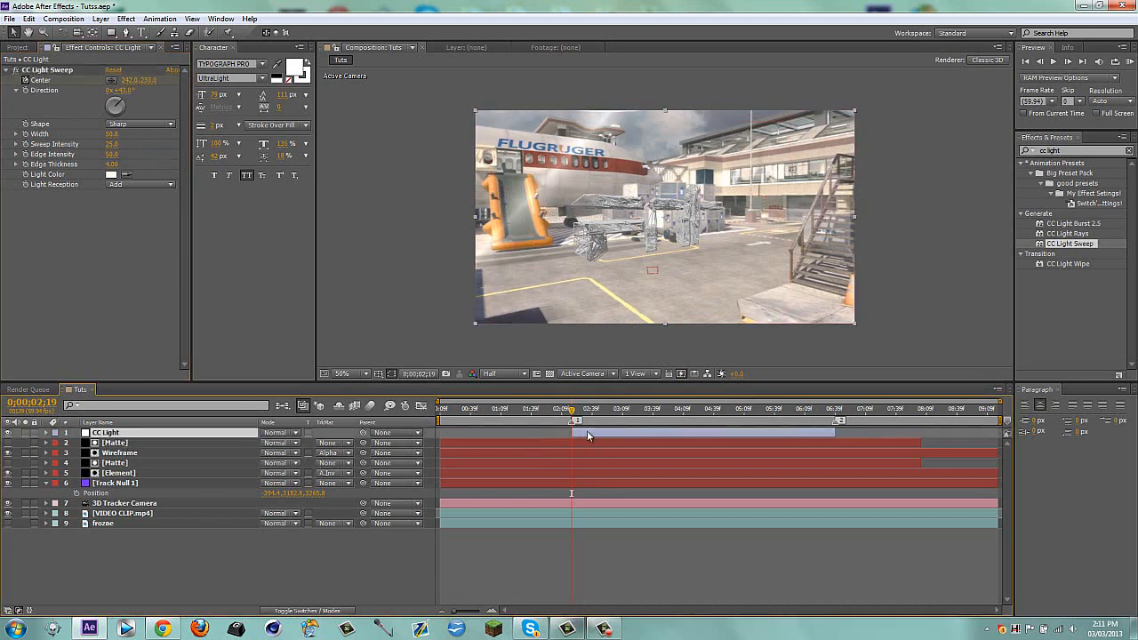
click(835, 410)
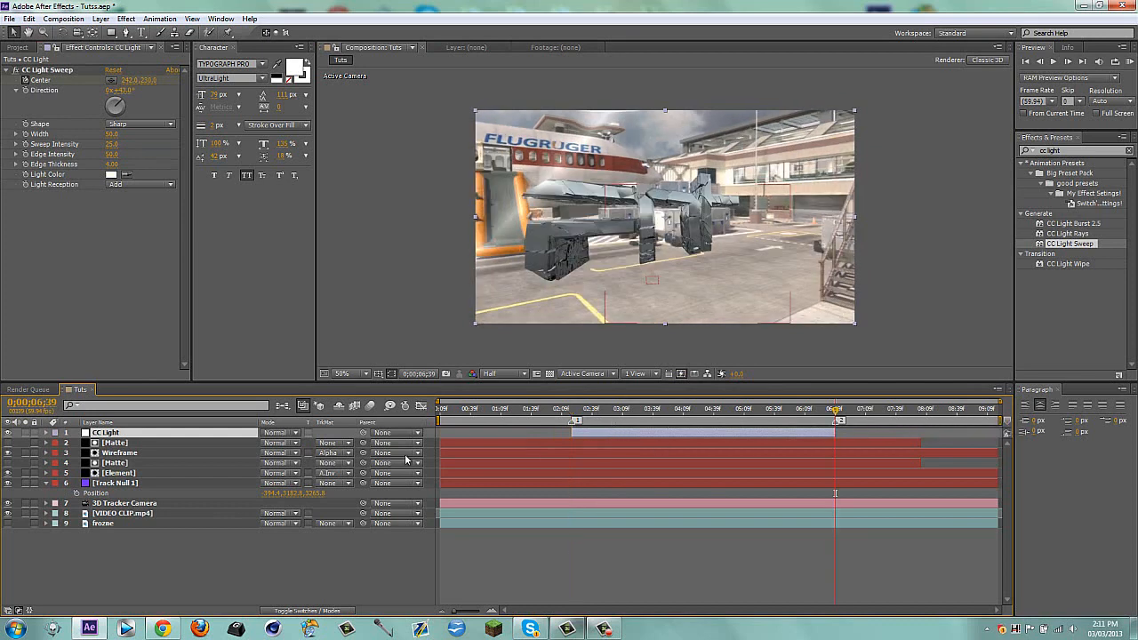
click(114, 442)
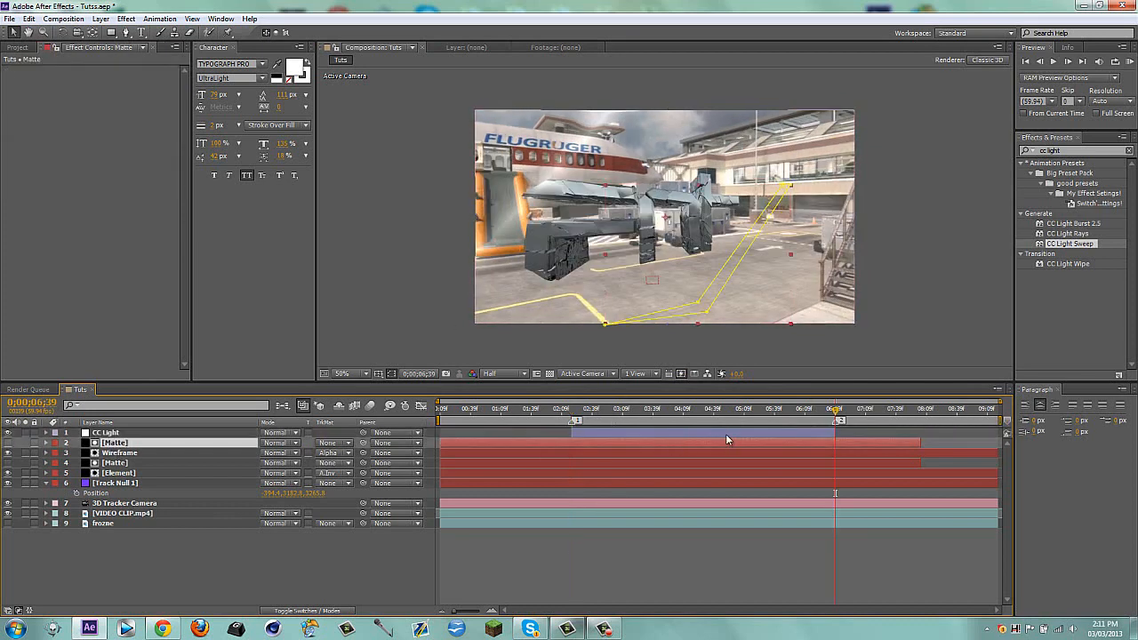
click(105, 433)
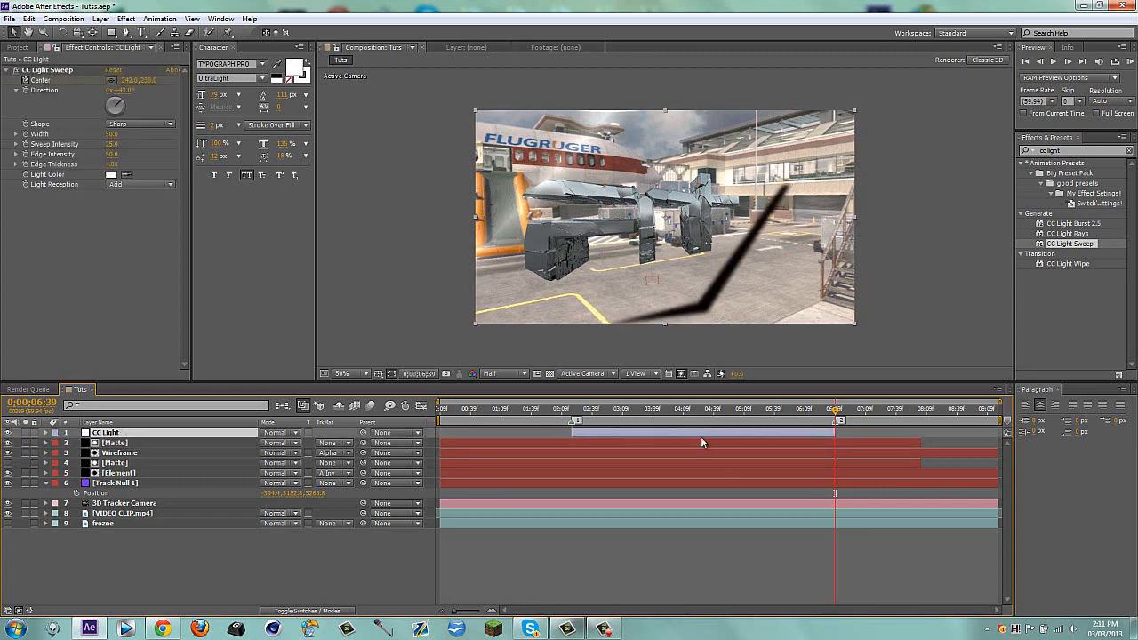
click(54, 71)
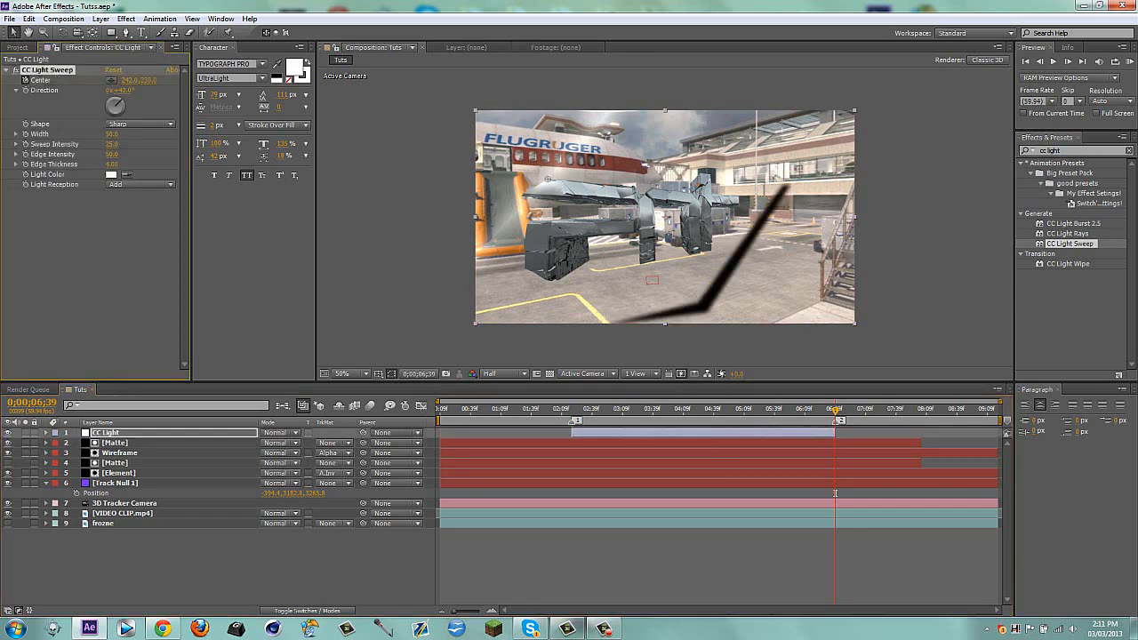
drag(543, 178, 709, 253)
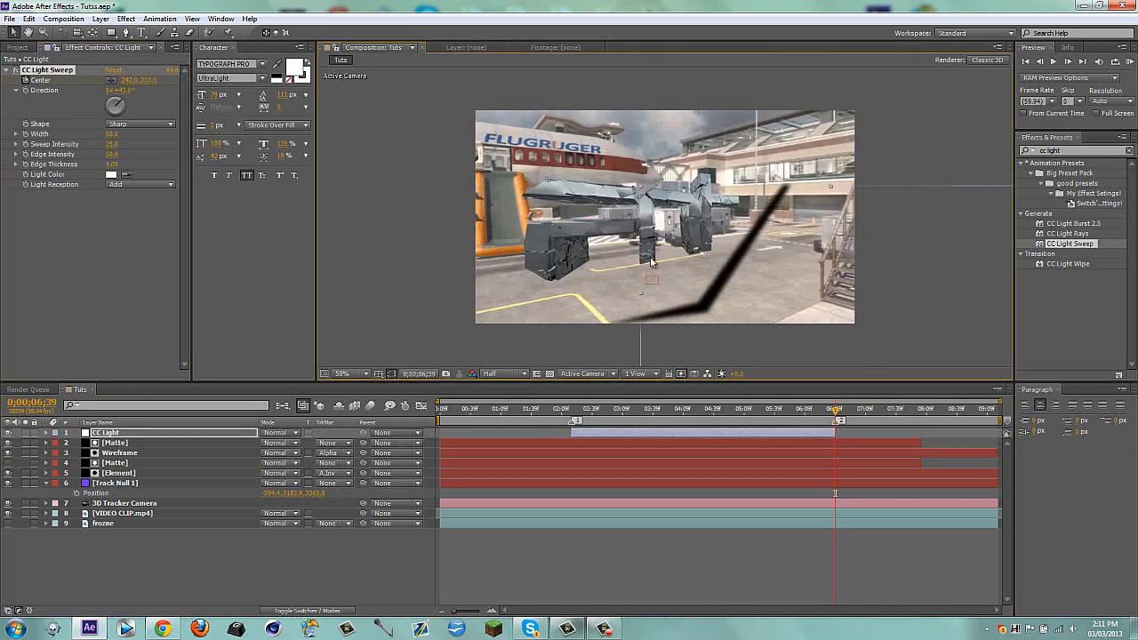
click(330, 534)
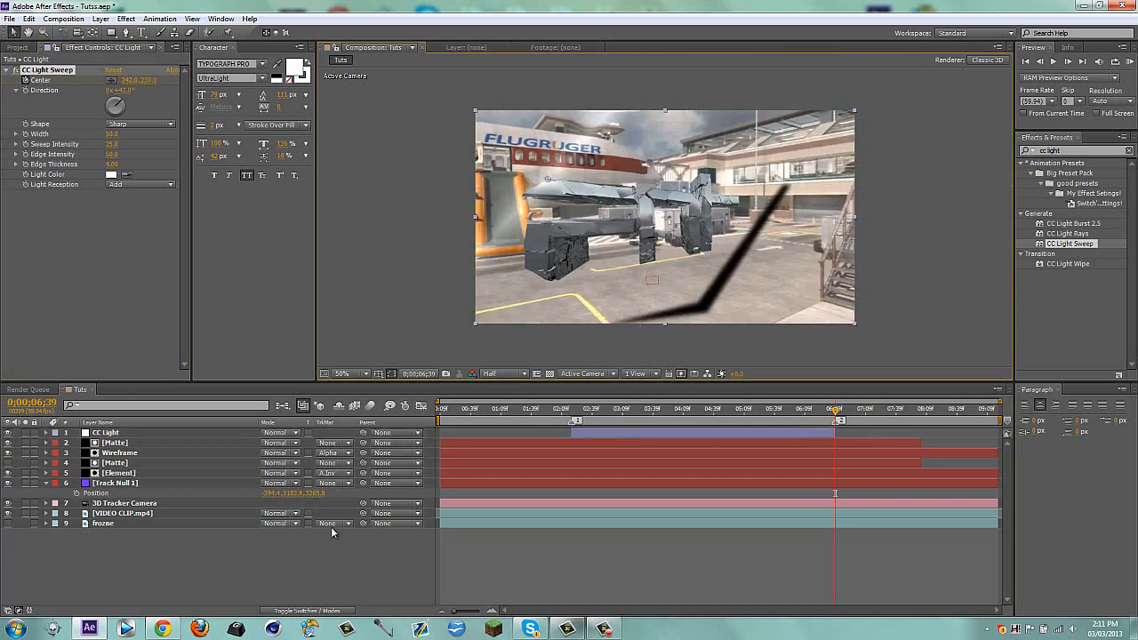
click(51, 71)
drag(549, 184, 722, 276)
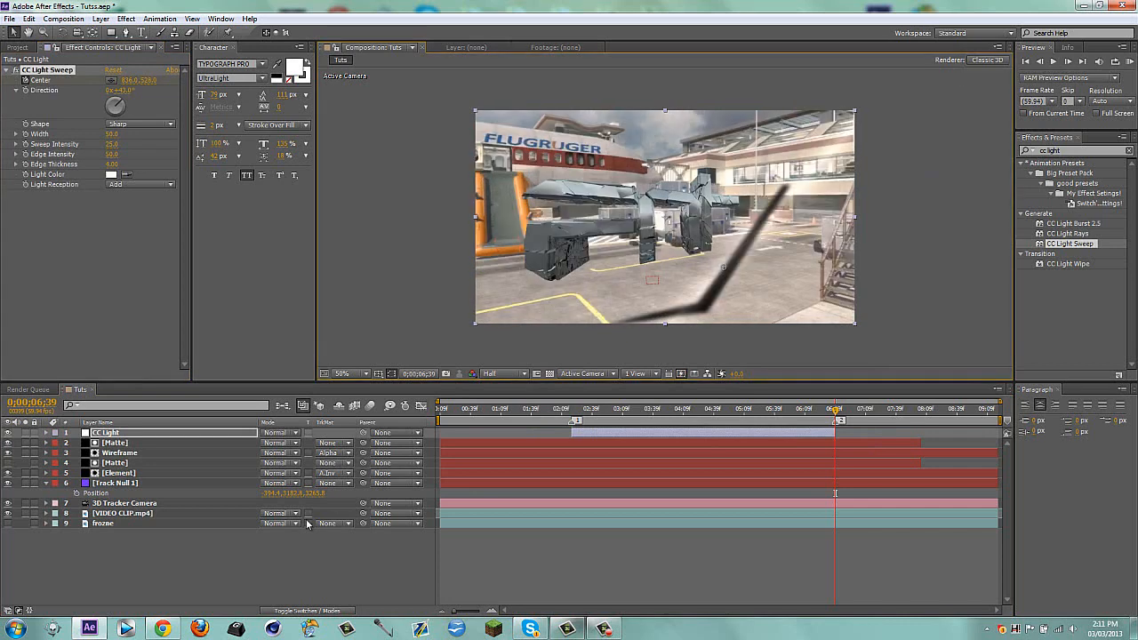
click(270, 539)
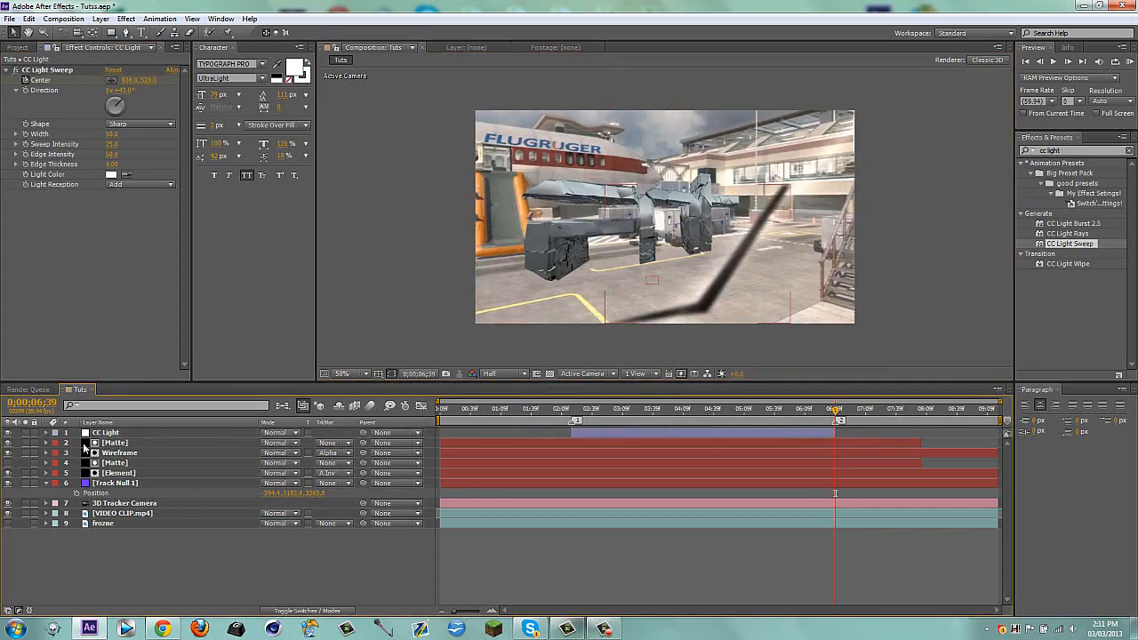
Duplicate the upper Matte, place the copy directly above CC Light, and set CC Light's track matte to Alpha
click(115, 444)
key(ctrl+d)
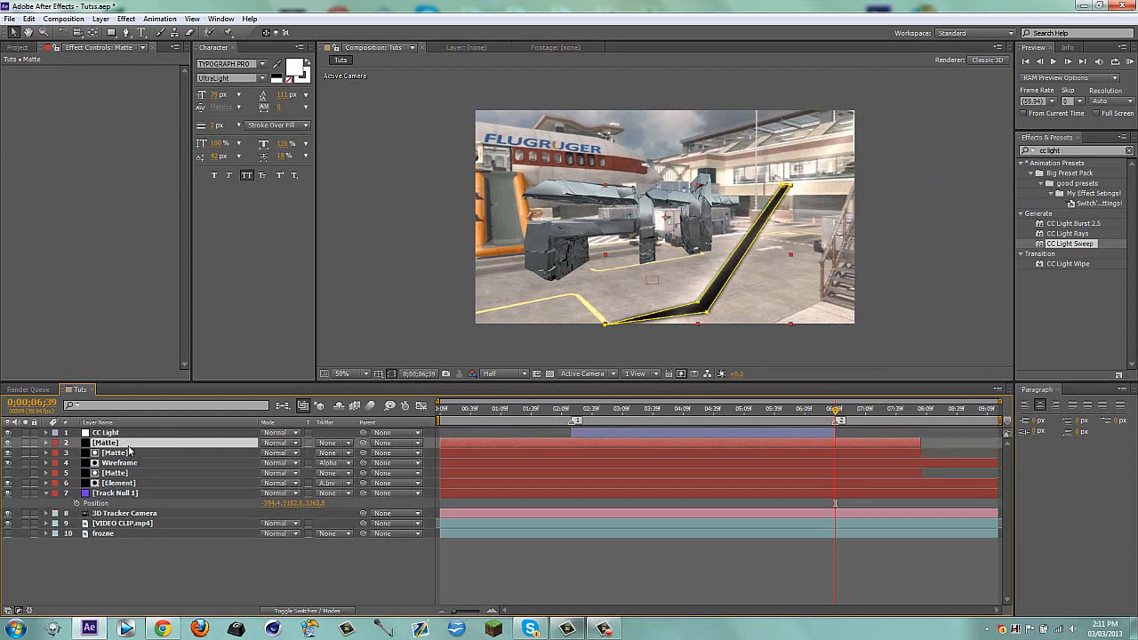
drag(116, 442, 116, 431)
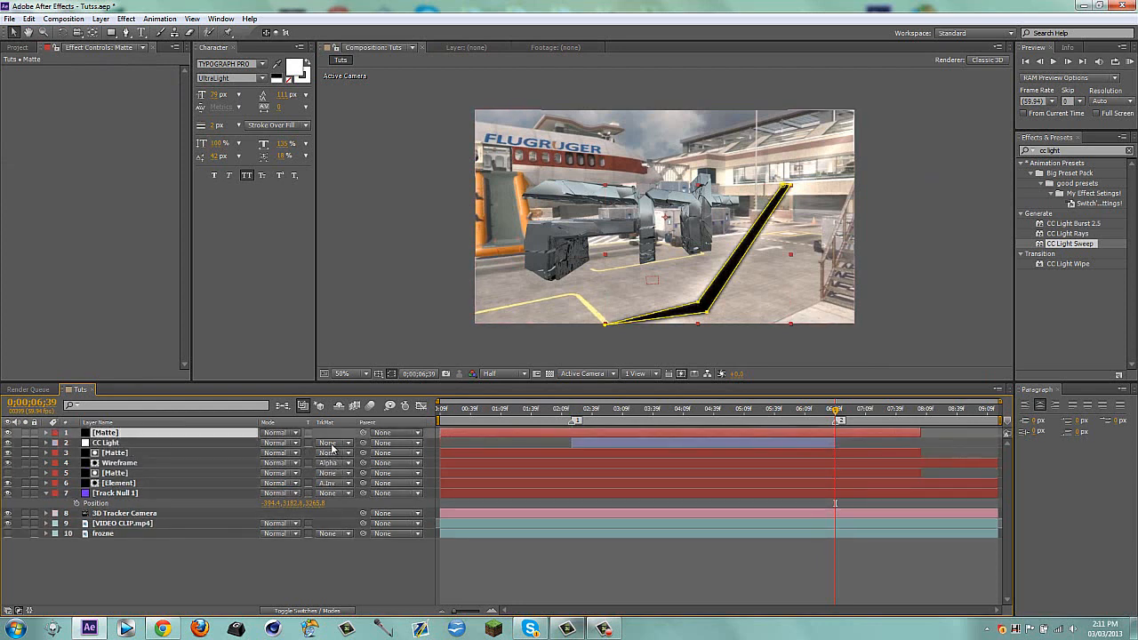
click(331, 442)
click(351, 477)
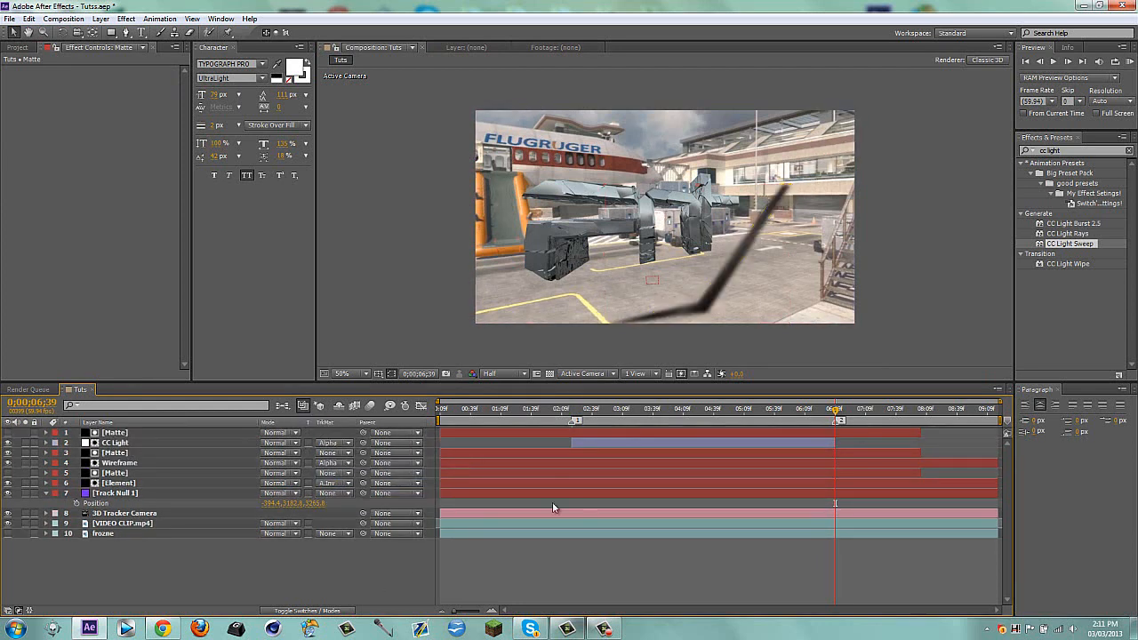
Check the matted sweep between the markers and replace the Matte copy above CC Light with a duplicate of the Element layer
click(597, 412)
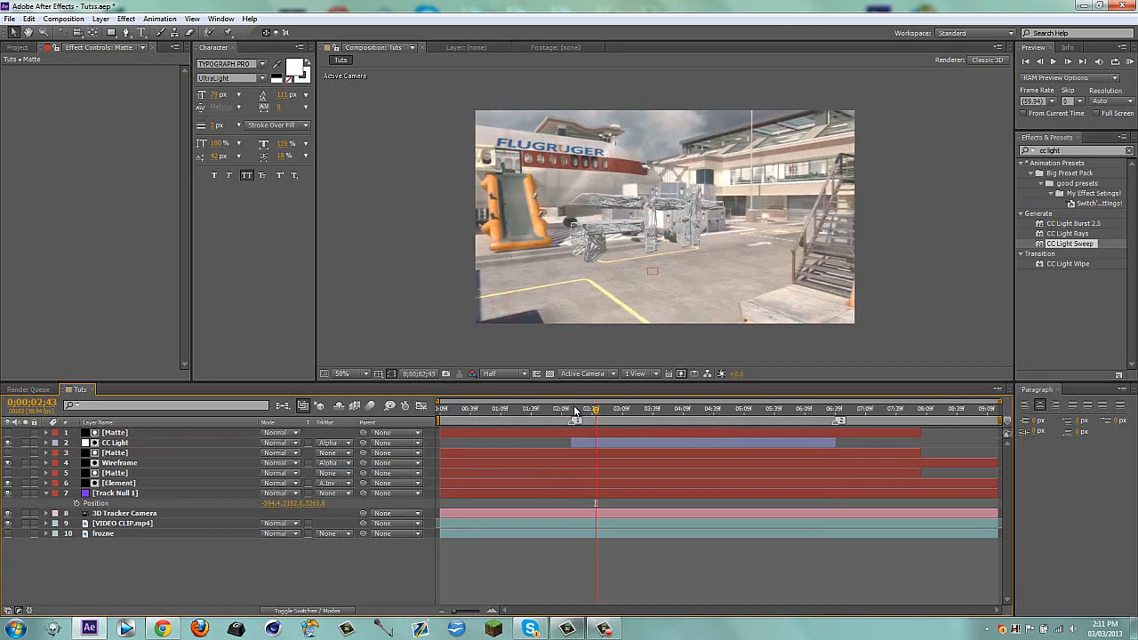
drag(575, 410, 805, 415)
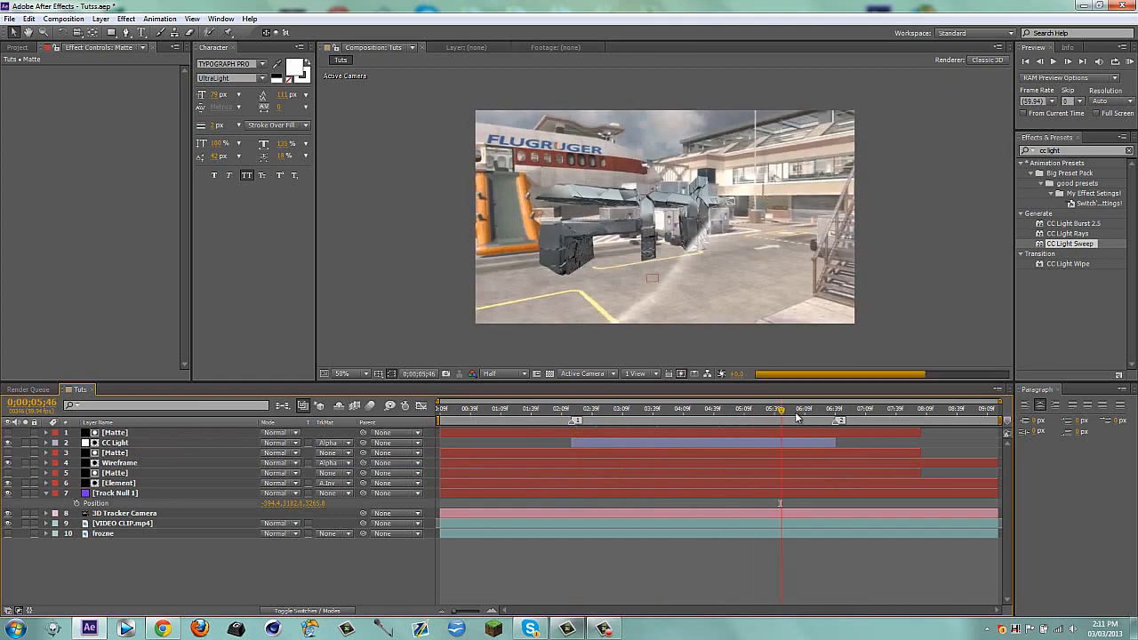
click(116, 434)
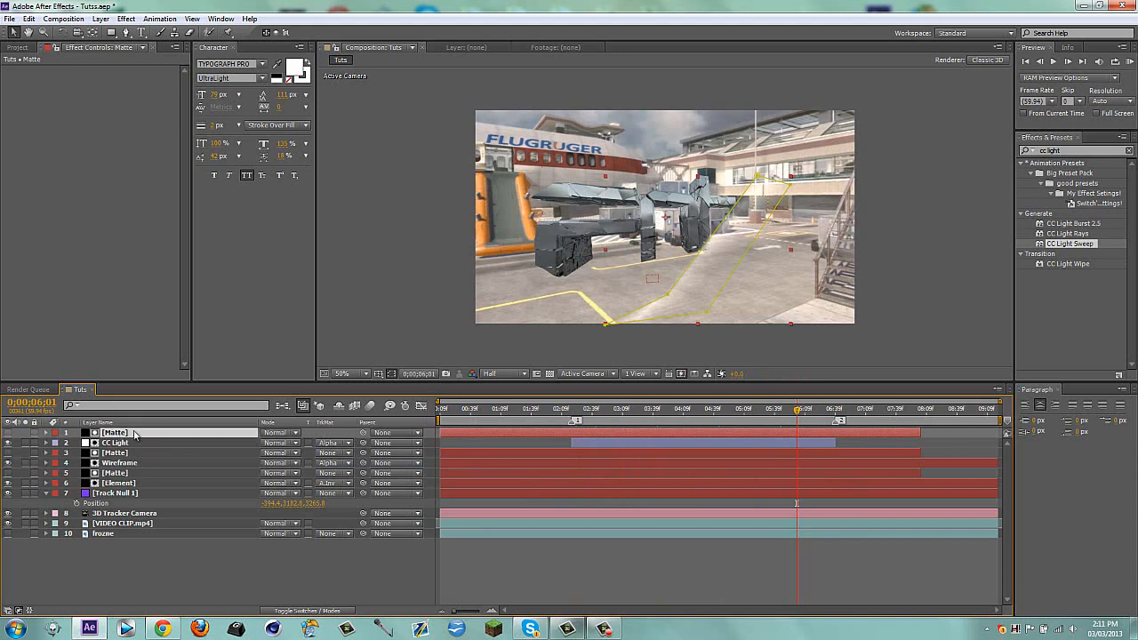
key(Delete)
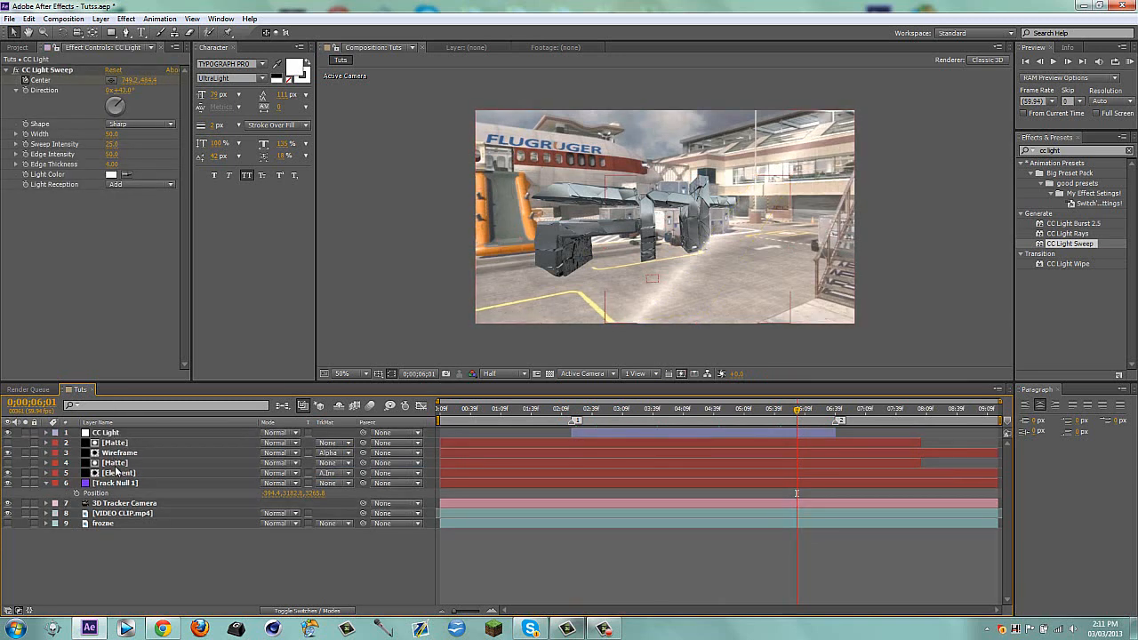
click(118, 473)
key(ctrl+d)
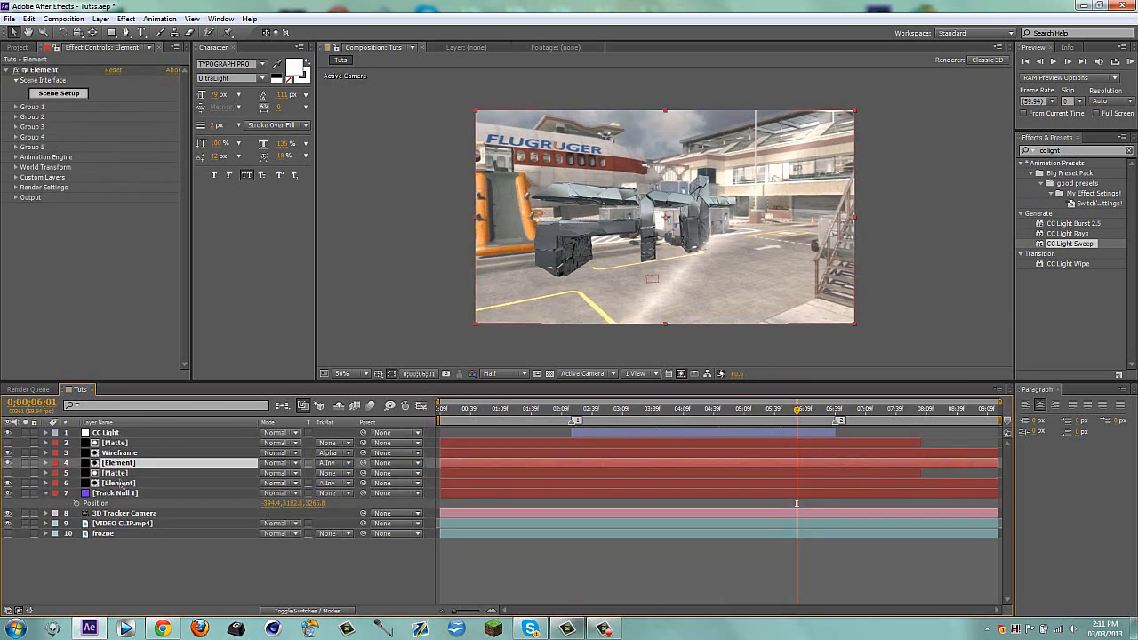
drag(125, 465, 129, 433)
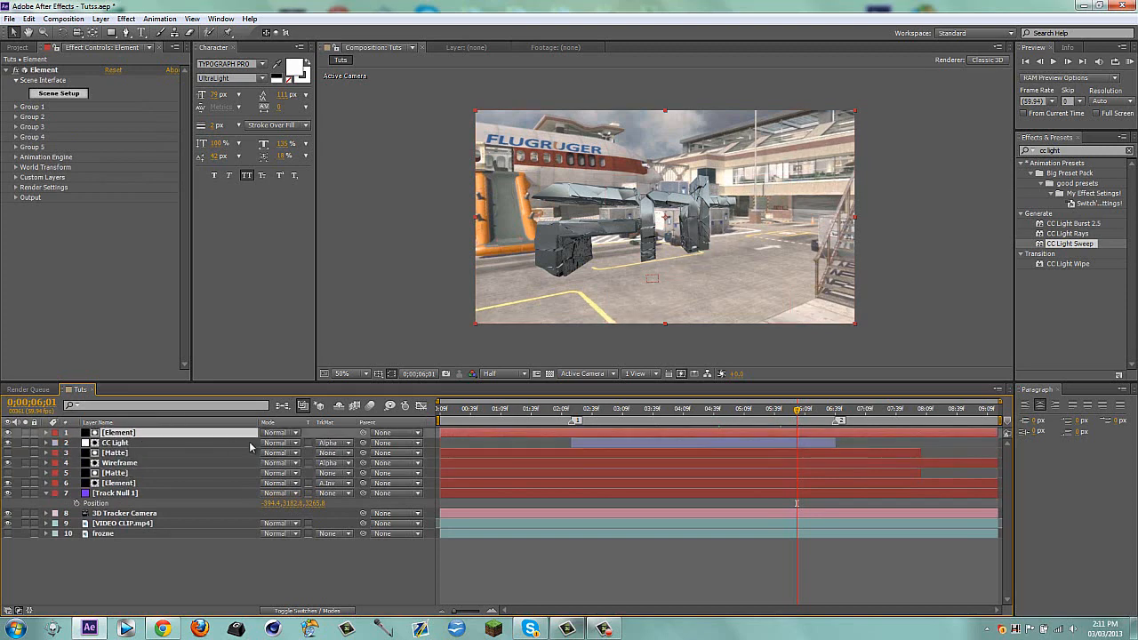
Hide the Element copy above CC Light and check the light sweep on the text at several times between the markers
click(566, 408)
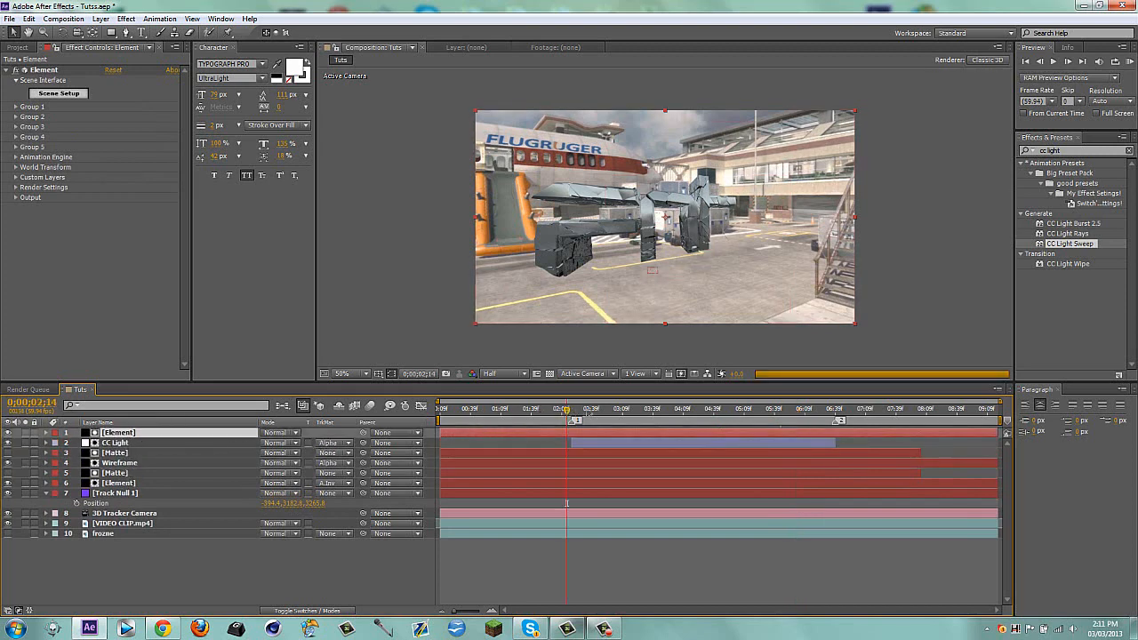
click(637, 411)
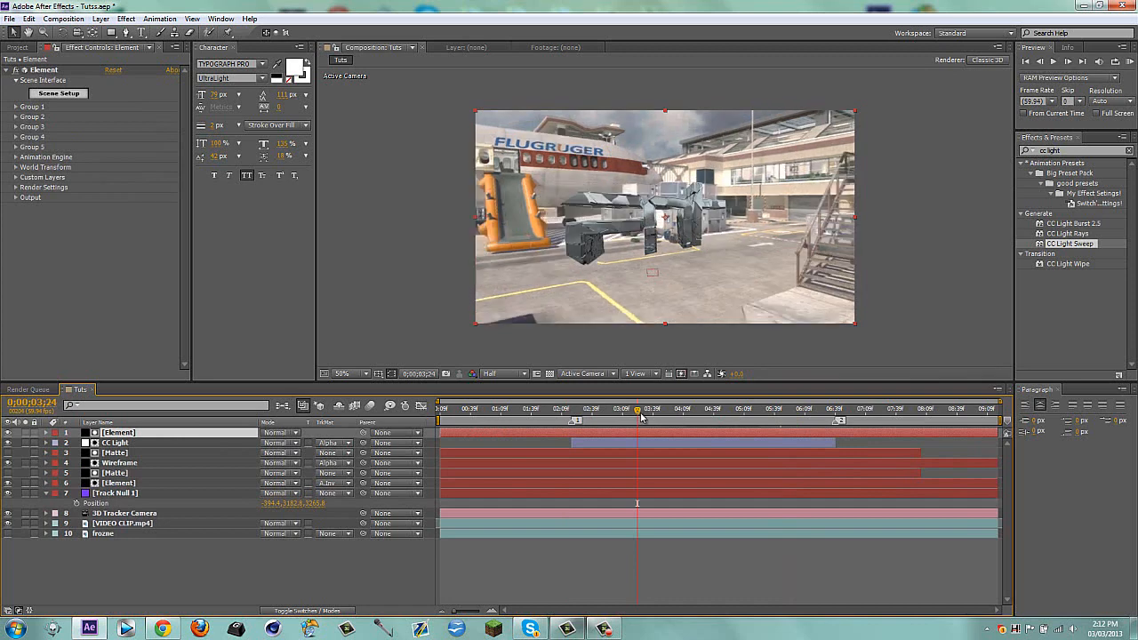
click(715, 411)
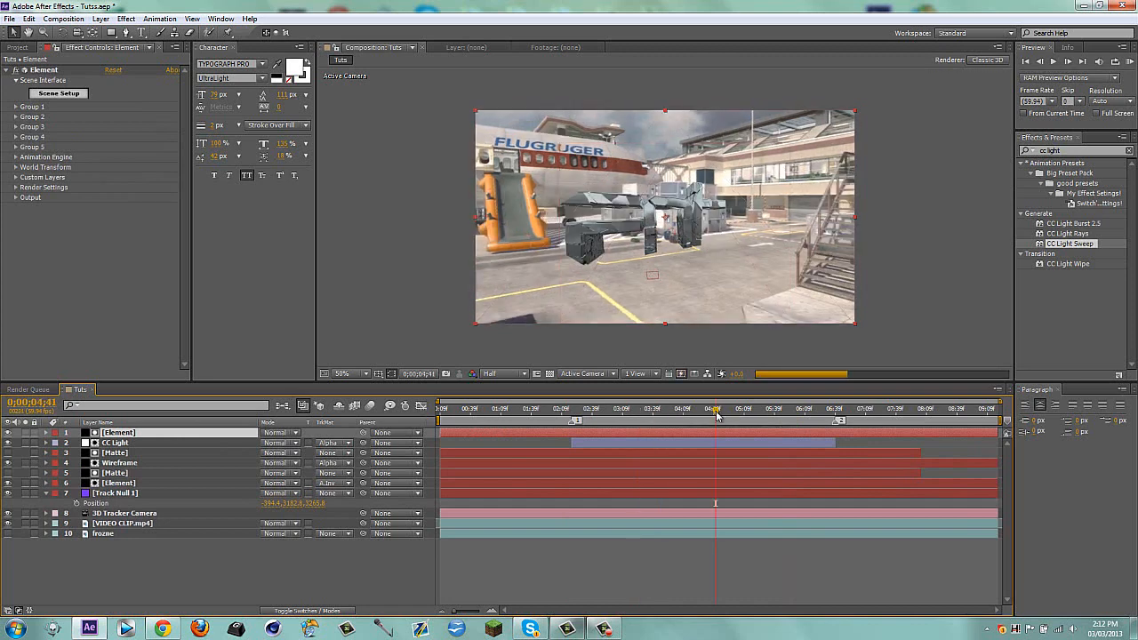
click(784, 412)
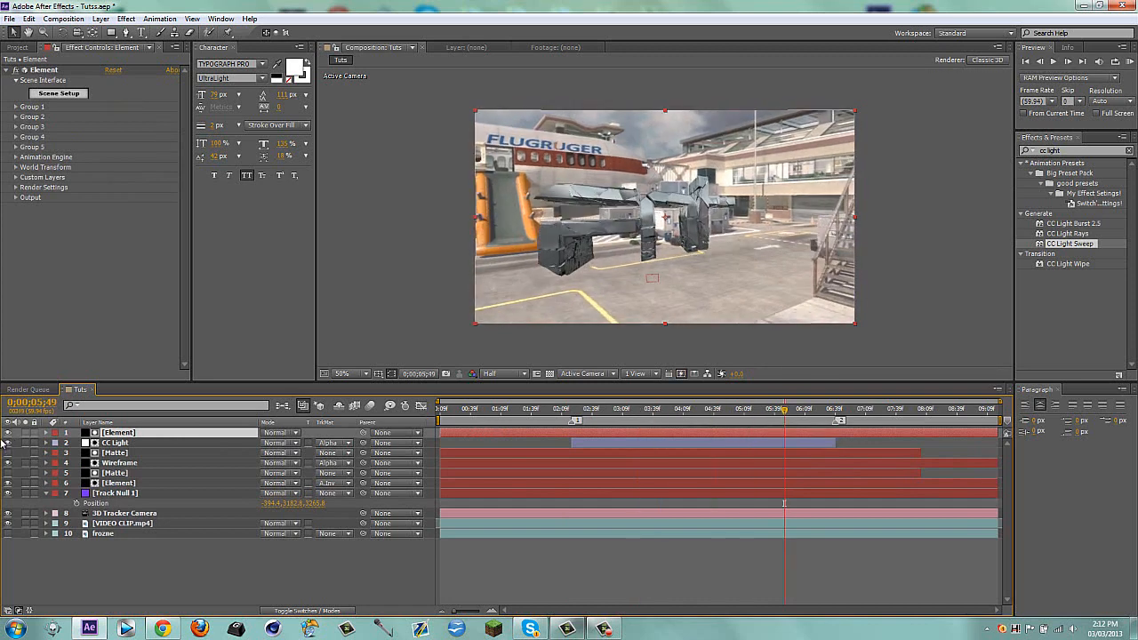
click(8, 432)
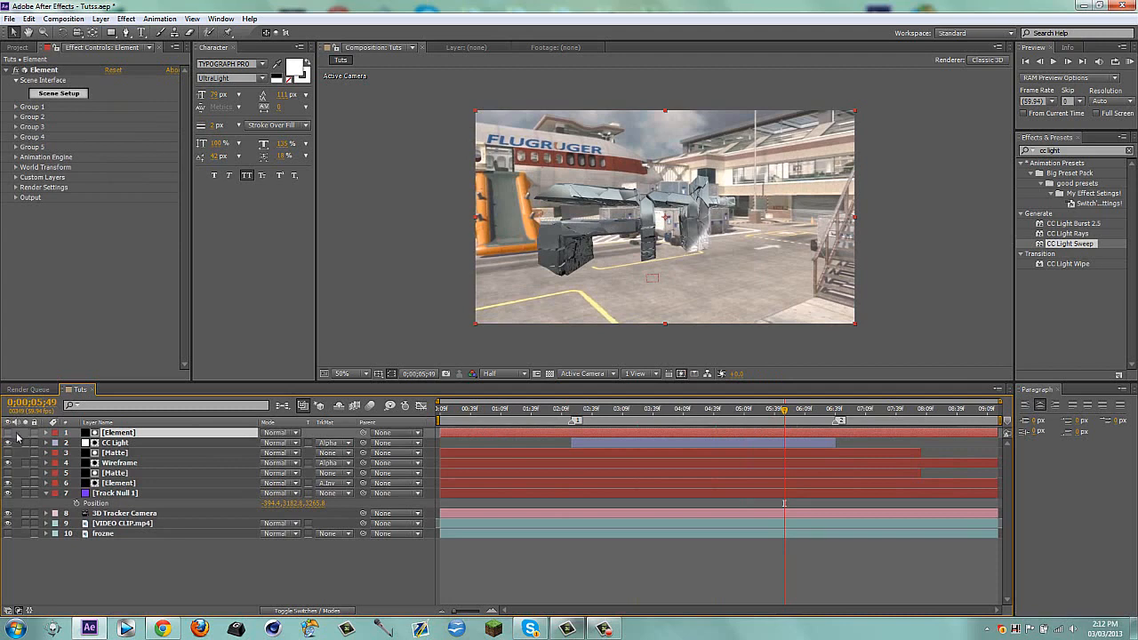
click(590, 412)
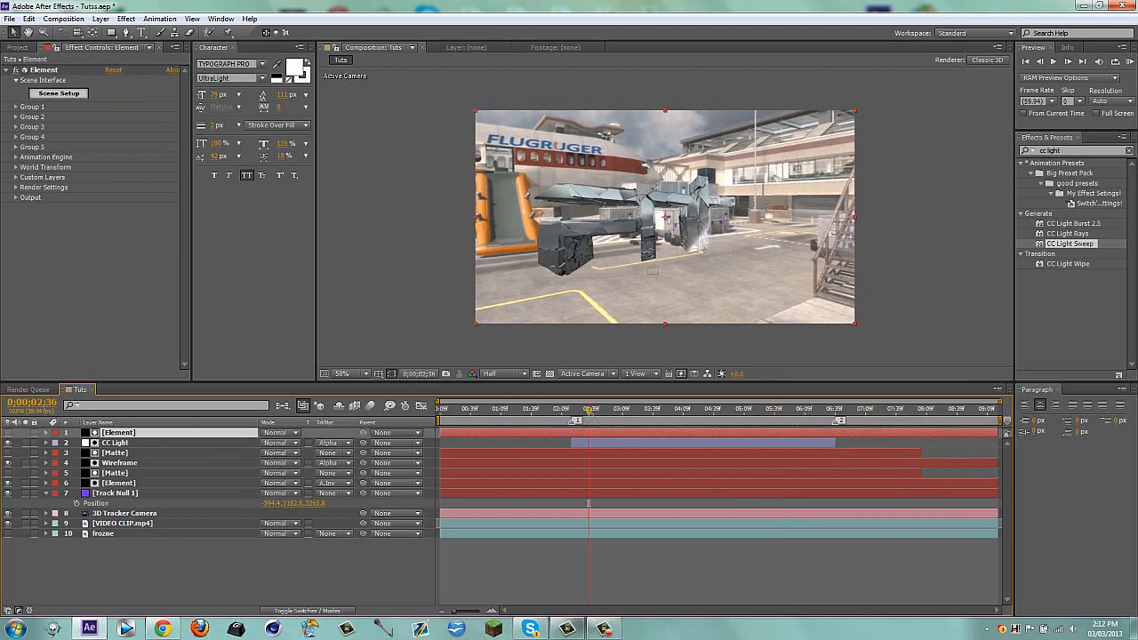
click(604, 411)
click(659, 413)
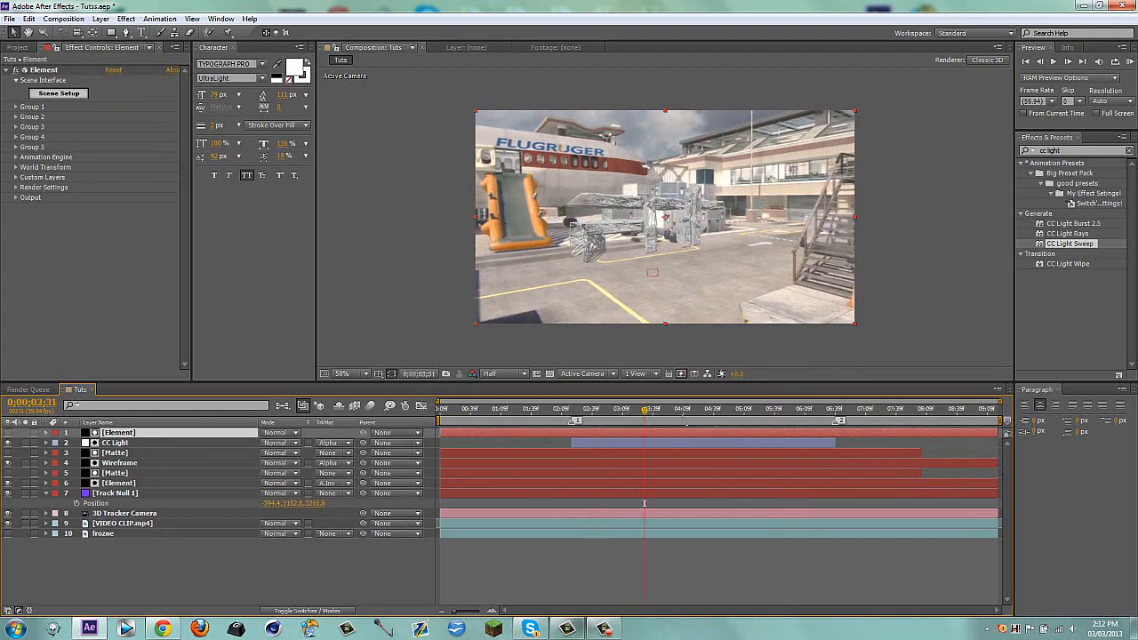
click(697, 413)
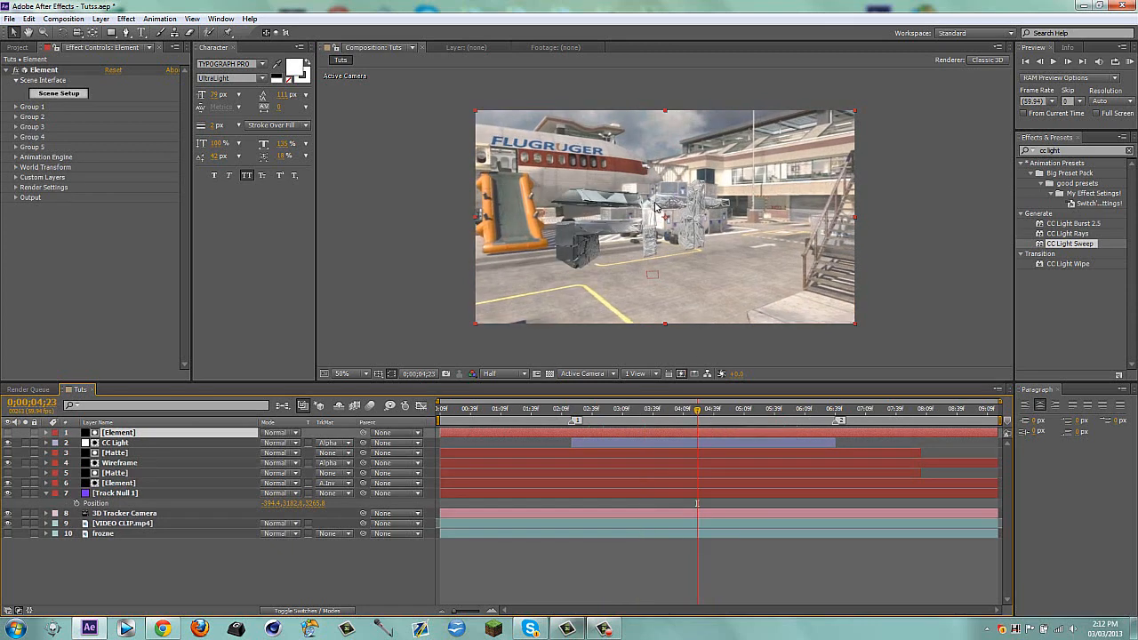
Trim the Element copy to start at marker 1 and end at marker 2, matching the CC Light layer
key(1)
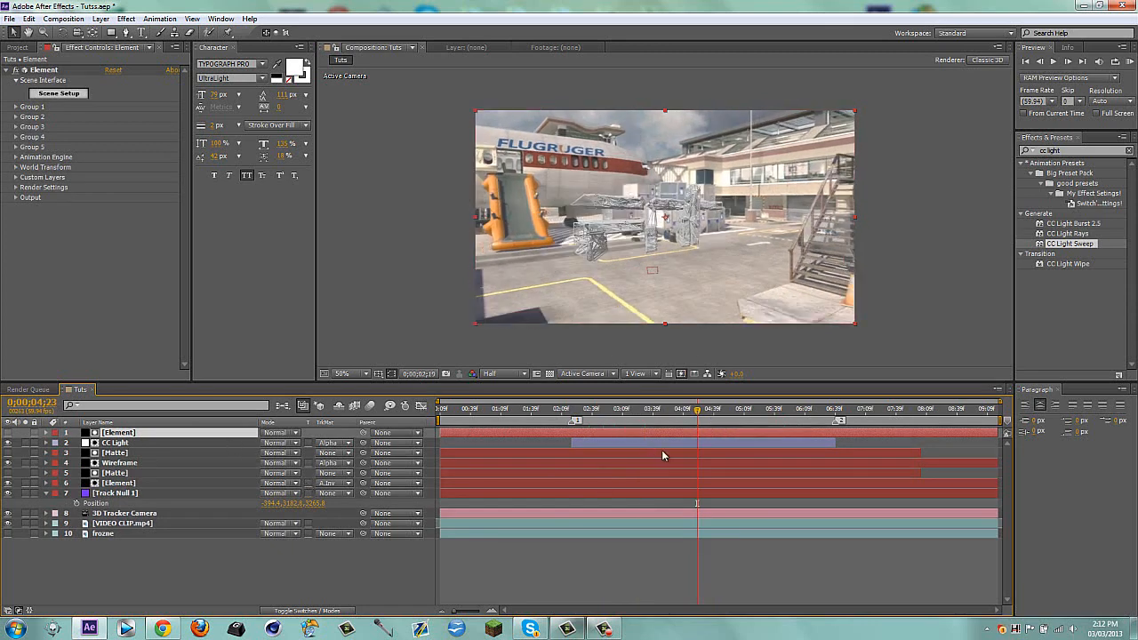
key(alt+[)
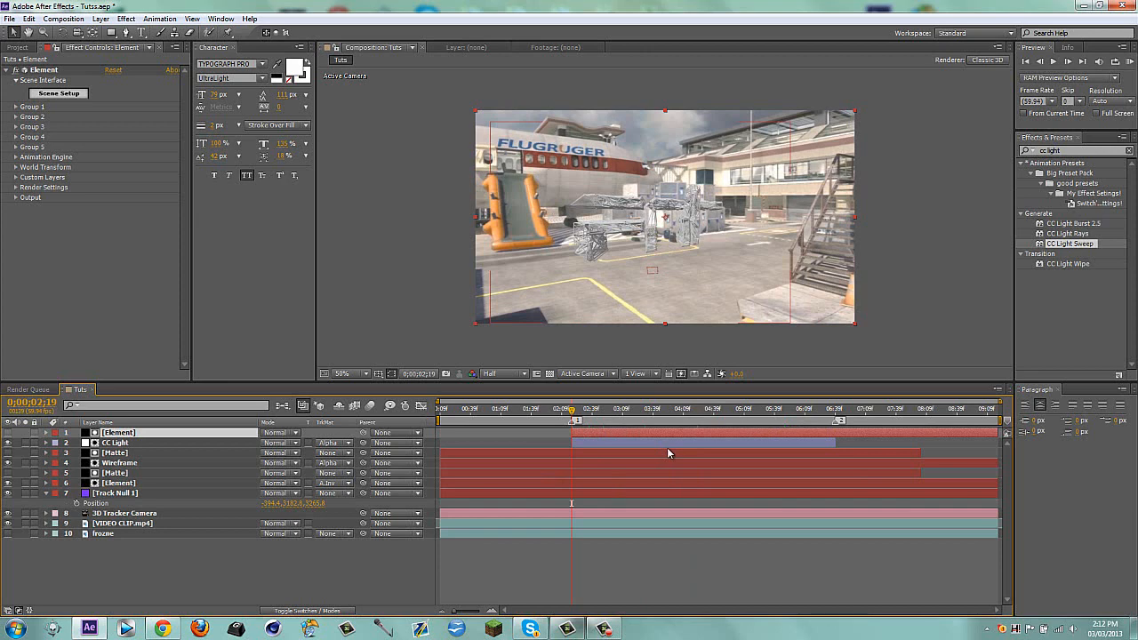
key(2)
key(alt+])
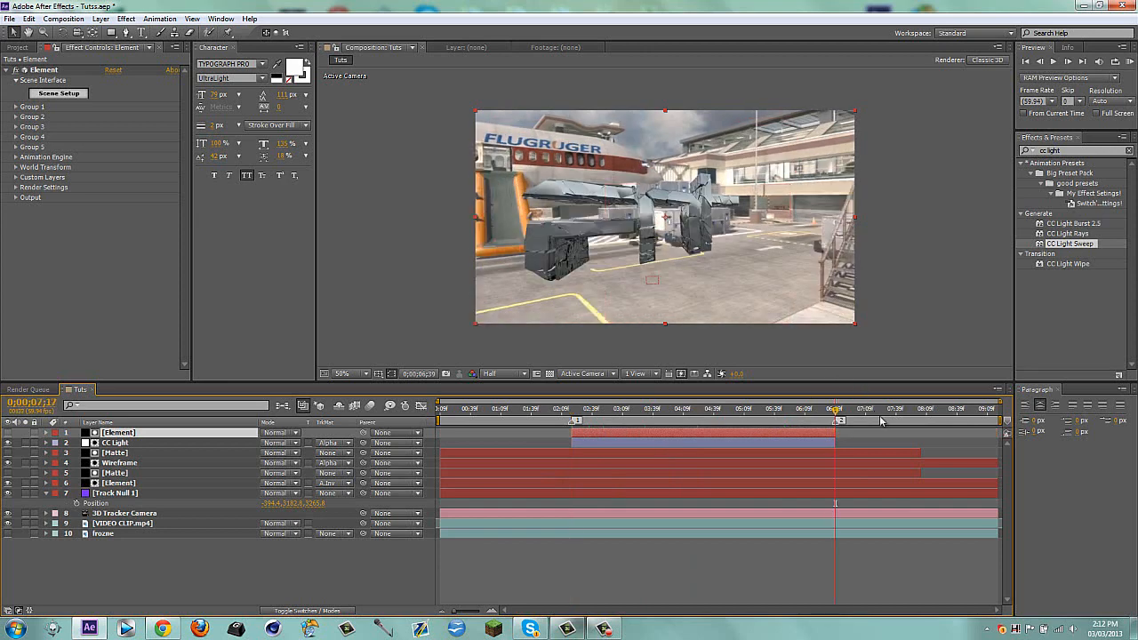
Set the composition's preview resolution to Quarter and run a RAM preview of the finished transition
mouse_move(880, 418)
mouse_down()
mouse_move(939, 411)
mouse_move(868, 426)
mouse_up()
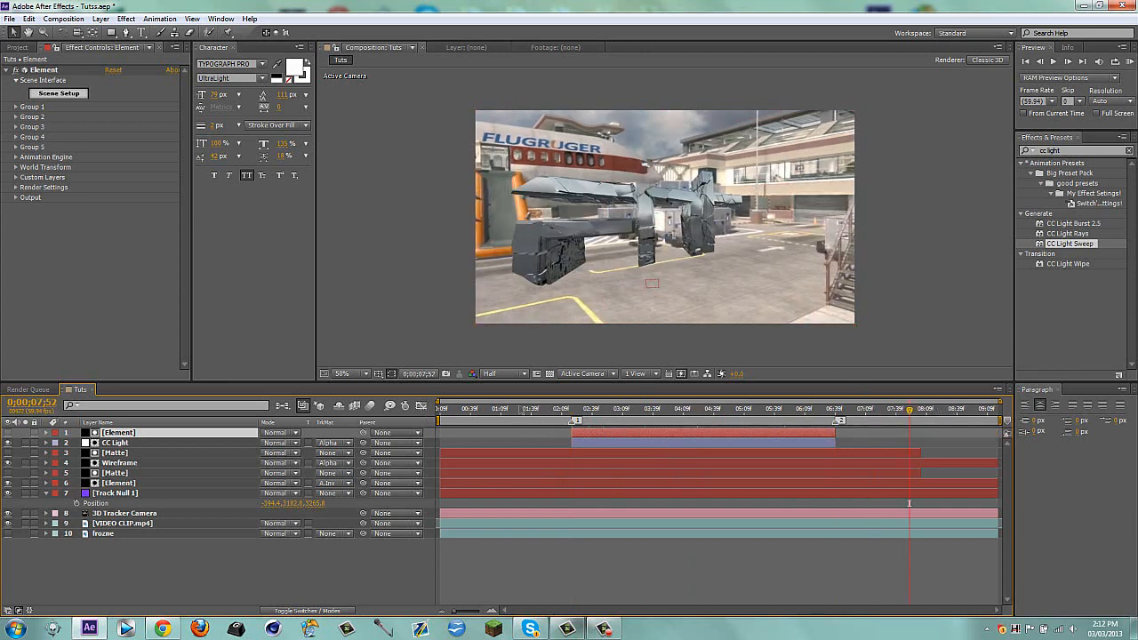
key(Home)
click(499, 373)
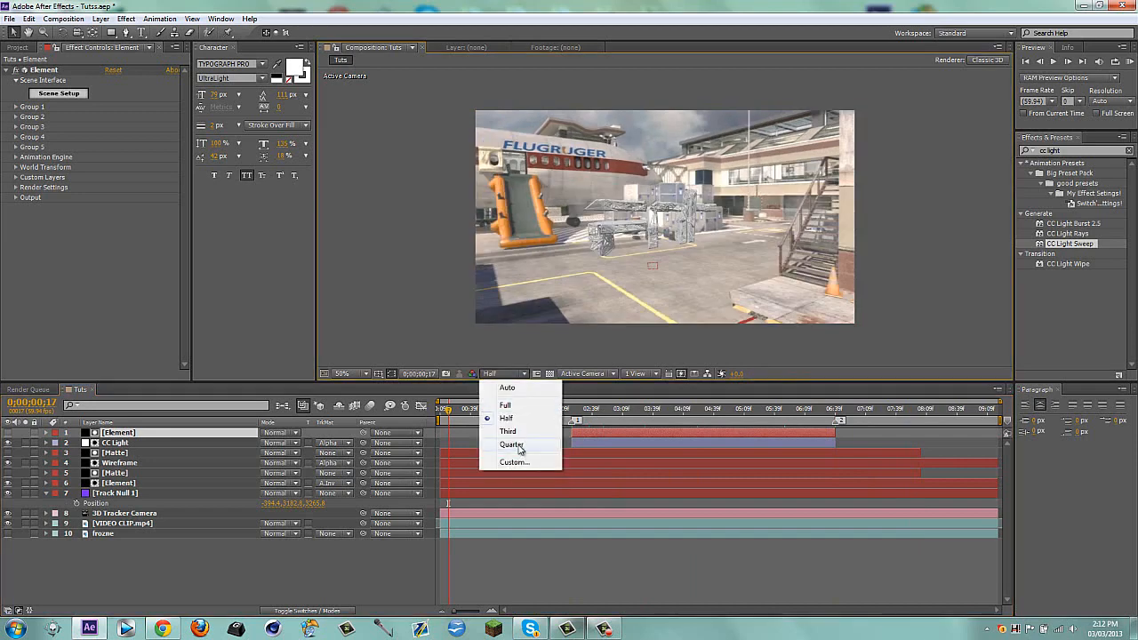
click(520, 447)
click(1130, 63)
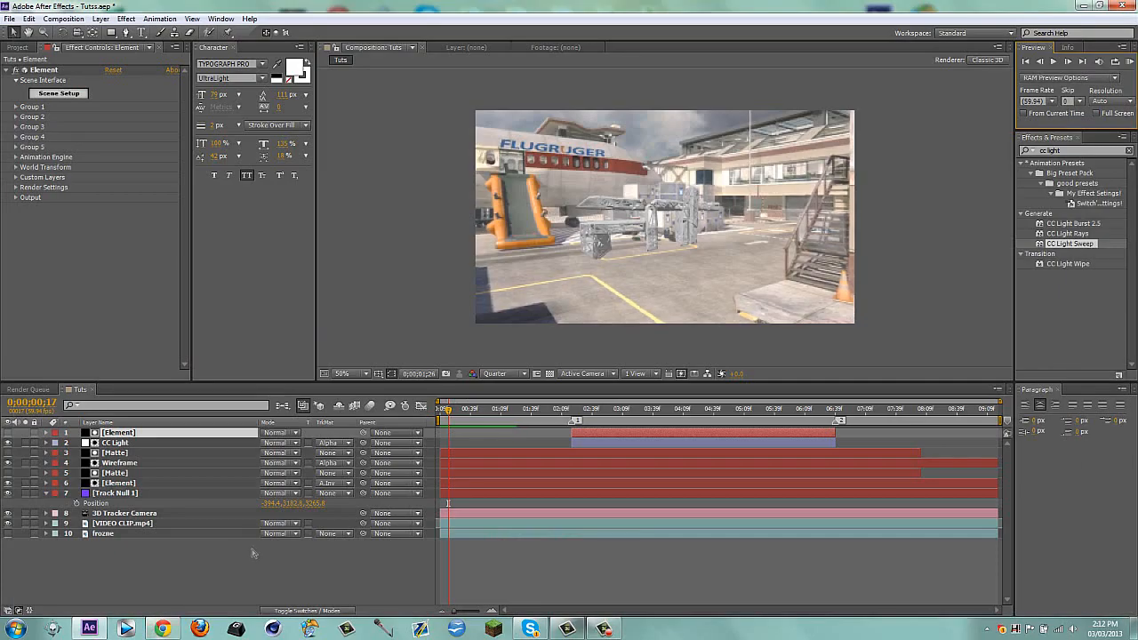
Switch to Chrome, replay the reference YouTube video from its start to the wireframe text reveal, and return to After Effects
click(162, 627)
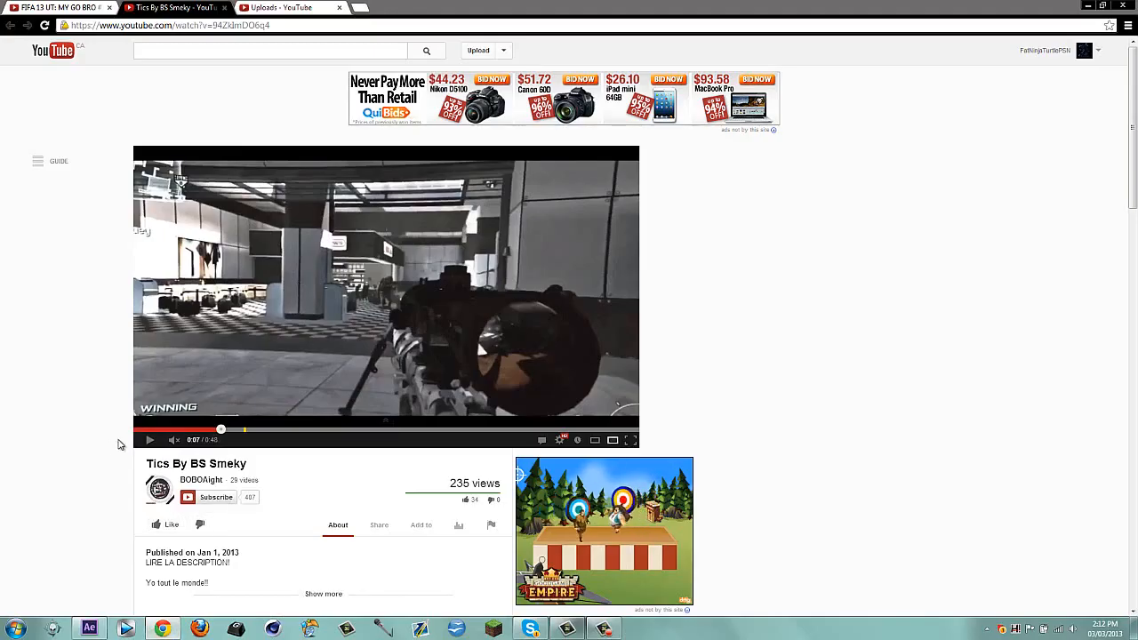
click(140, 430)
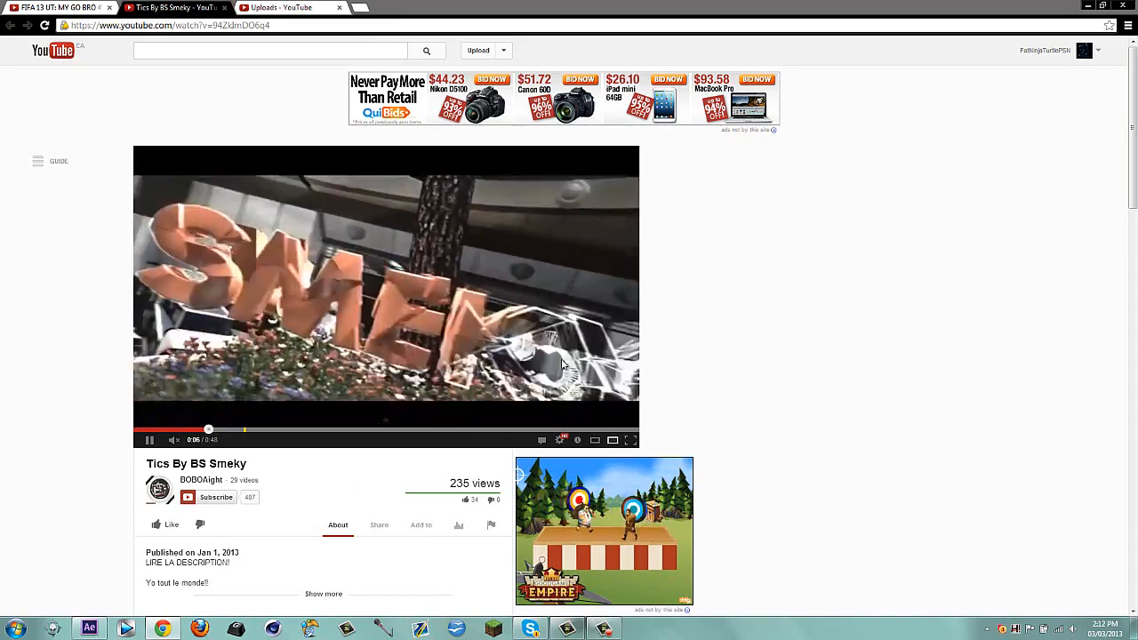
click(469, 353)
click(89, 627)
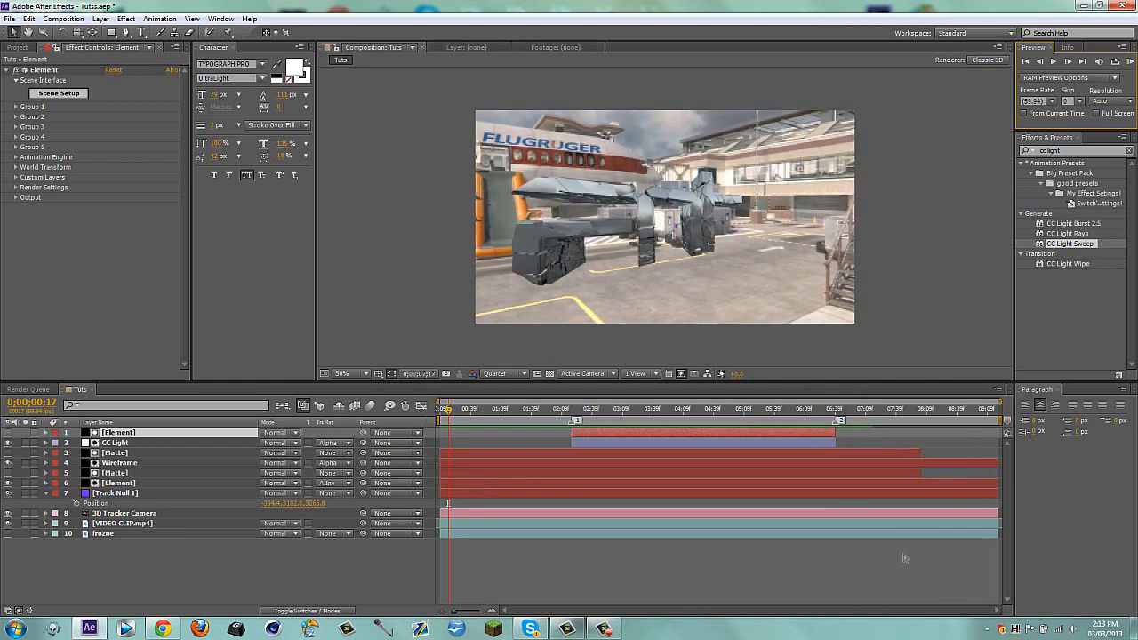
Scrub the composition through the wireframe-to-metal text reveal and minimise After Effects
click(524, 409)
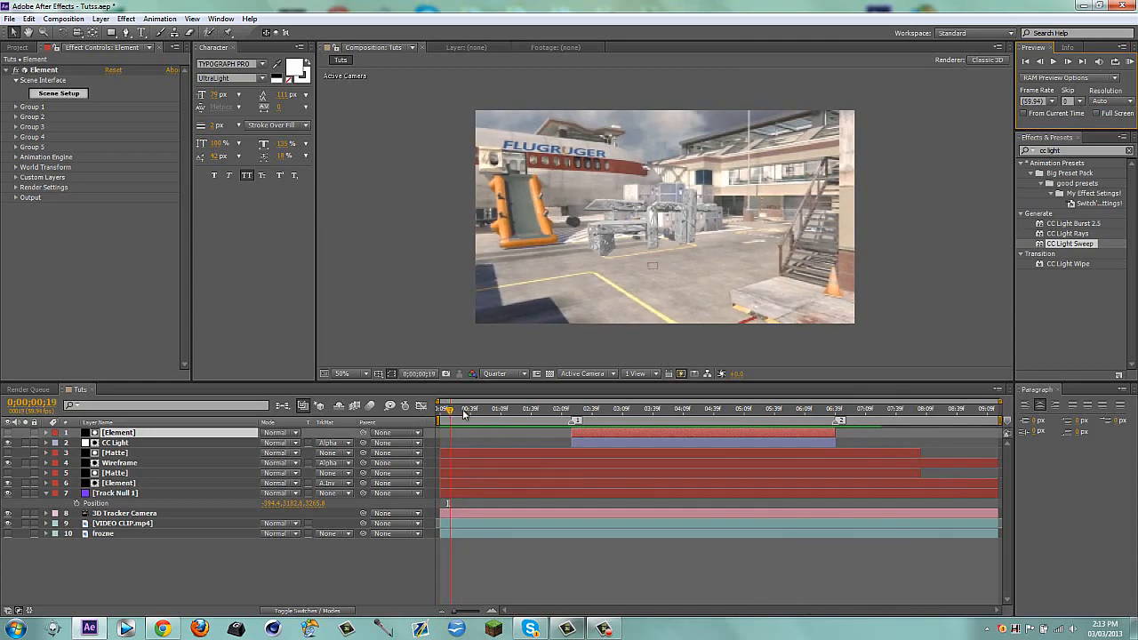
drag(539, 415, 900, 418)
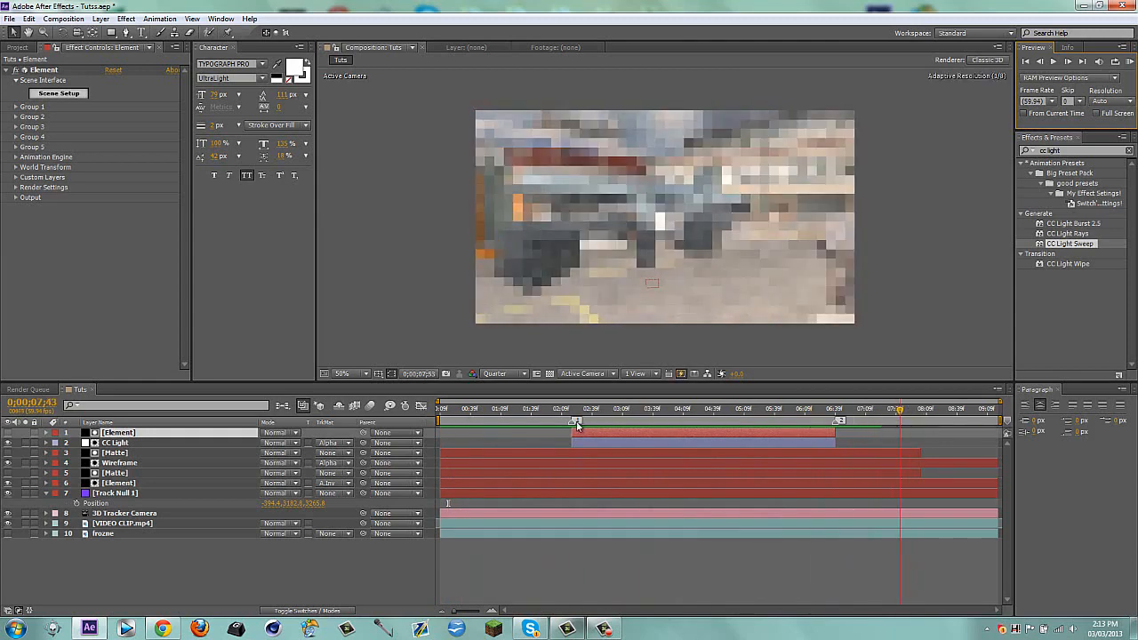
drag(538, 412, 726, 412)
click(89, 629)
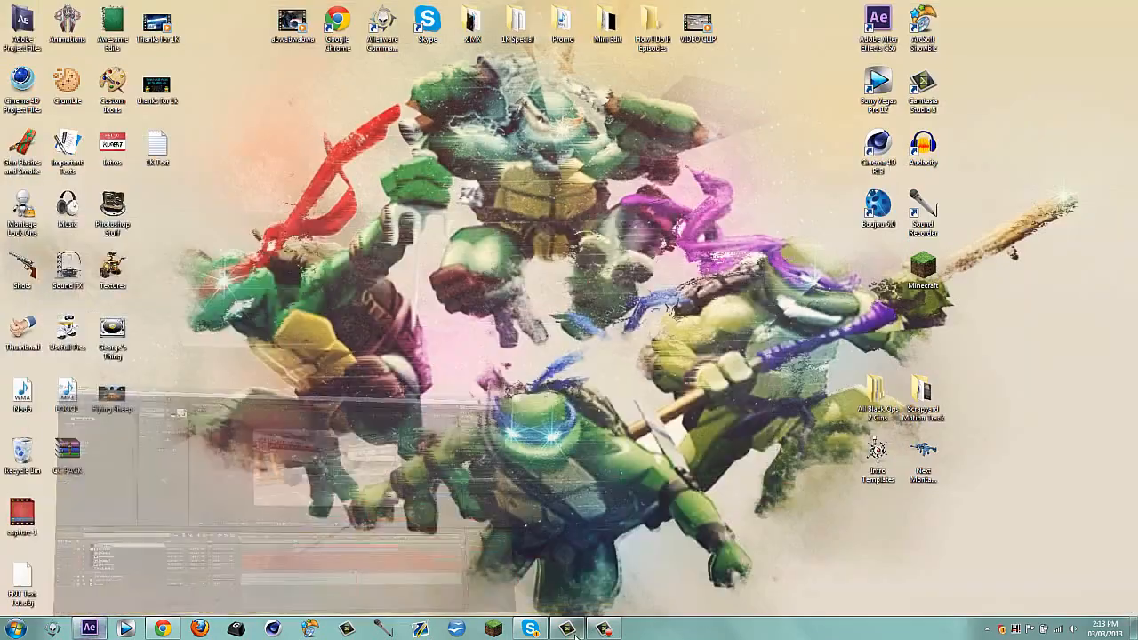